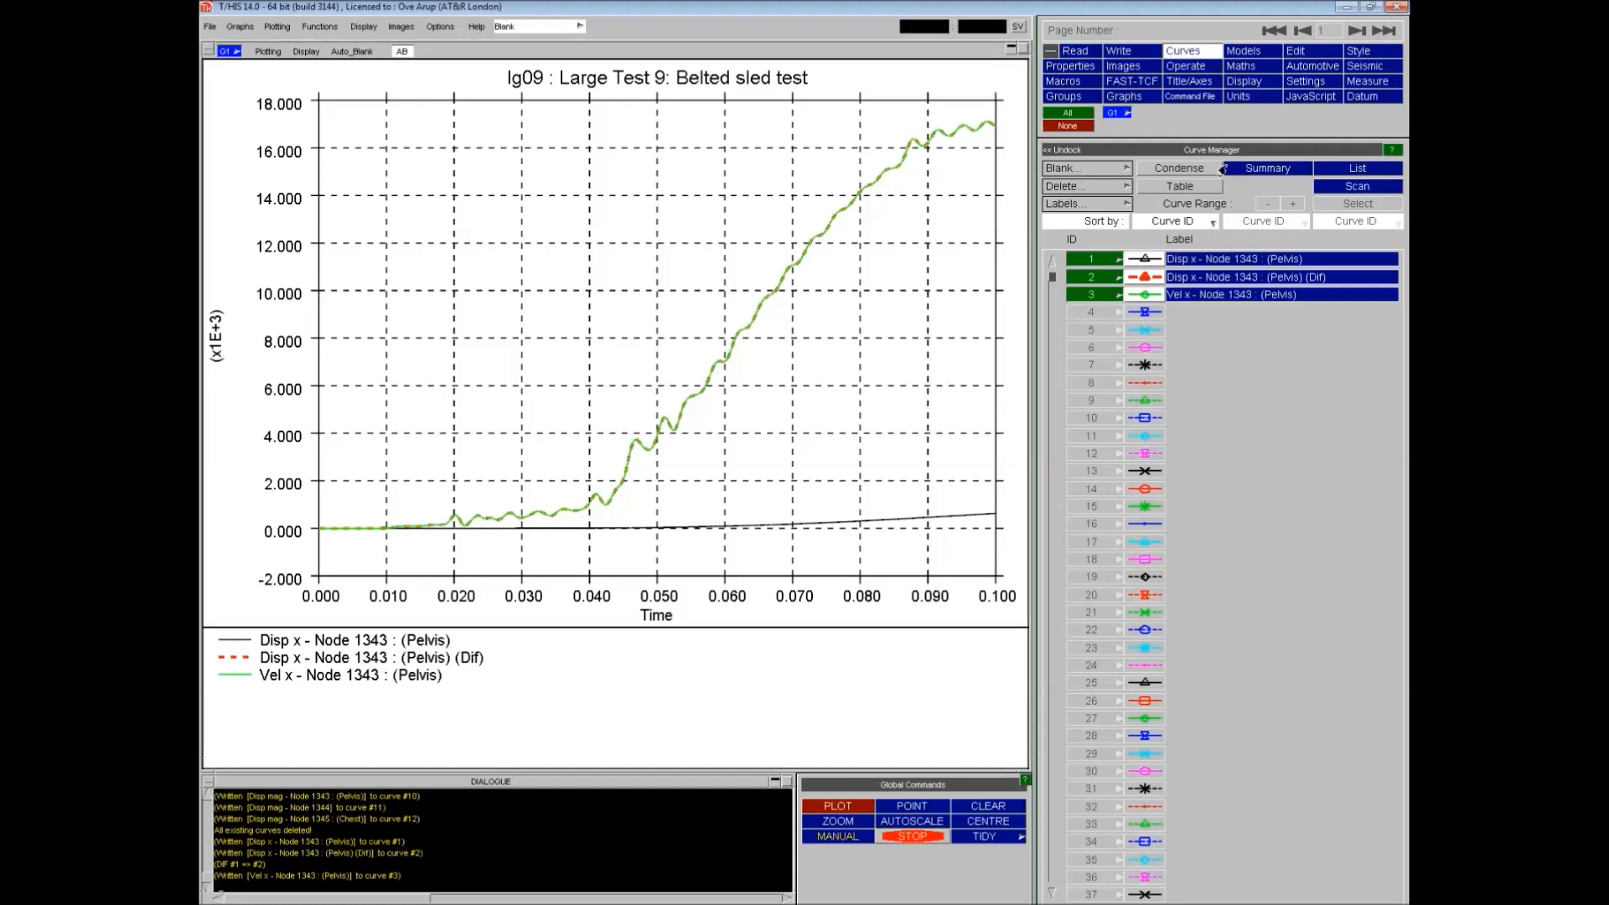
# - Delete all existing curves
pyautogui.click(1089, 187)
pyautogui.click(1182, 194)
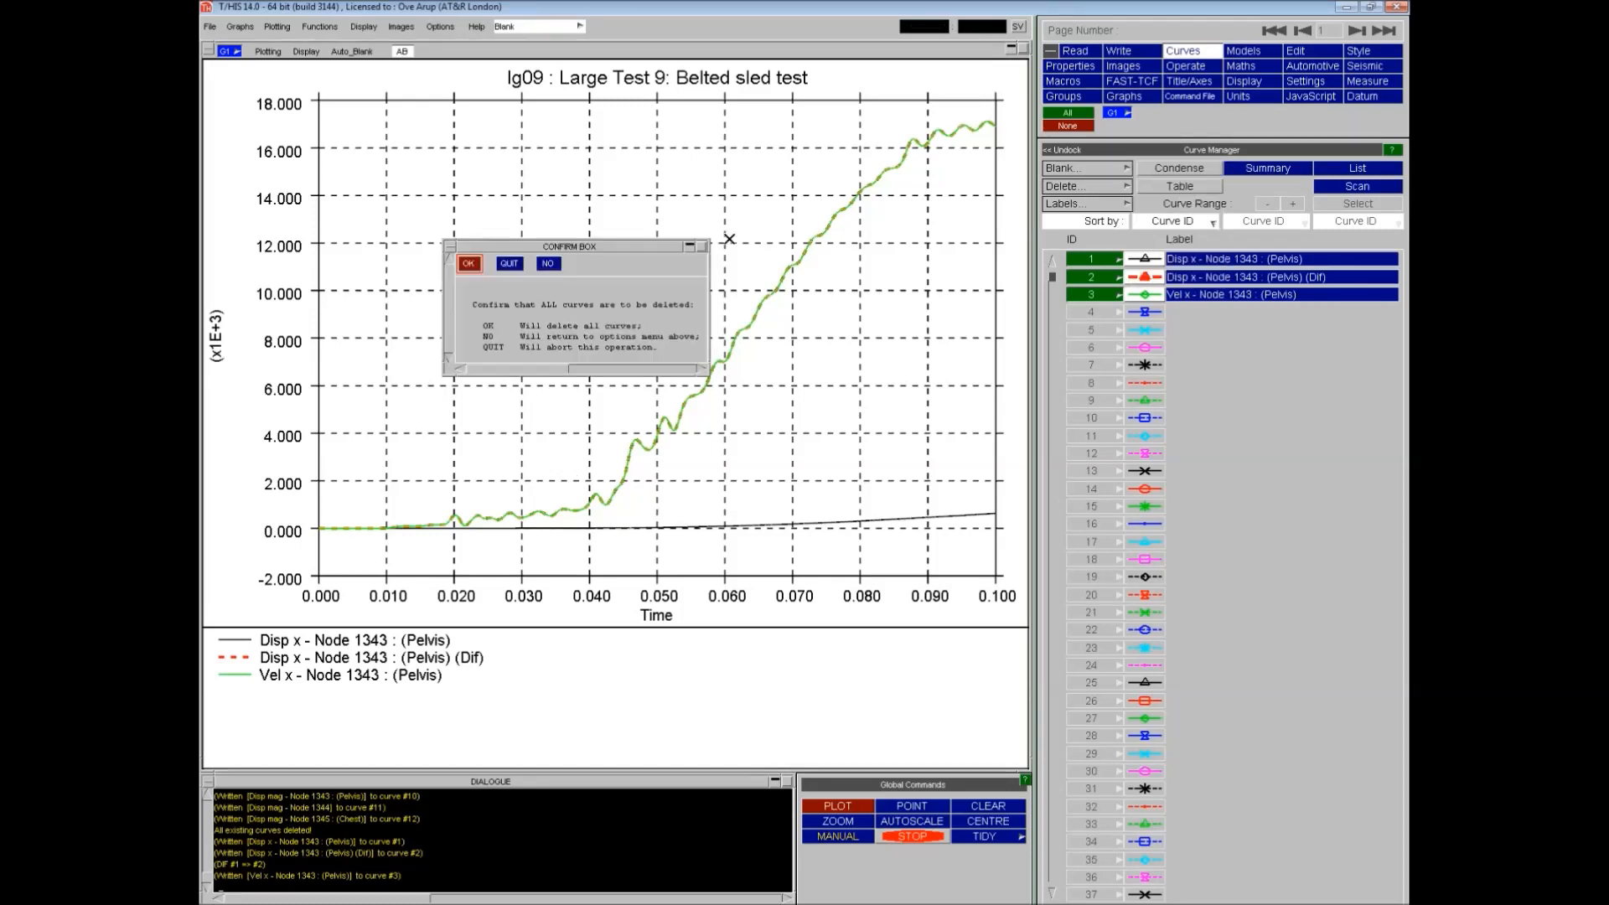
pyautogui.click(466, 264)
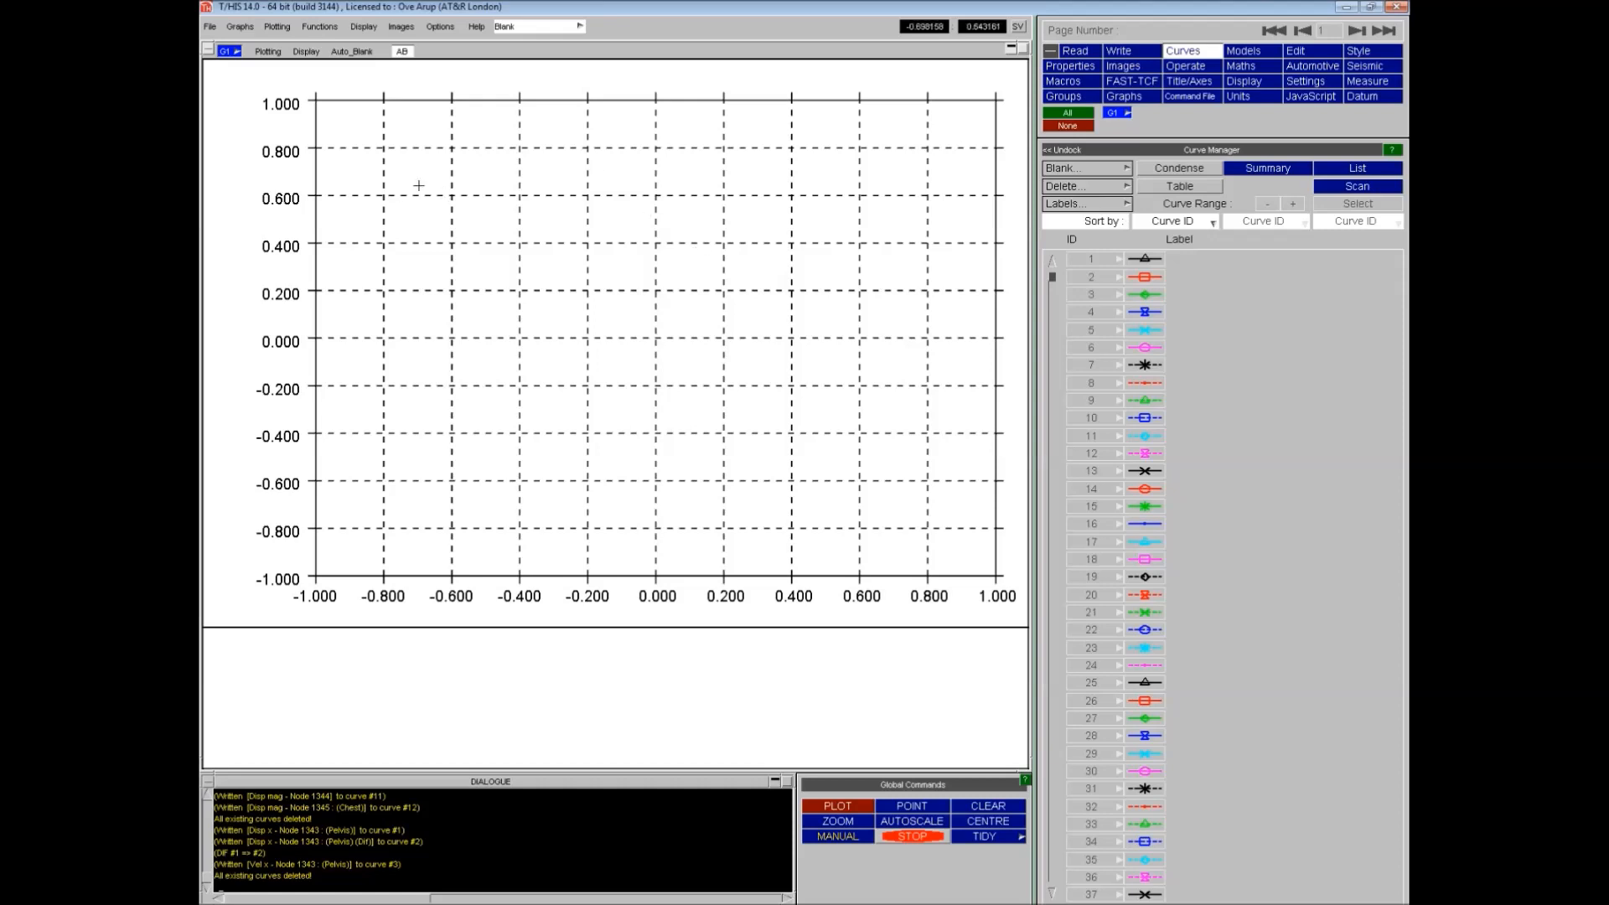
# - Create 3 additional graphs using the Tile Wide page layout
pyautogui.click(237, 27)
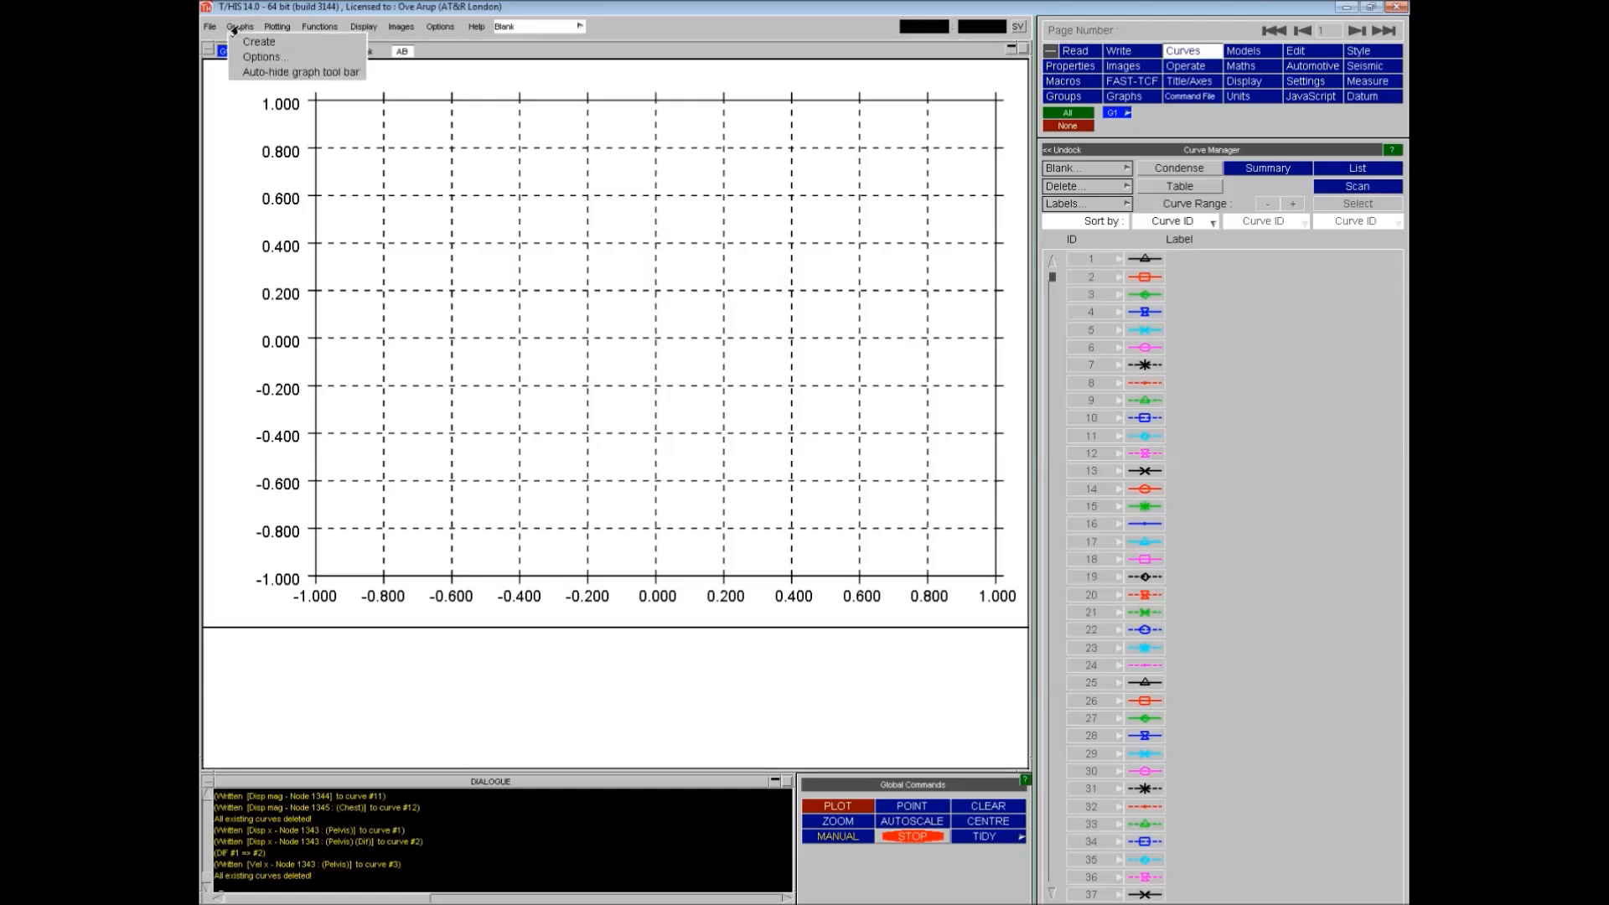
pyautogui.click(264, 57)
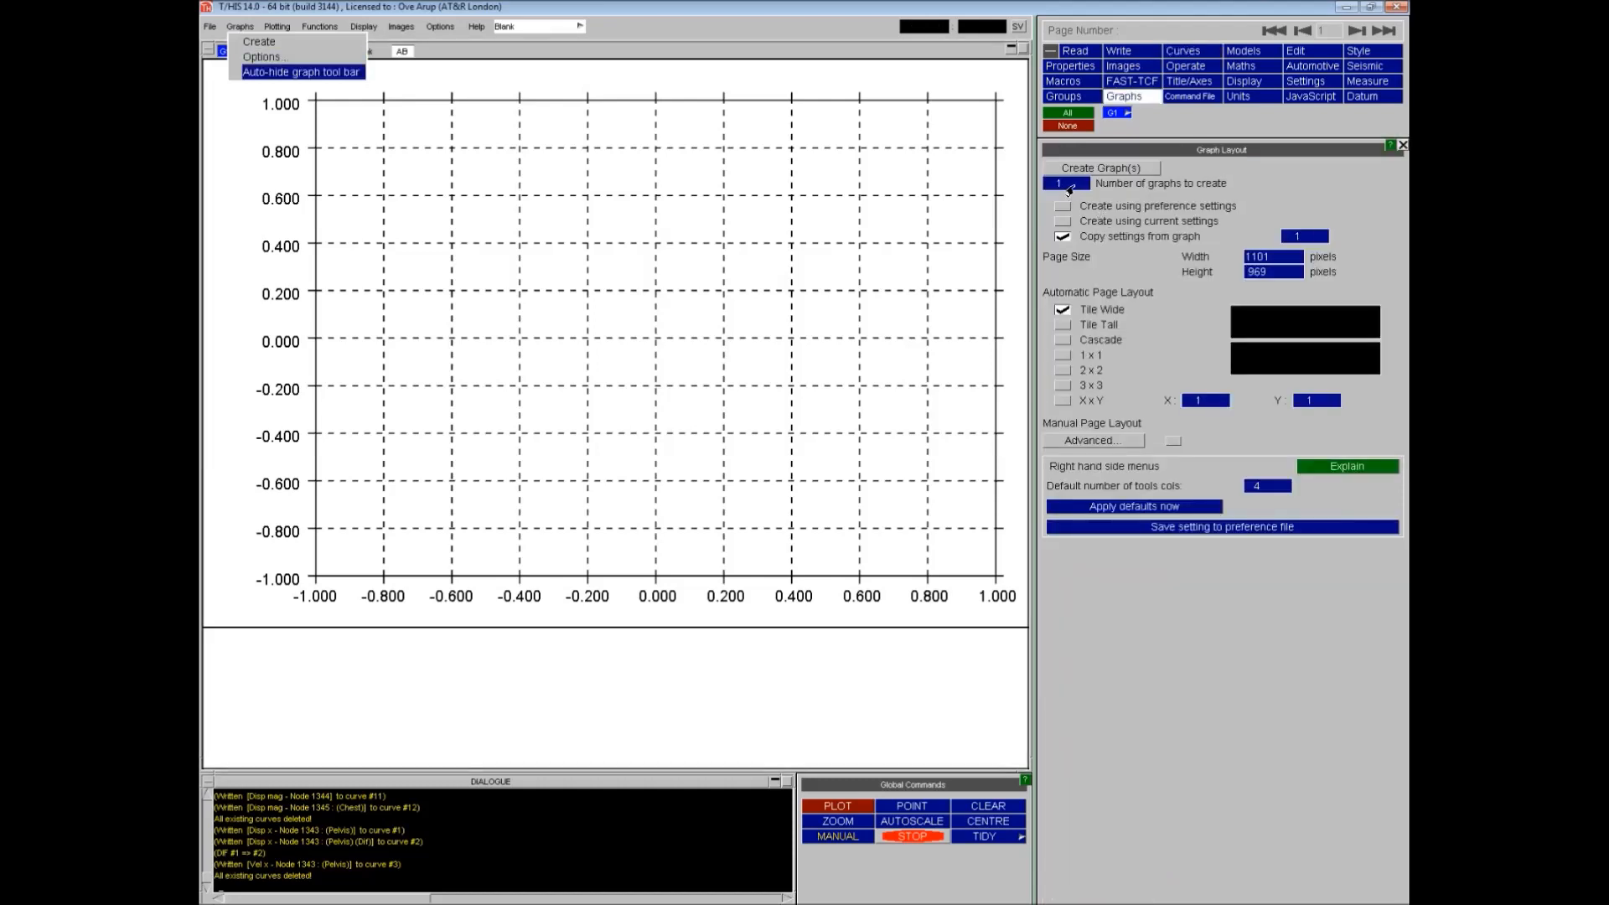
pyautogui.click(1071, 186)
pyautogui.write('3')
pyautogui.click(1098, 171)
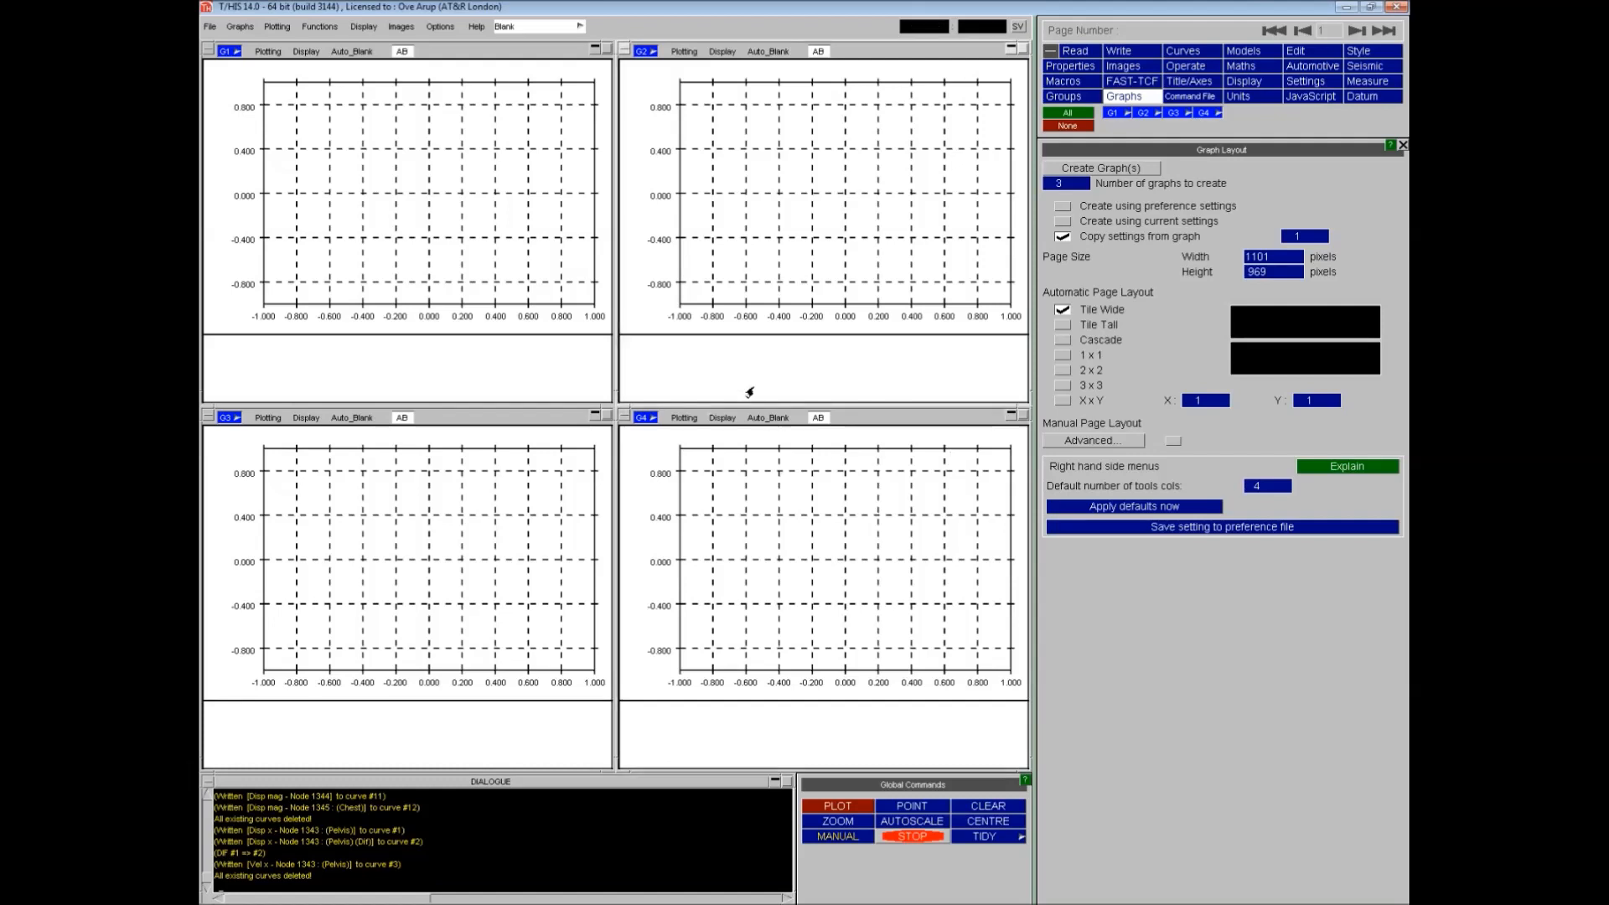
# - Read X displacement for nodes 1343 (Pelvis), 1344 and 1345 (Chest) from the LS-DYNA results
pyautogui.click(1076, 52)
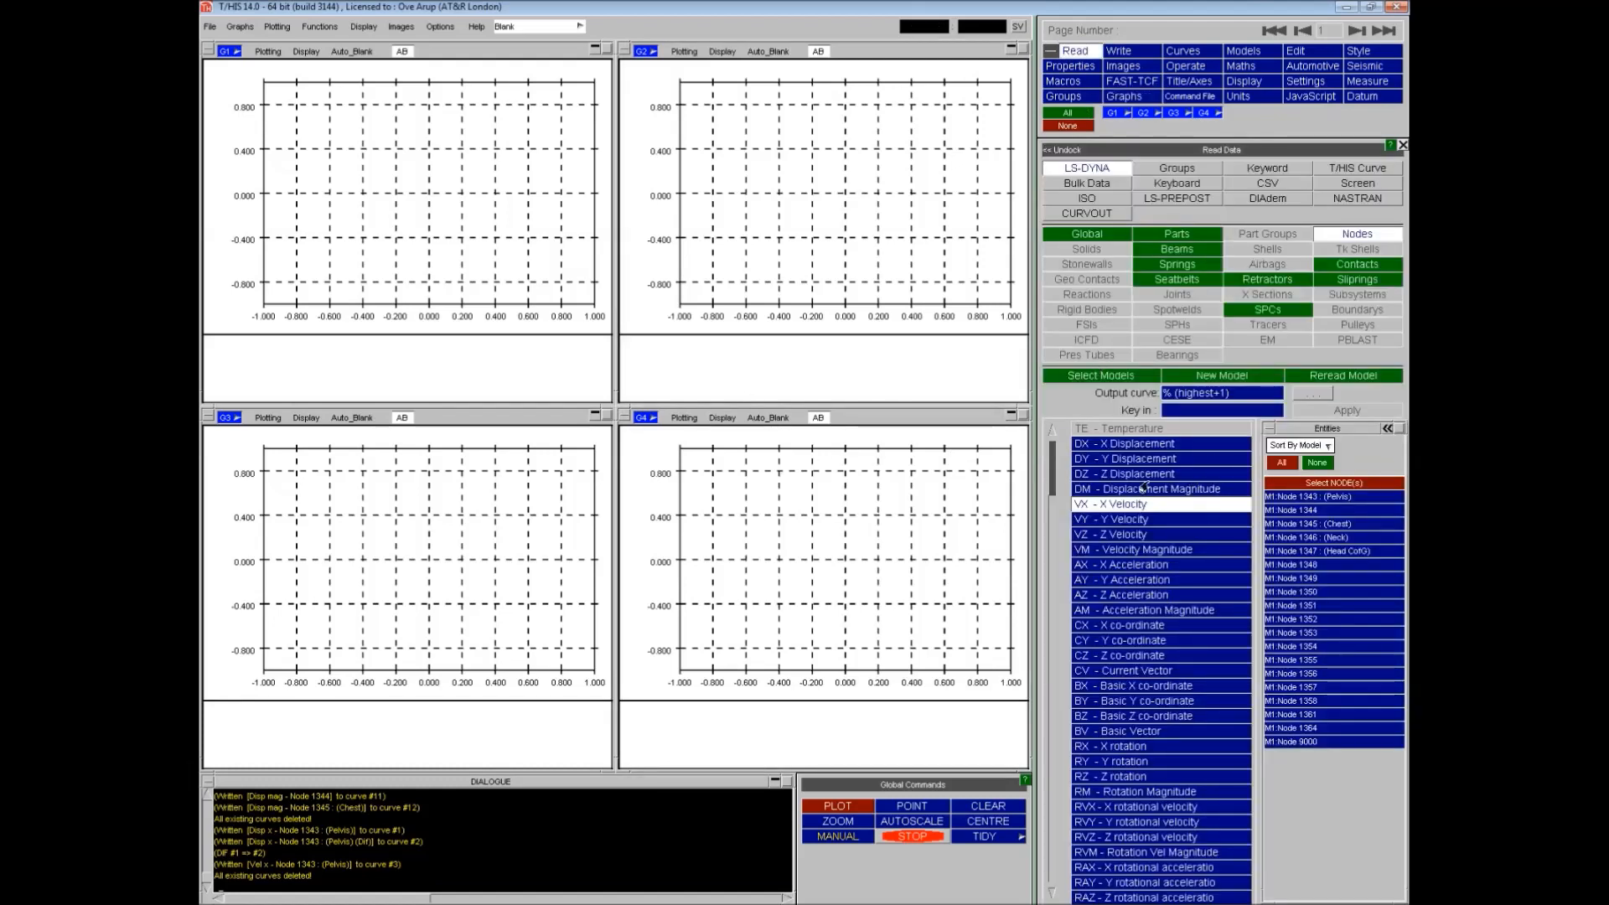
pyautogui.click(1124, 445)
pyautogui.click(1305, 497)
pyautogui.click(1305, 524)
pyautogui.click(1314, 510)
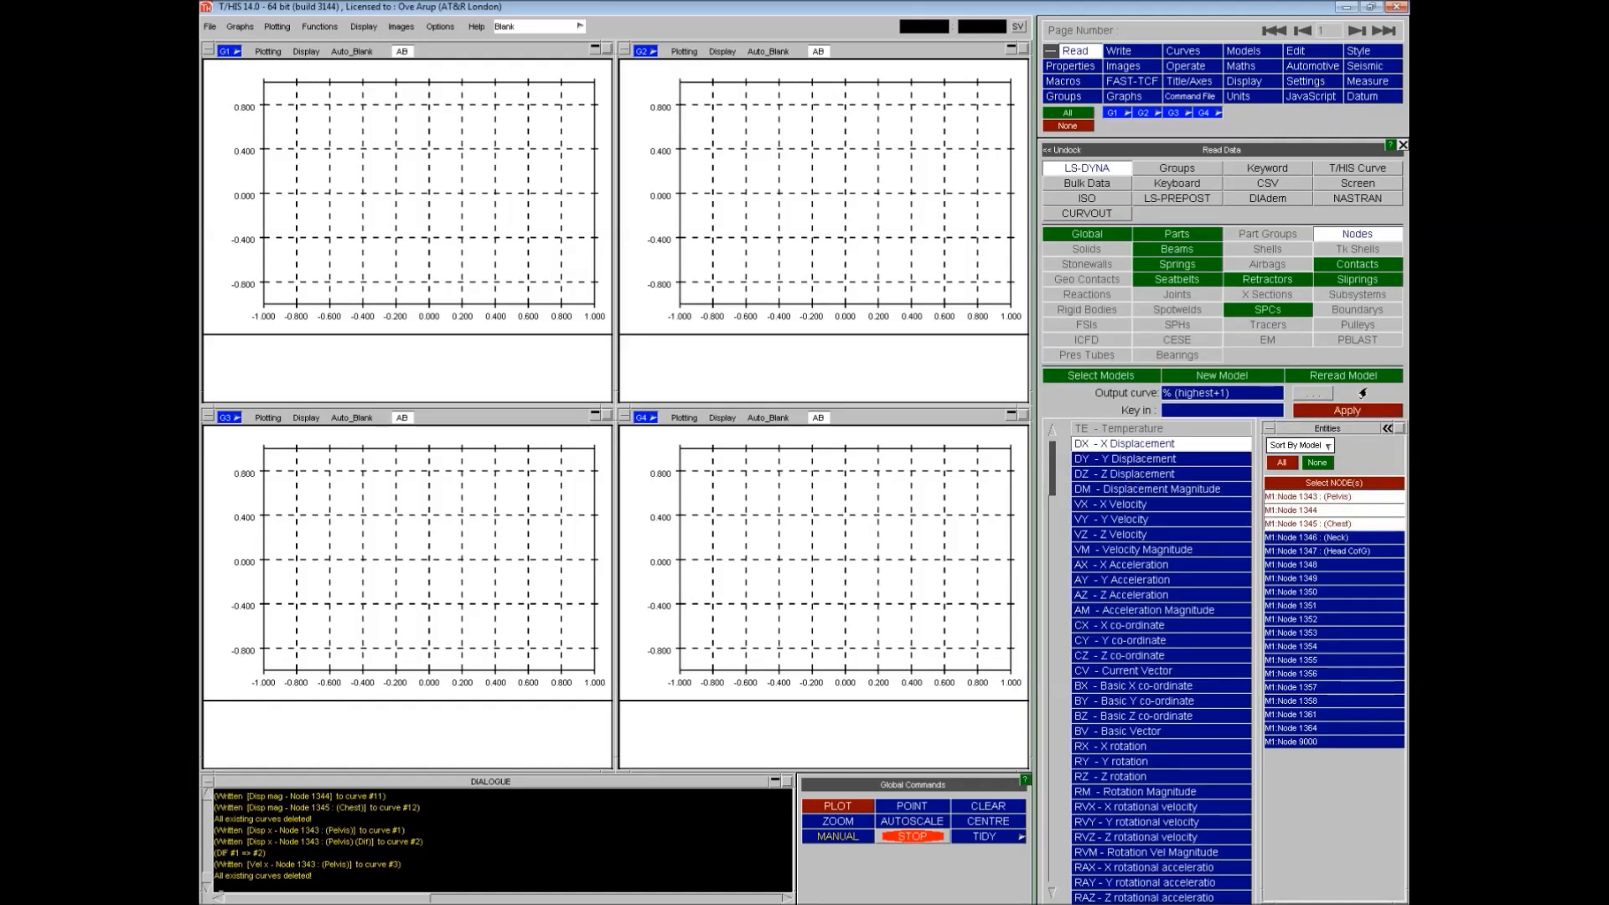
pyautogui.click(1341, 413)
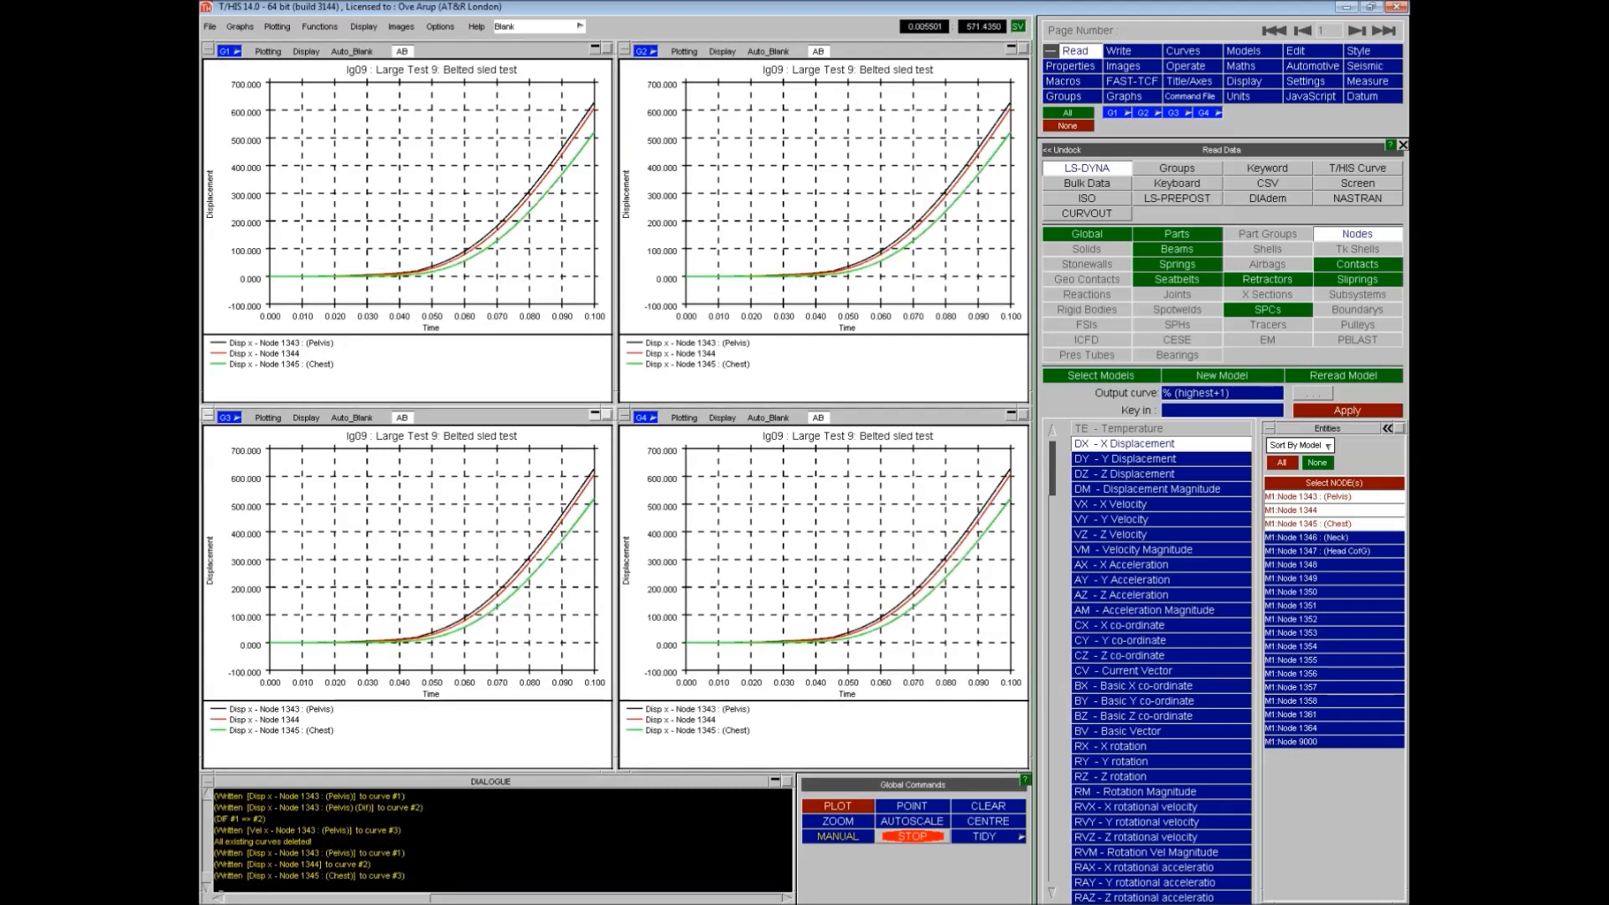
# - Blank curves 1 to 3 in graphs 2, 3 and 4 so they show only in graph 1
pyautogui.click(1188, 54)
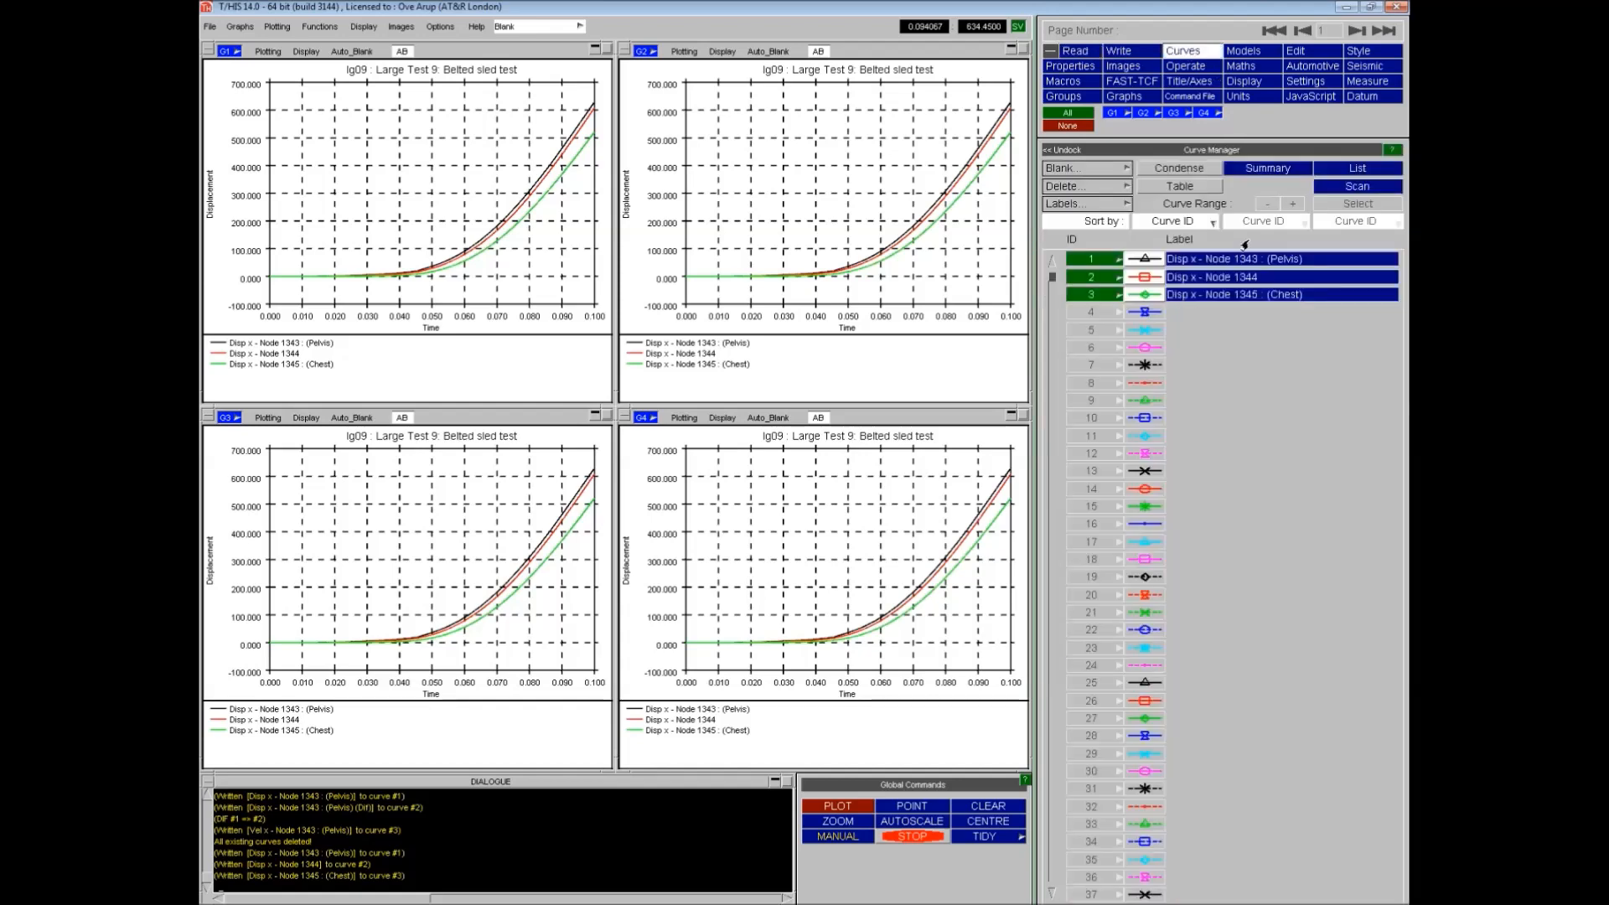
pyautogui.click(1116, 114)
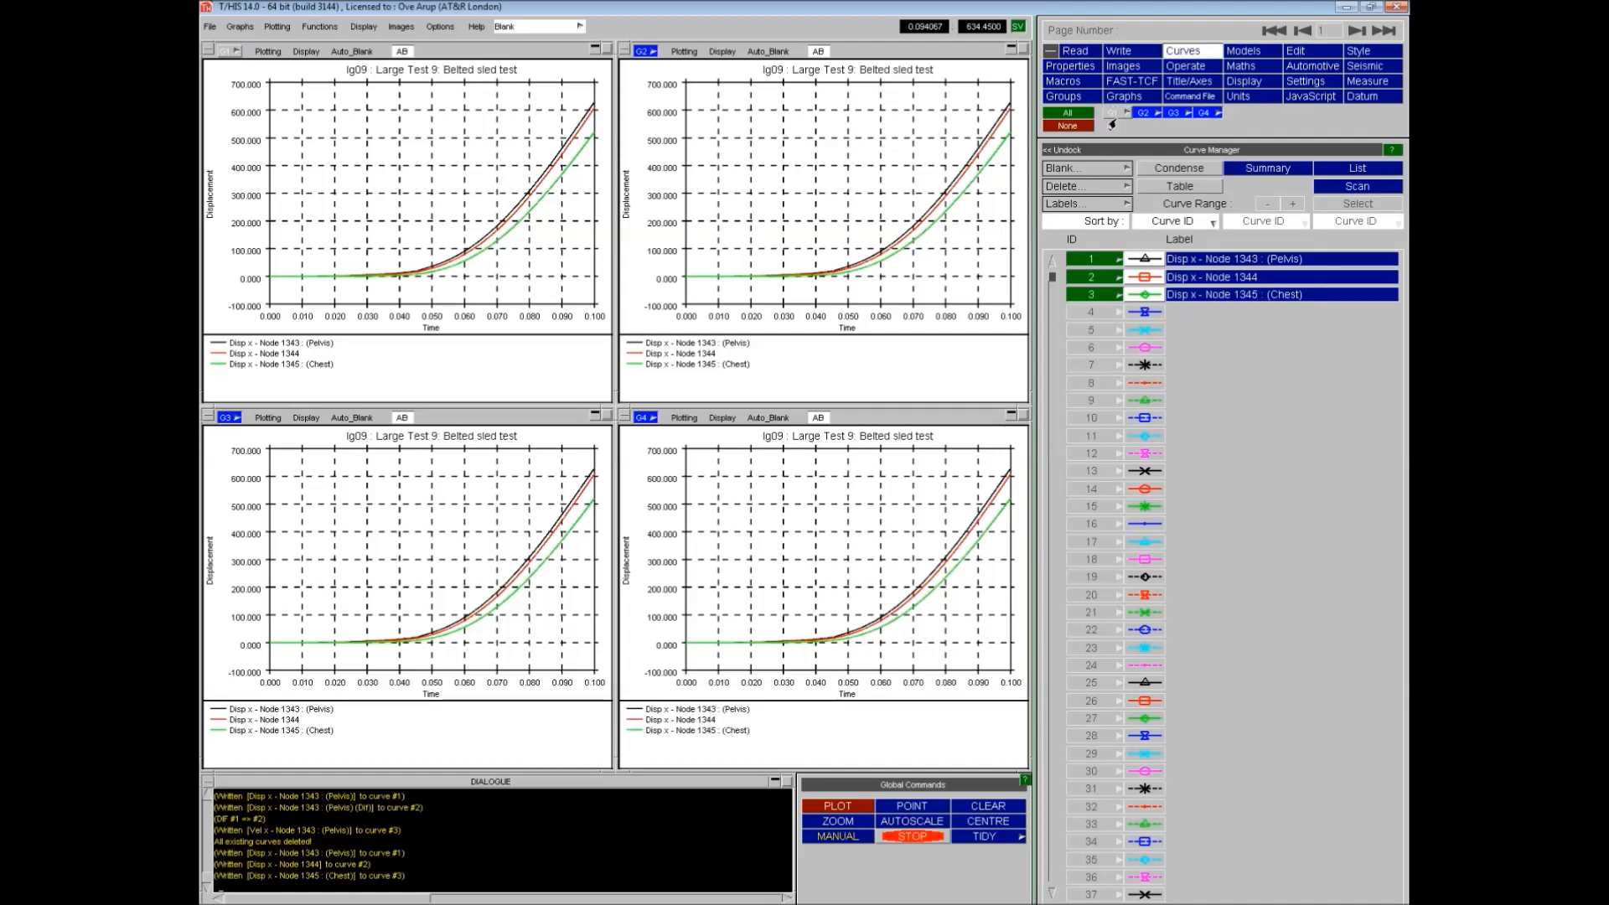
pyautogui.click(1085, 170)
pyautogui.click(1153, 170)
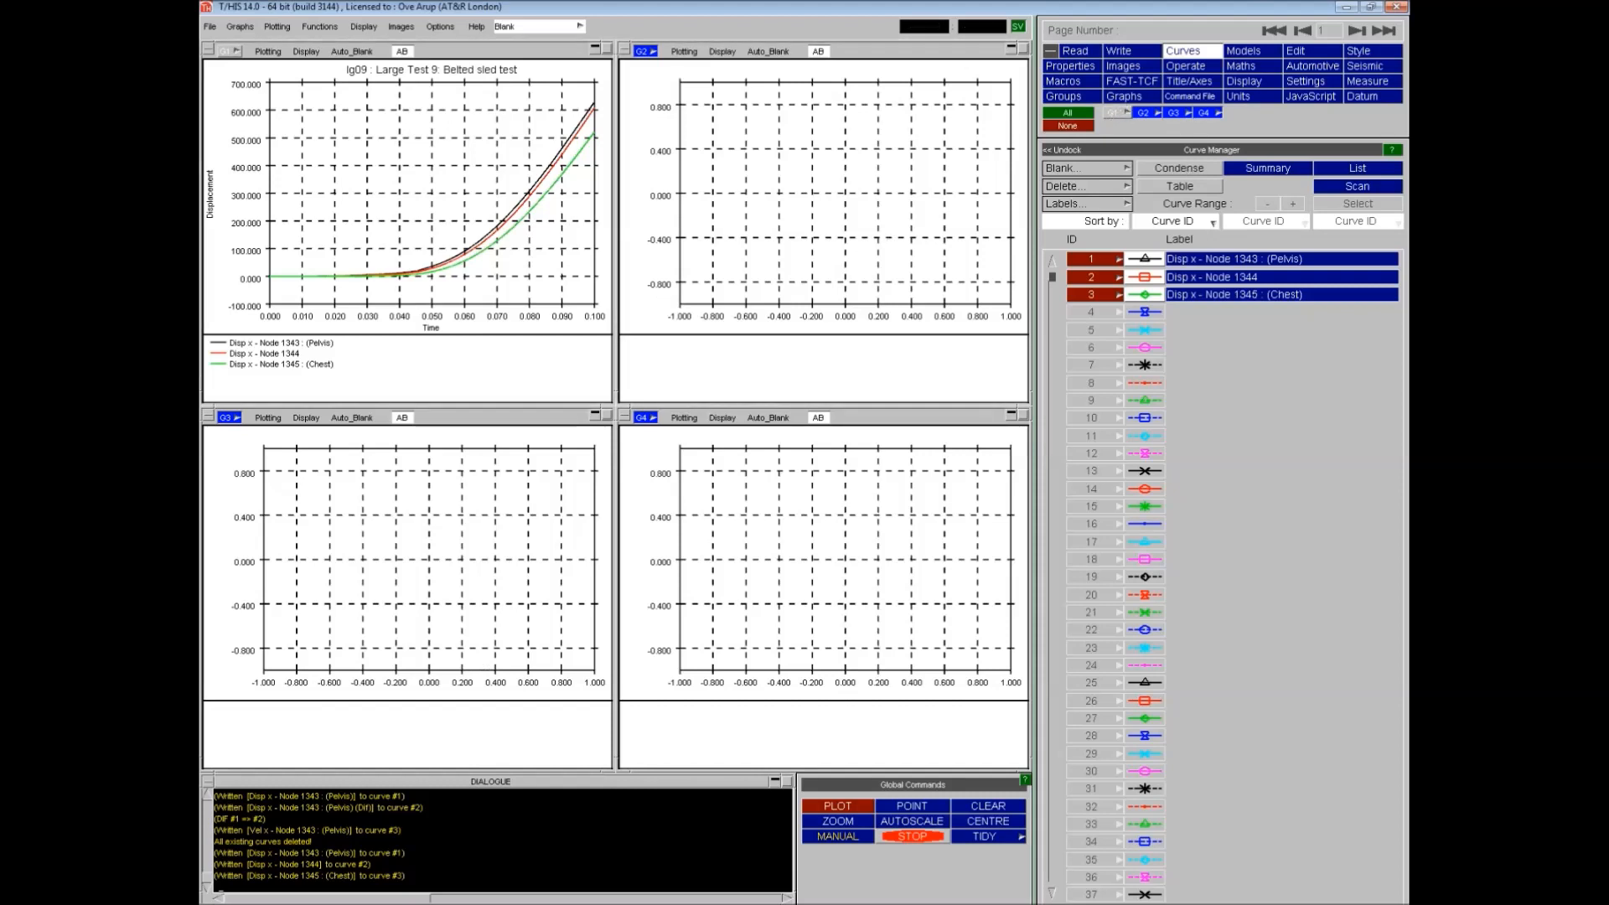
pyautogui.click(1145, 113)
pyautogui.click(1174, 113)
pyautogui.click(1205, 114)
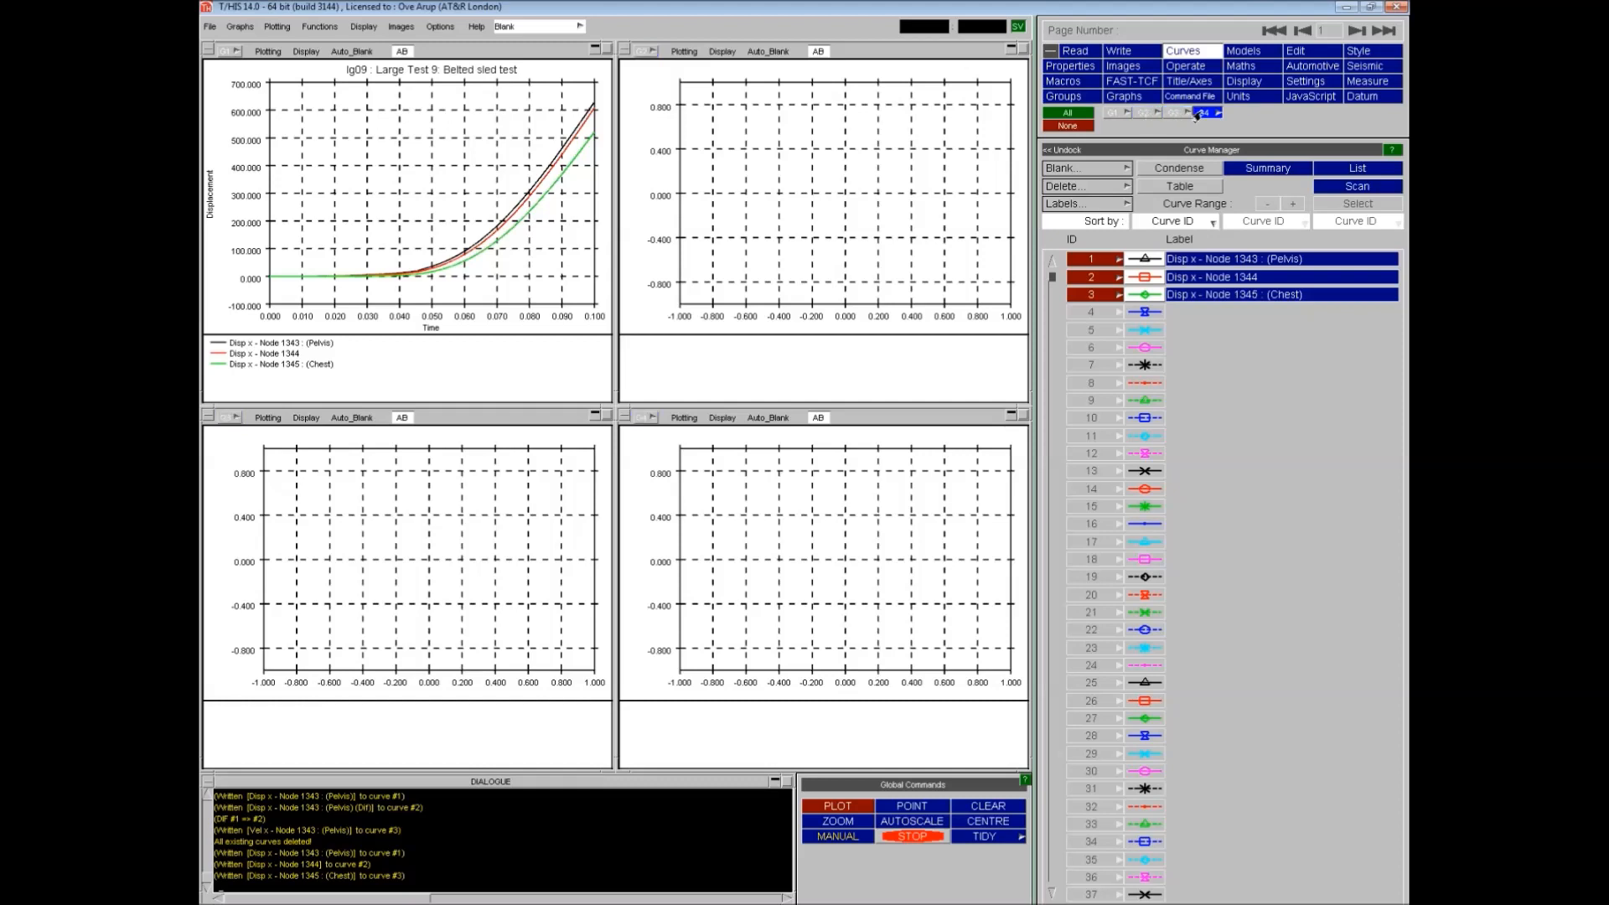
# - Subtract the chest displacement curve from the pelvis displacement curve with SUB (y)
pyautogui.click(1185, 67)
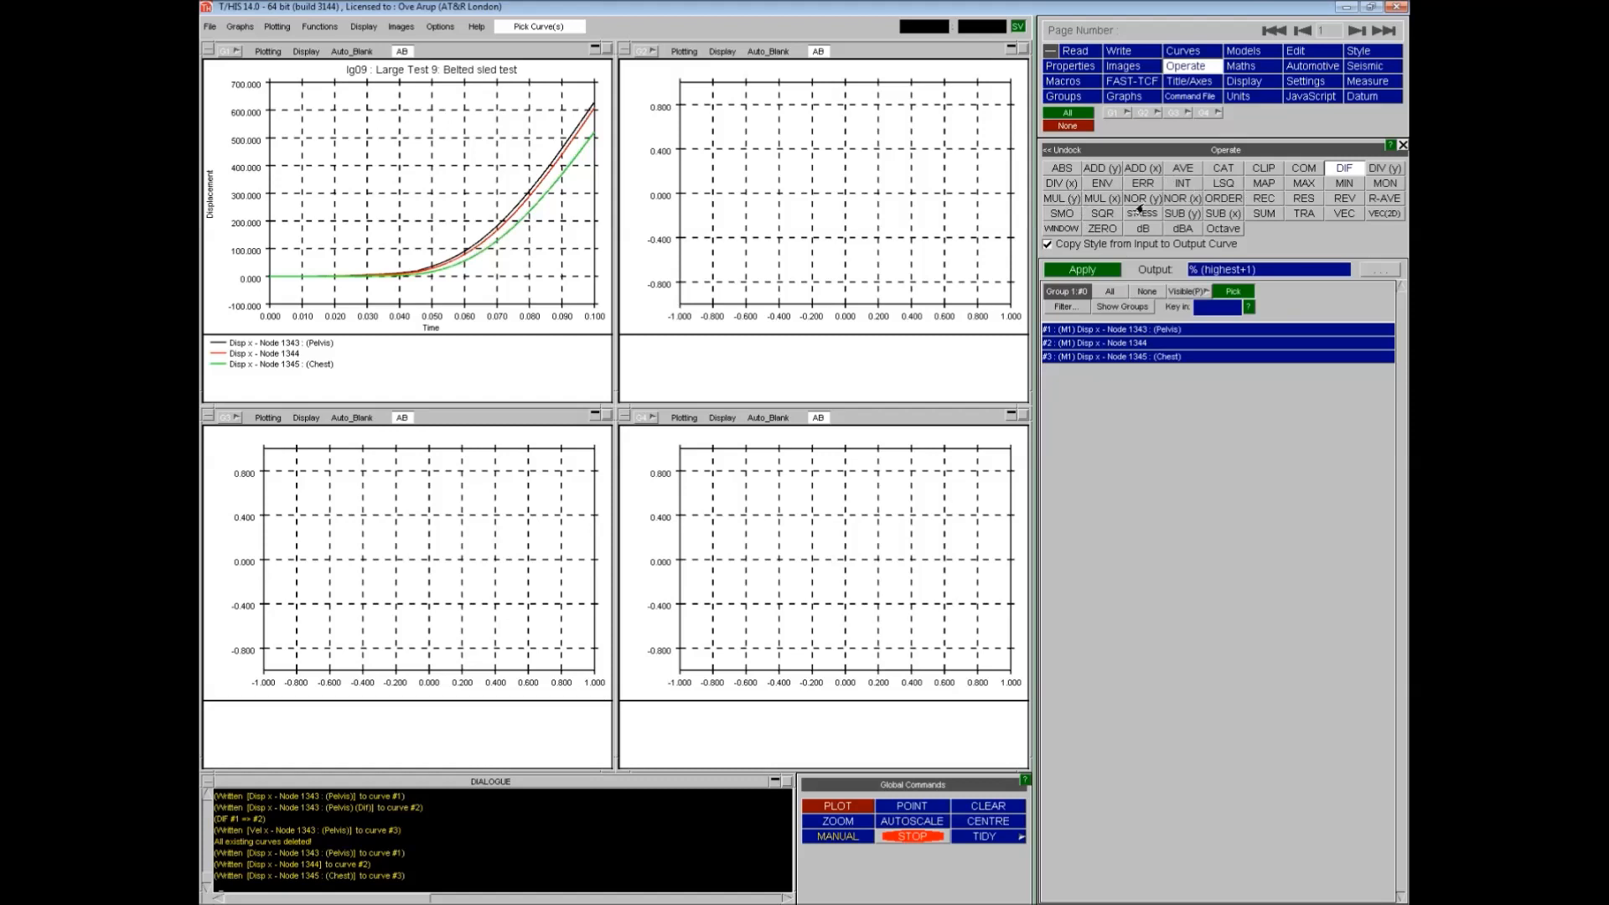
pyautogui.click(1182, 214)
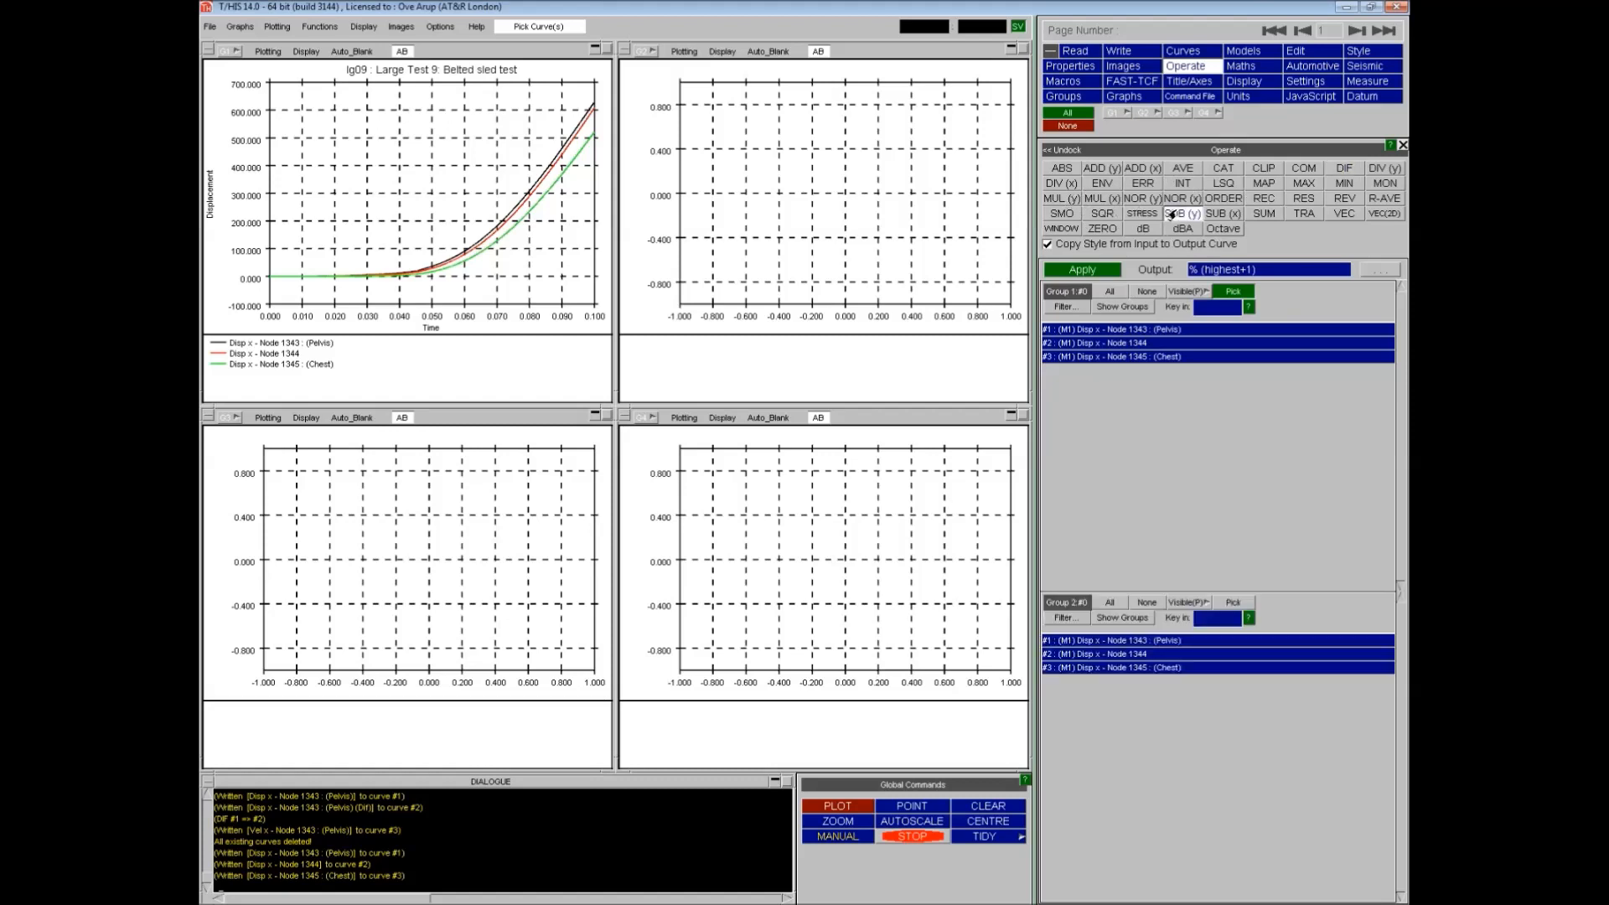
pyautogui.click(1089, 332)
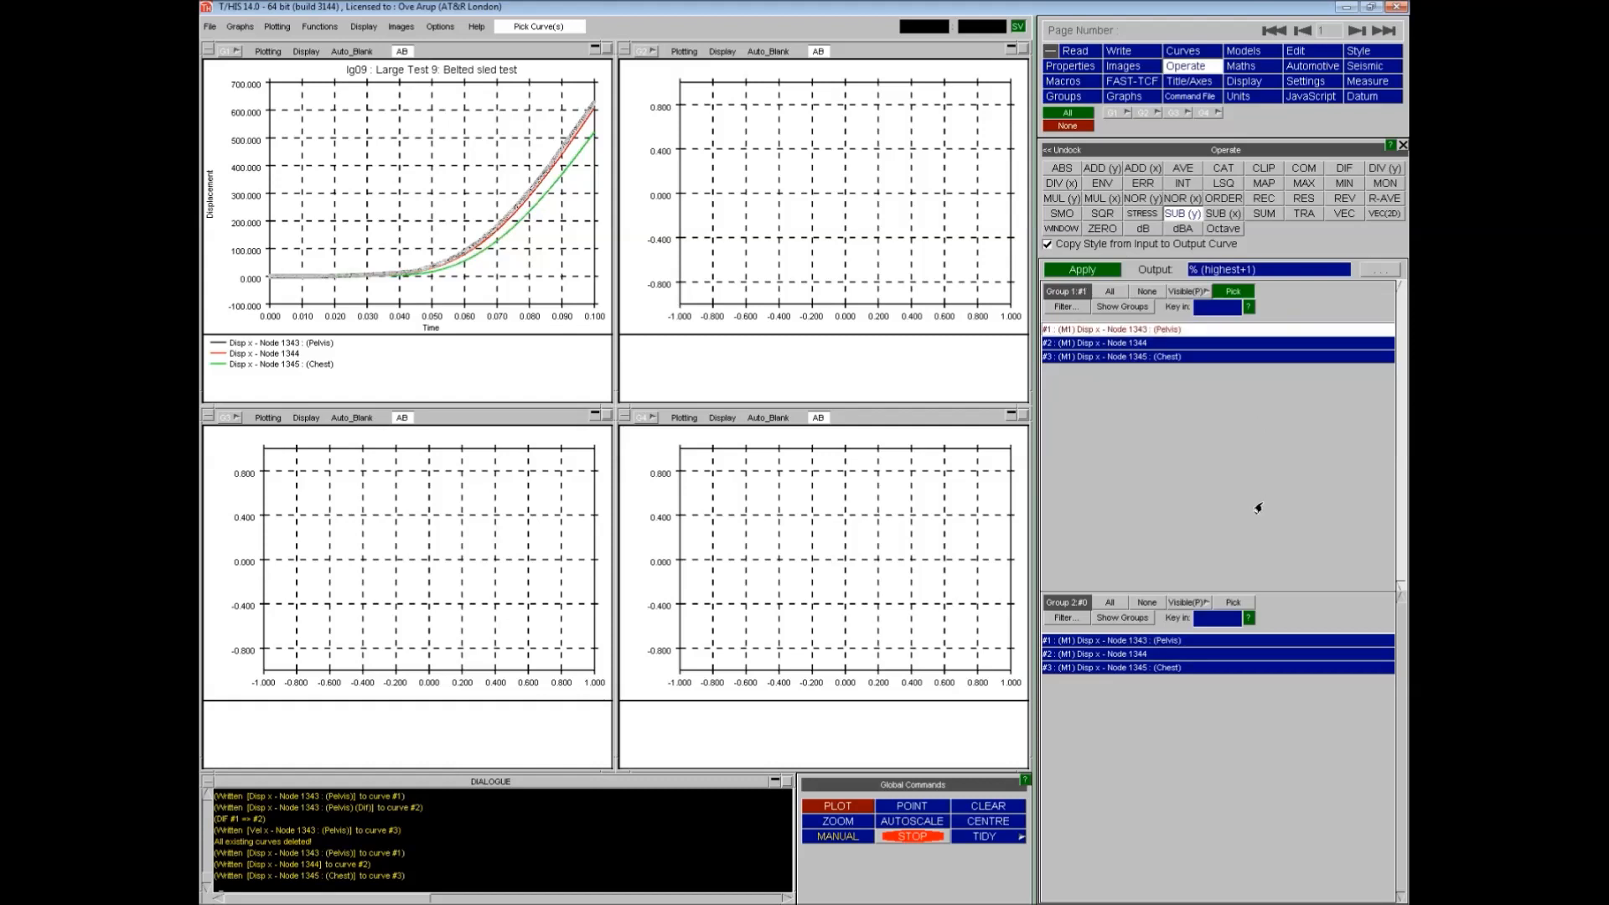
pyautogui.click(1160, 669)
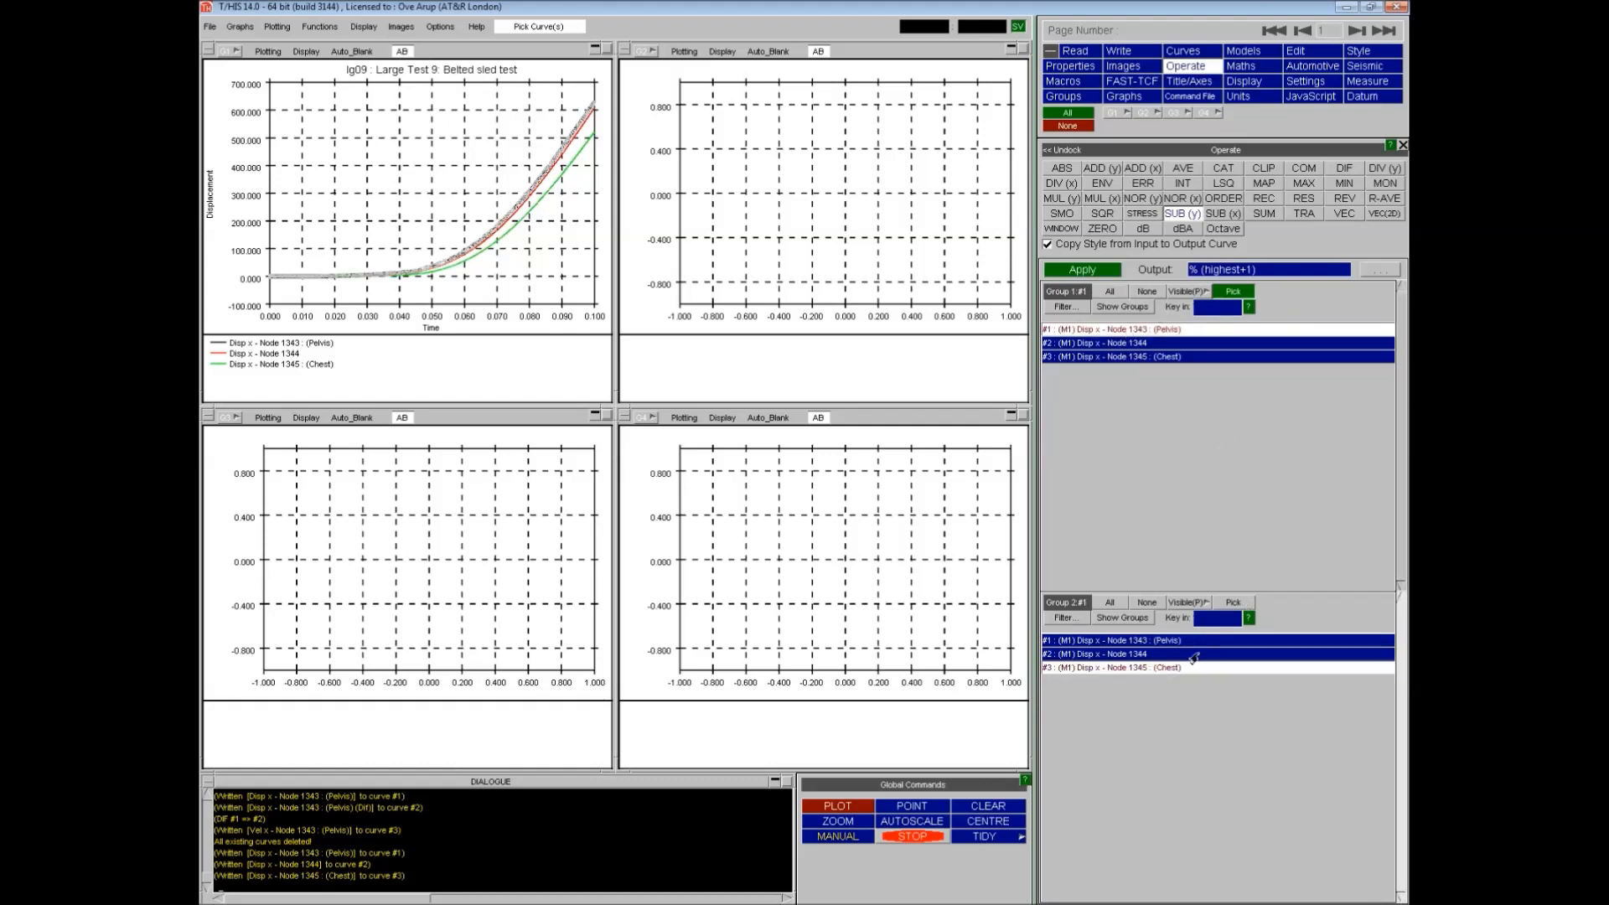
pyautogui.click(1082, 270)
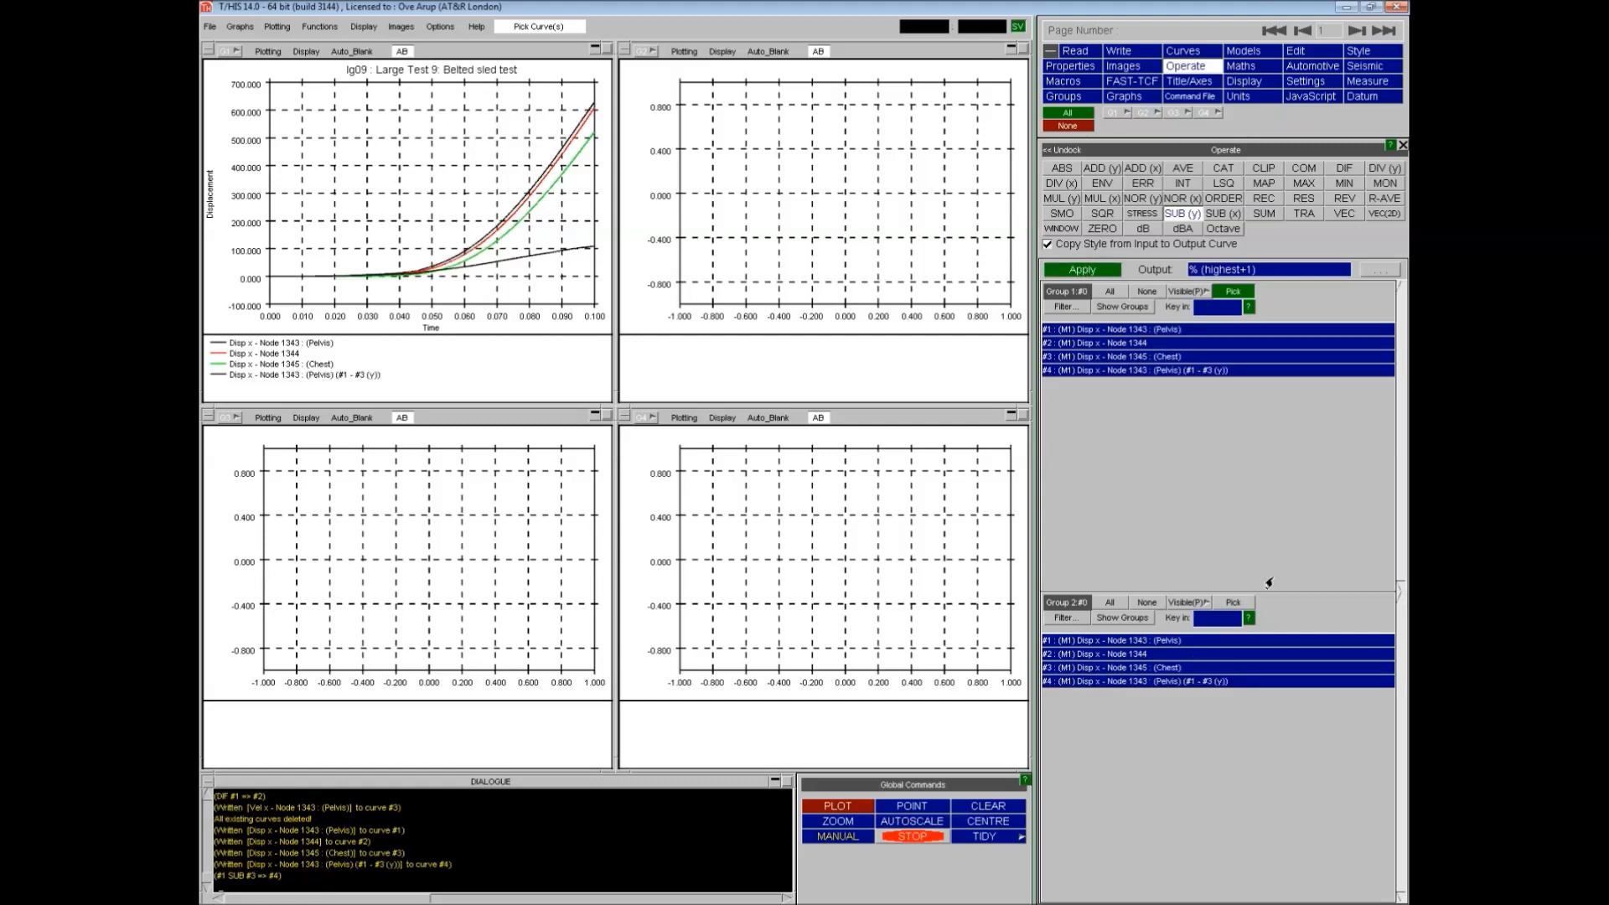
# - Move the subtracted curve 4 from graph 1 into graph 2 and replot
pyautogui.click(1186, 52)
pyautogui.click(1112, 113)
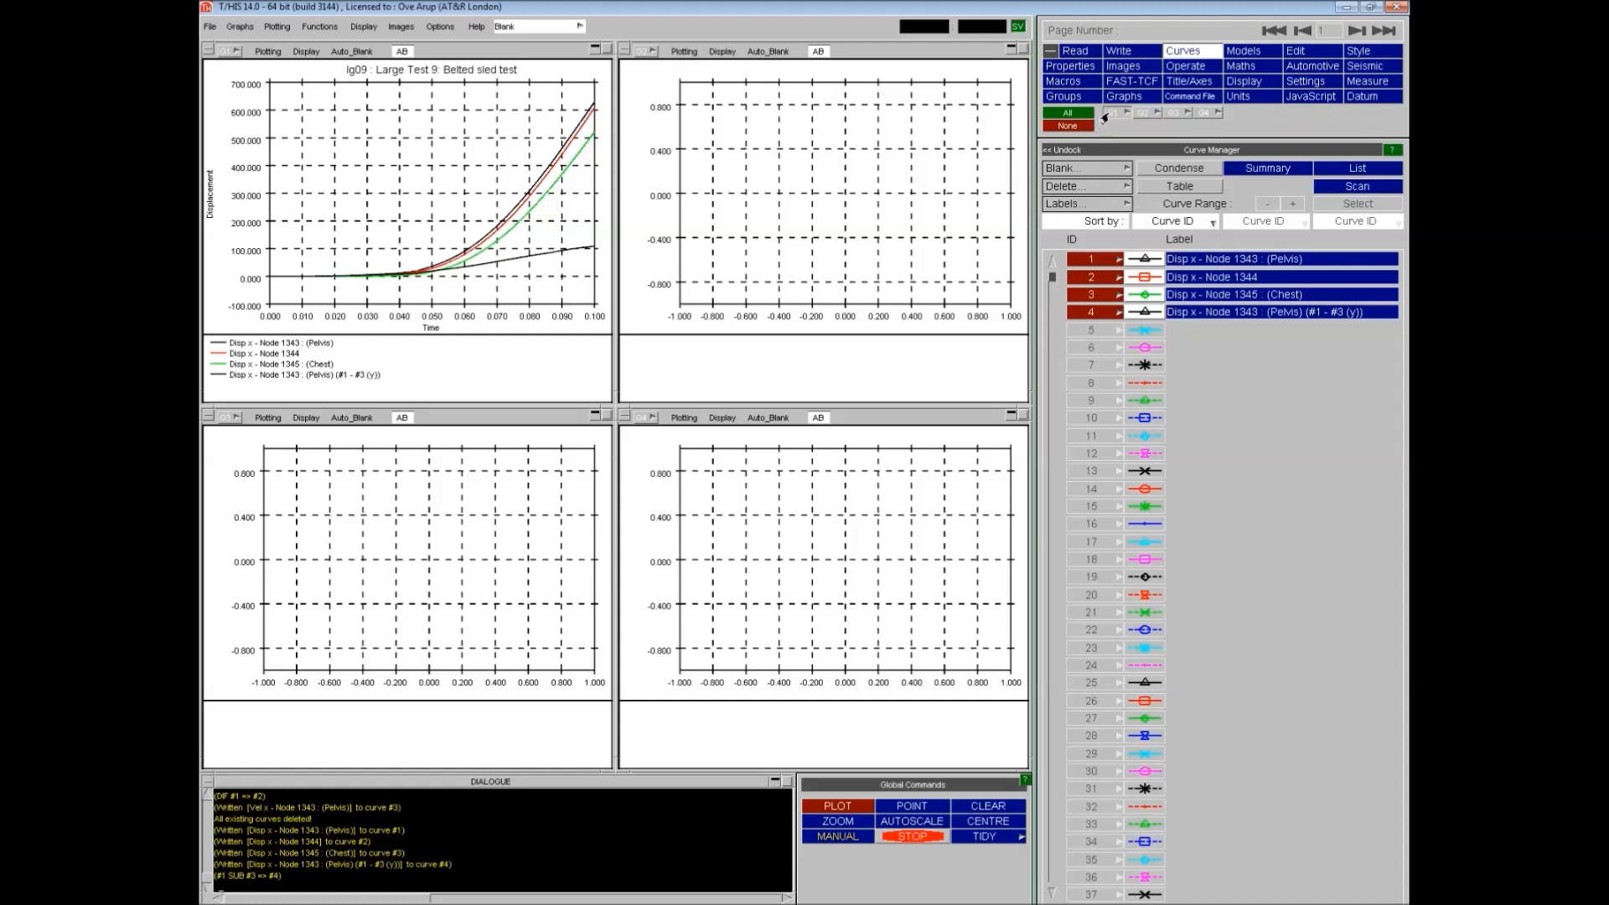
pyautogui.click(1092, 313)
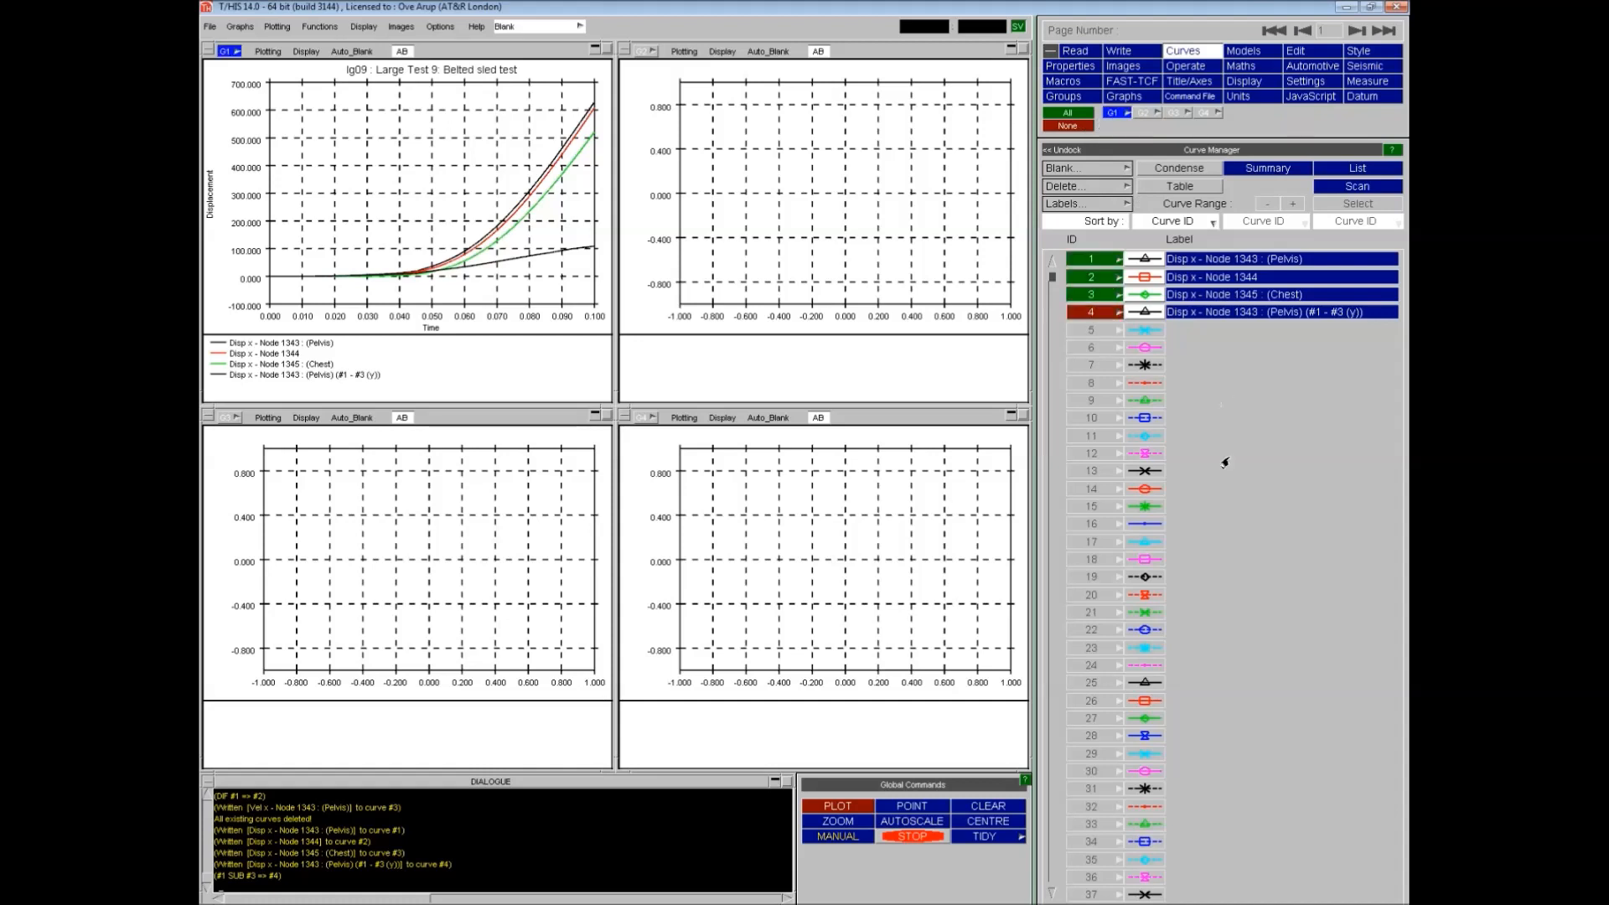
pyautogui.click(832, 807)
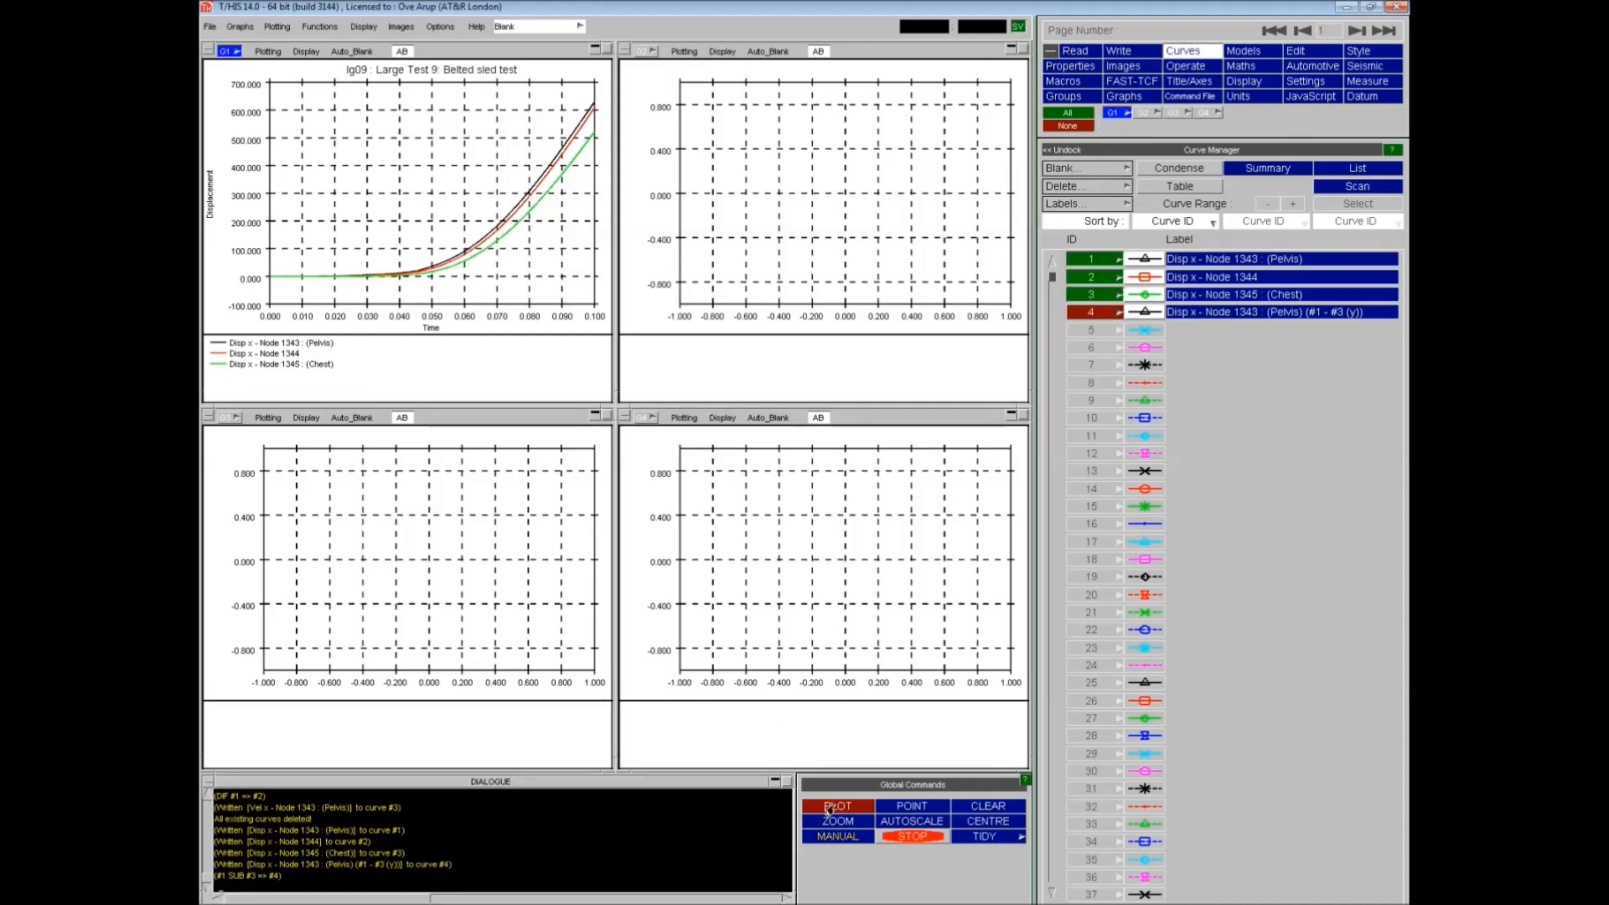
pyautogui.click(1141, 112)
pyautogui.click(1092, 311)
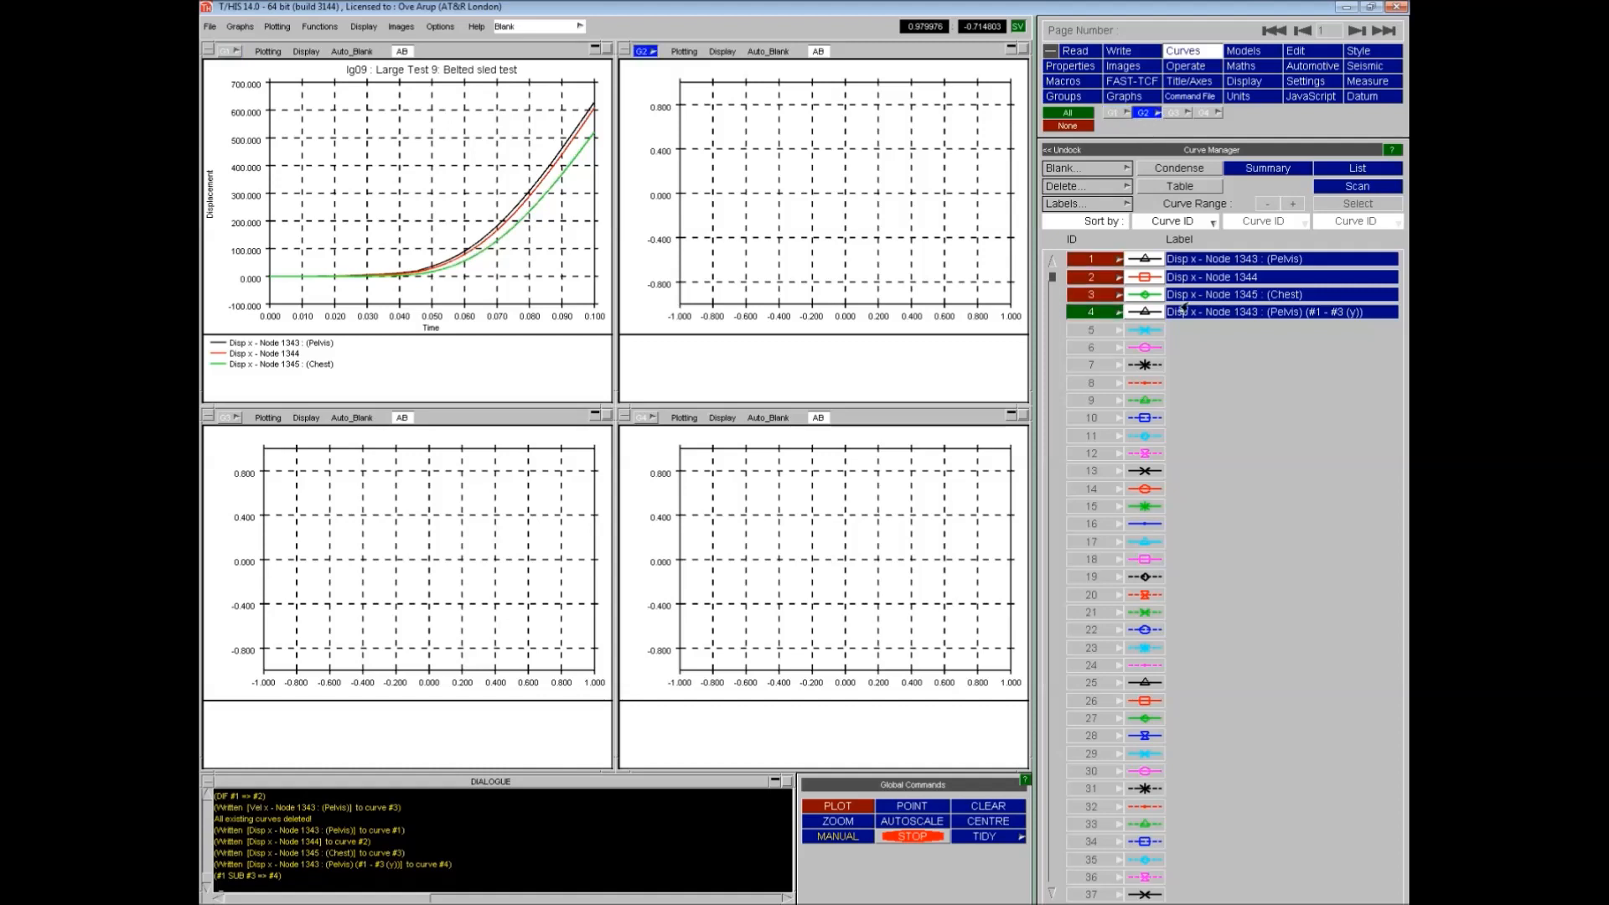
pyautogui.click(834, 806)
# - Rename curve 4's label to "Disp x - (Pelvis - Chest)" and replot
pyautogui.moveTo(1378, 313); pyautogui.dragTo(1207, 321)
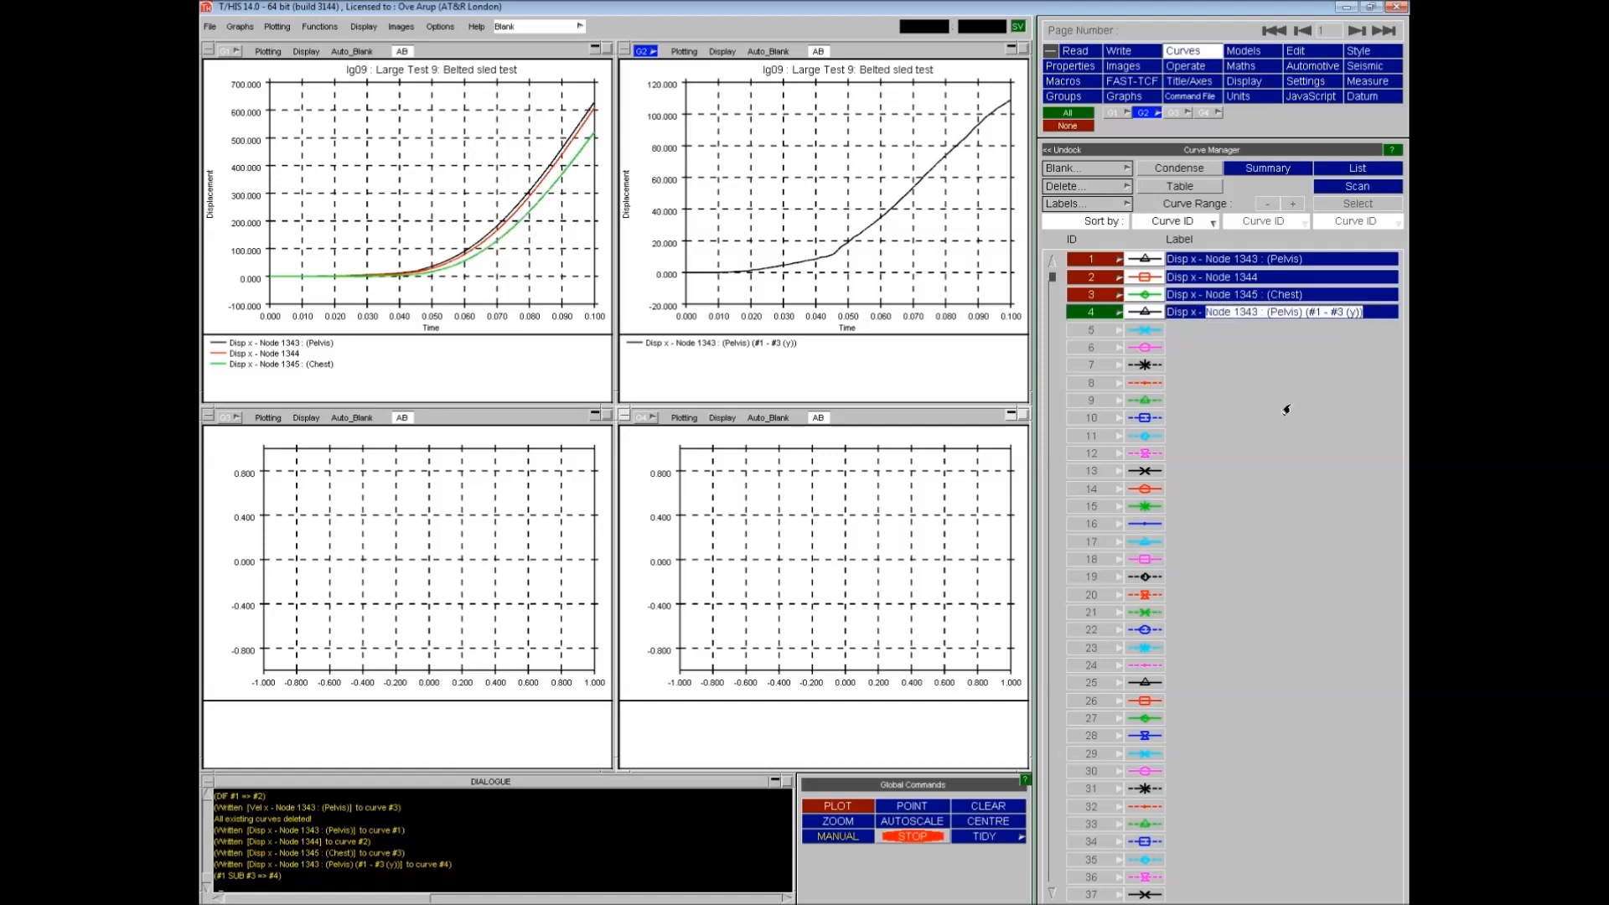
pyautogui.write('(pELVIS)')
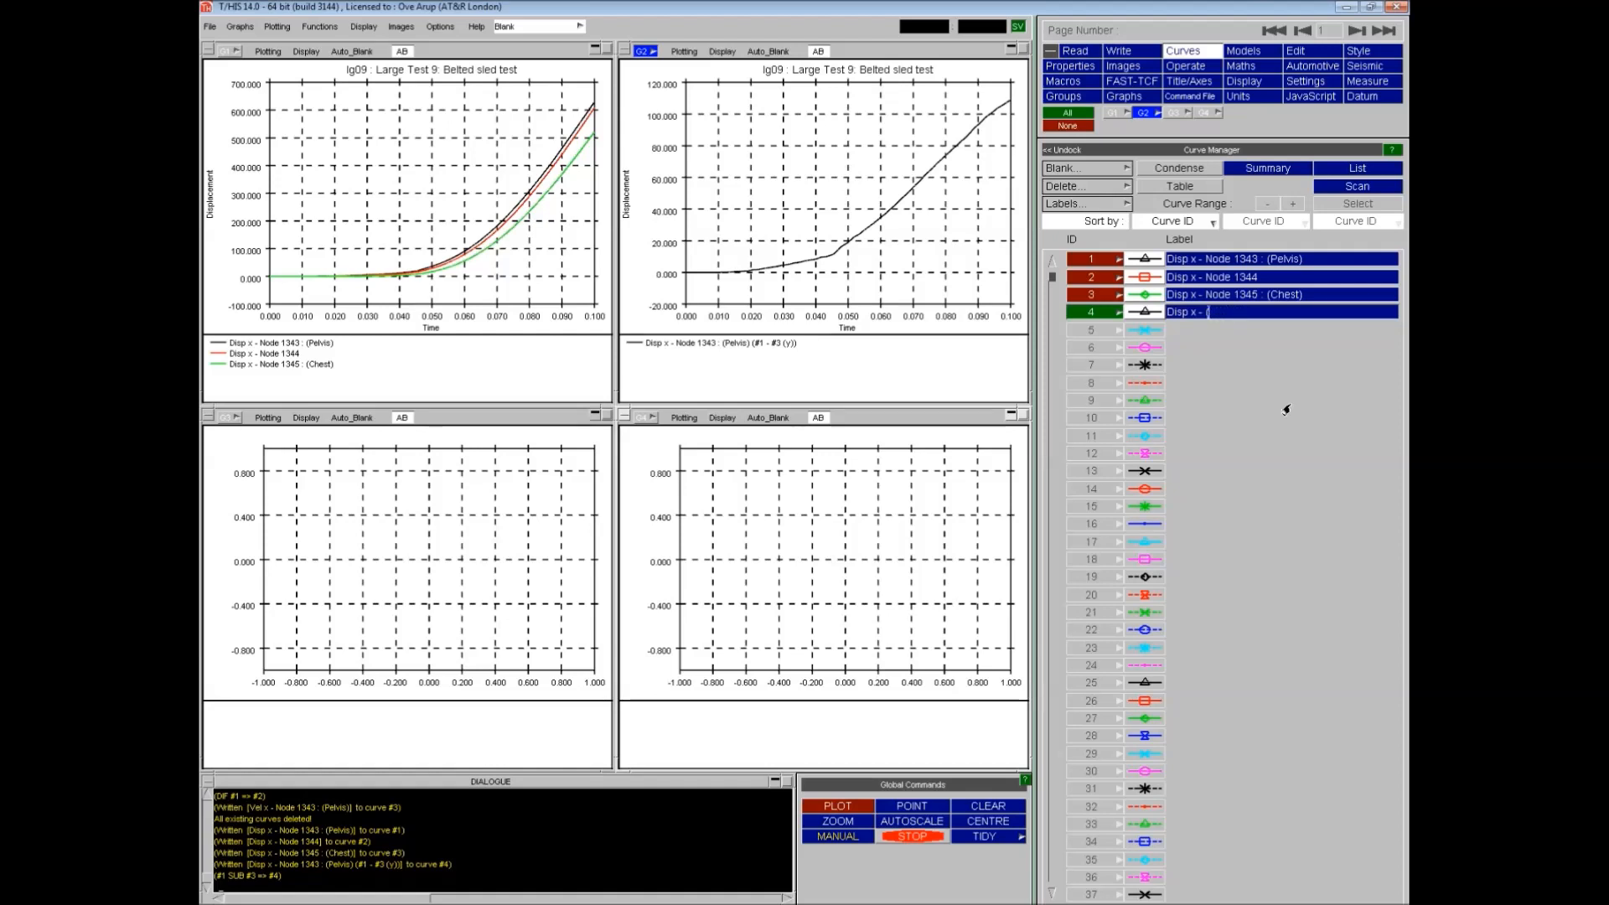
pyautogui.write('Pelvis)')
pyautogui.press('Left')
pyautogui.write('- Chest')
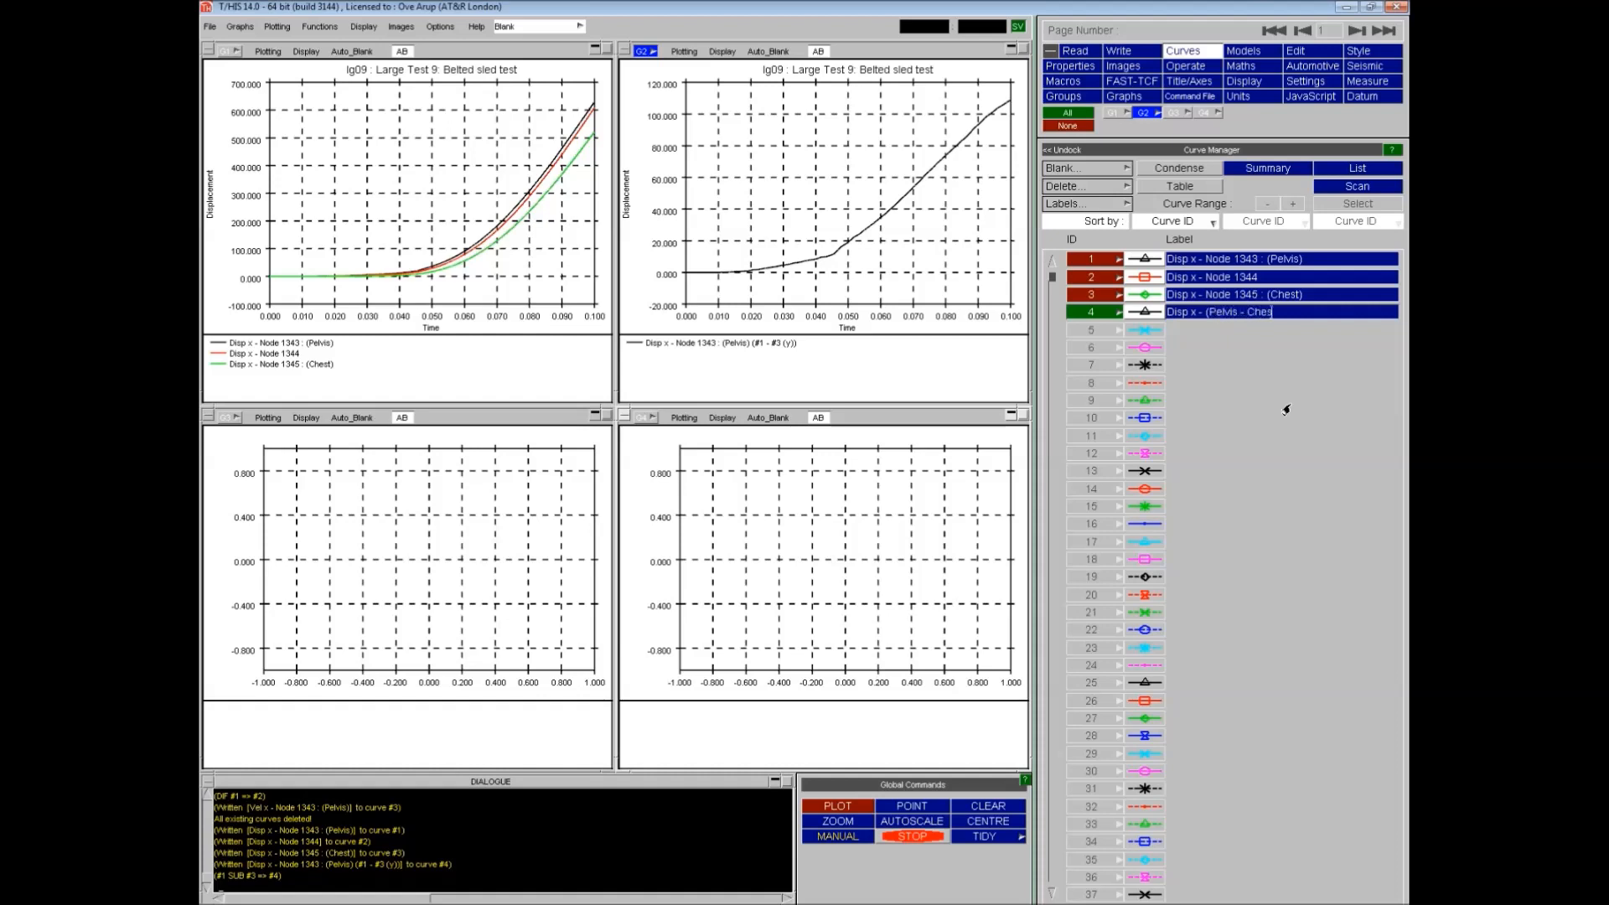
pyautogui.press('Return')
pyautogui.click(846, 801)
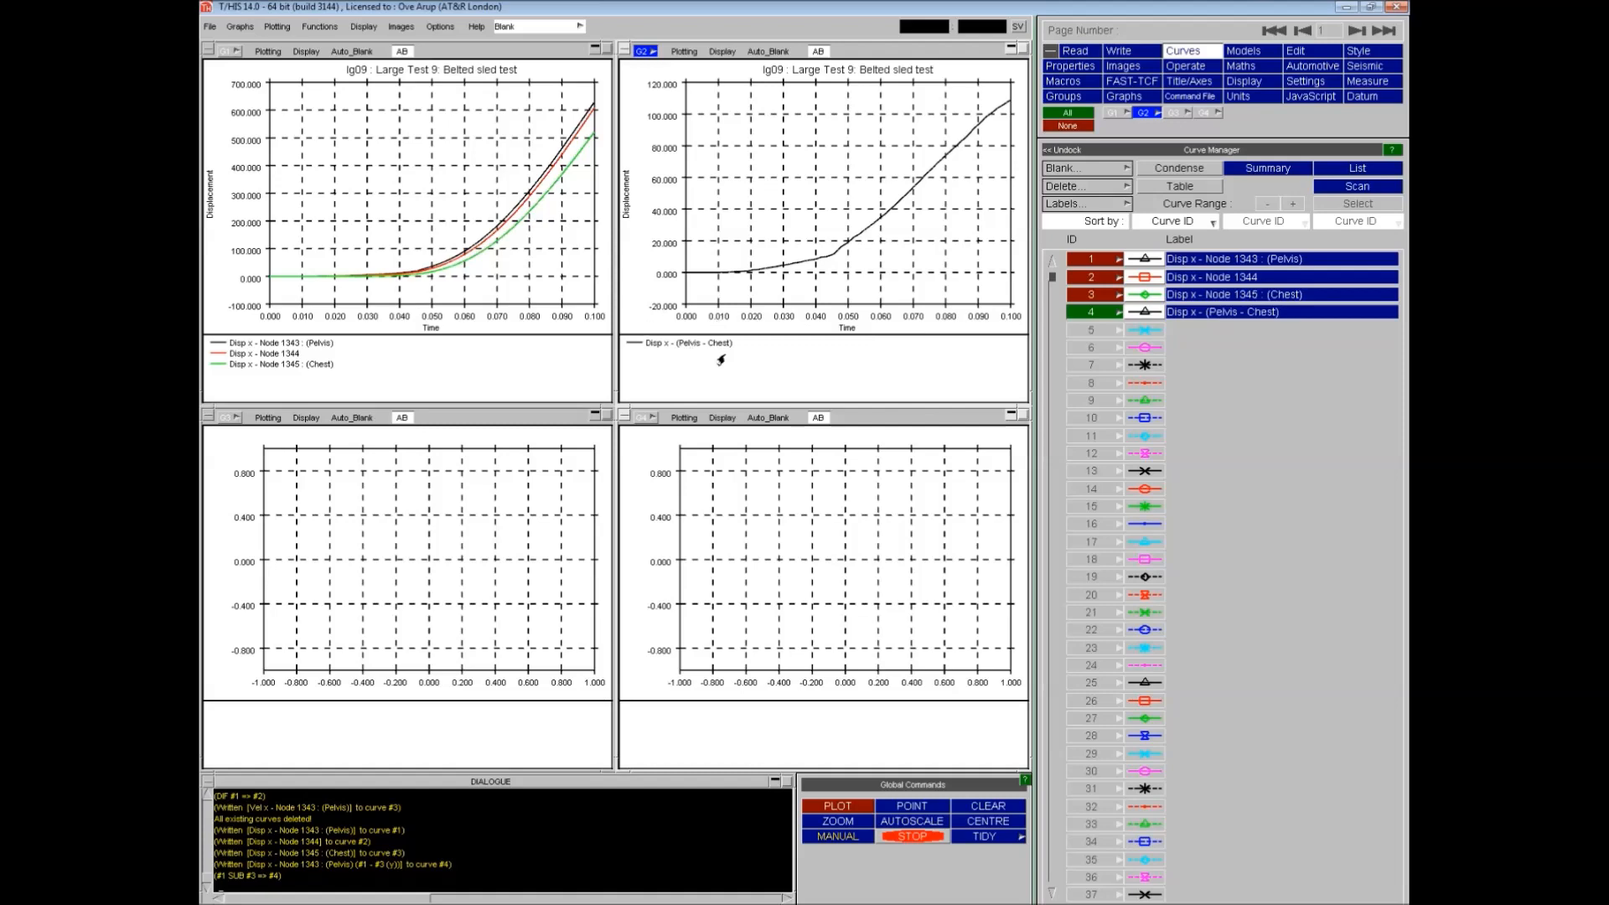
# - Read X acceleration for node 1346 (Neck) into graph 3
pyautogui.click(1081, 52)
pyautogui.click(1144, 114)
pyautogui.click(1170, 113)
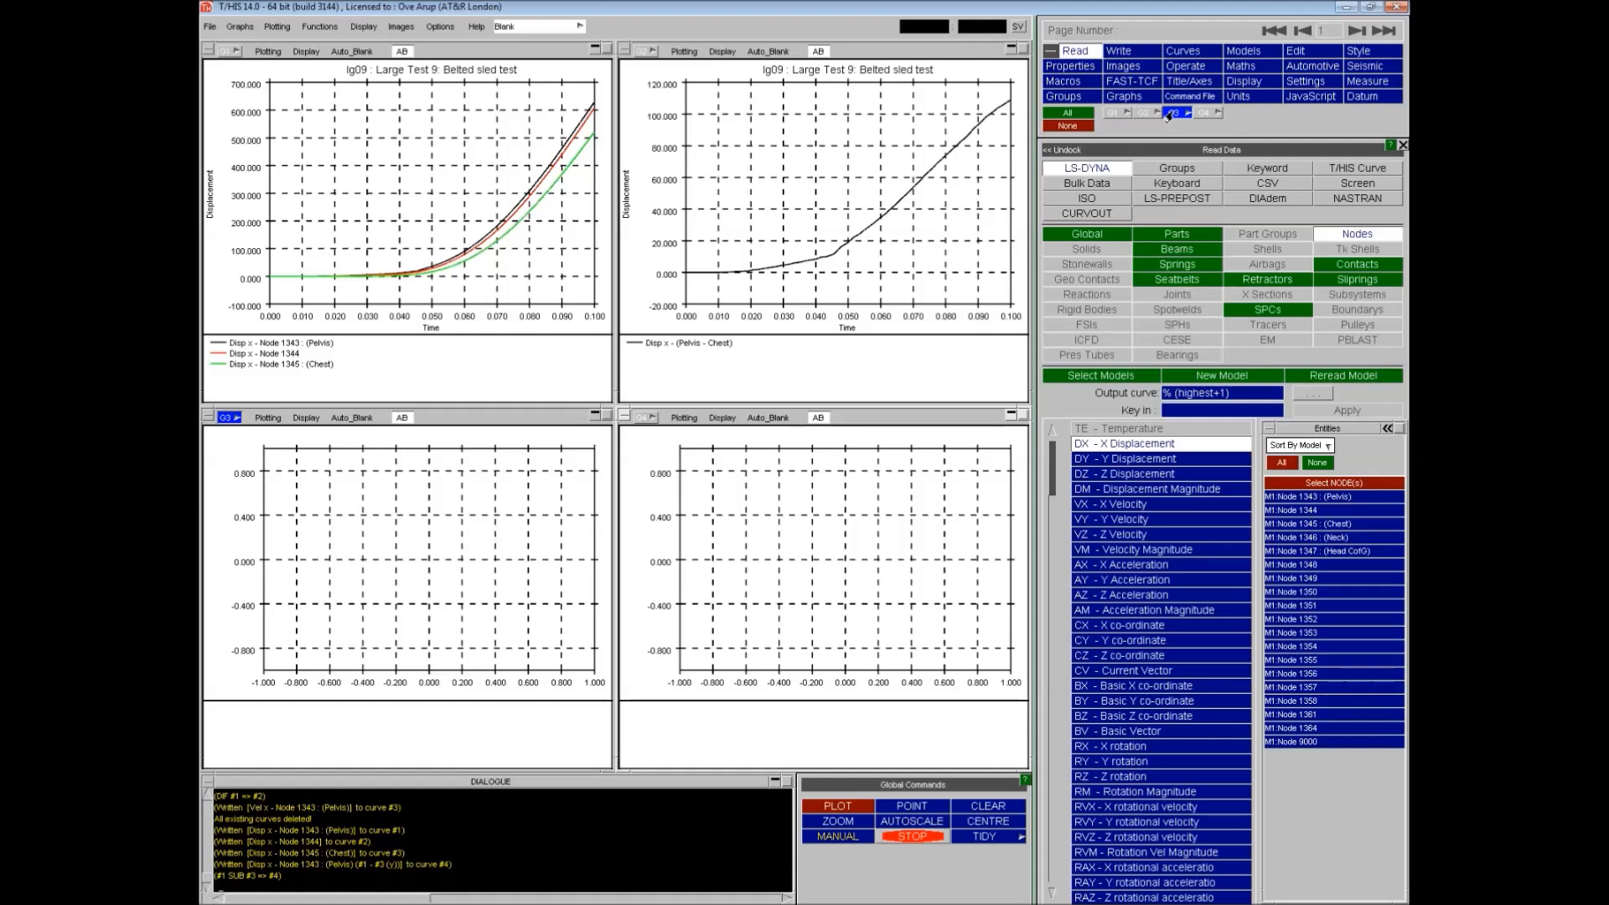
pyautogui.click(1121, 565)
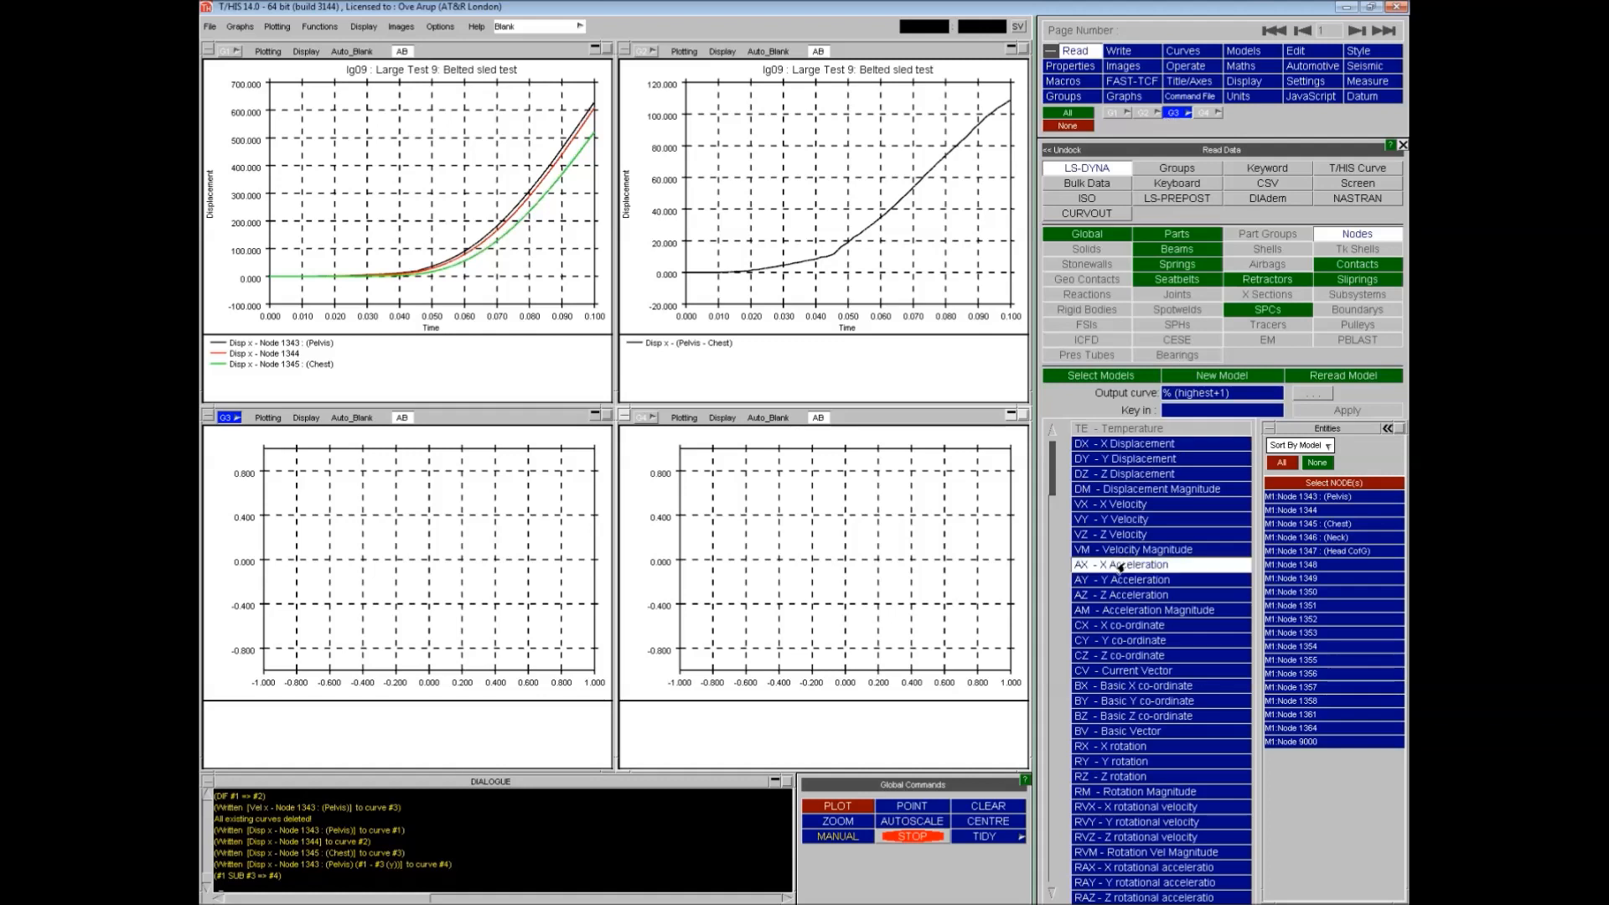
pyautogui.click(1328, 537)
pyautogui.click(1341, 411)
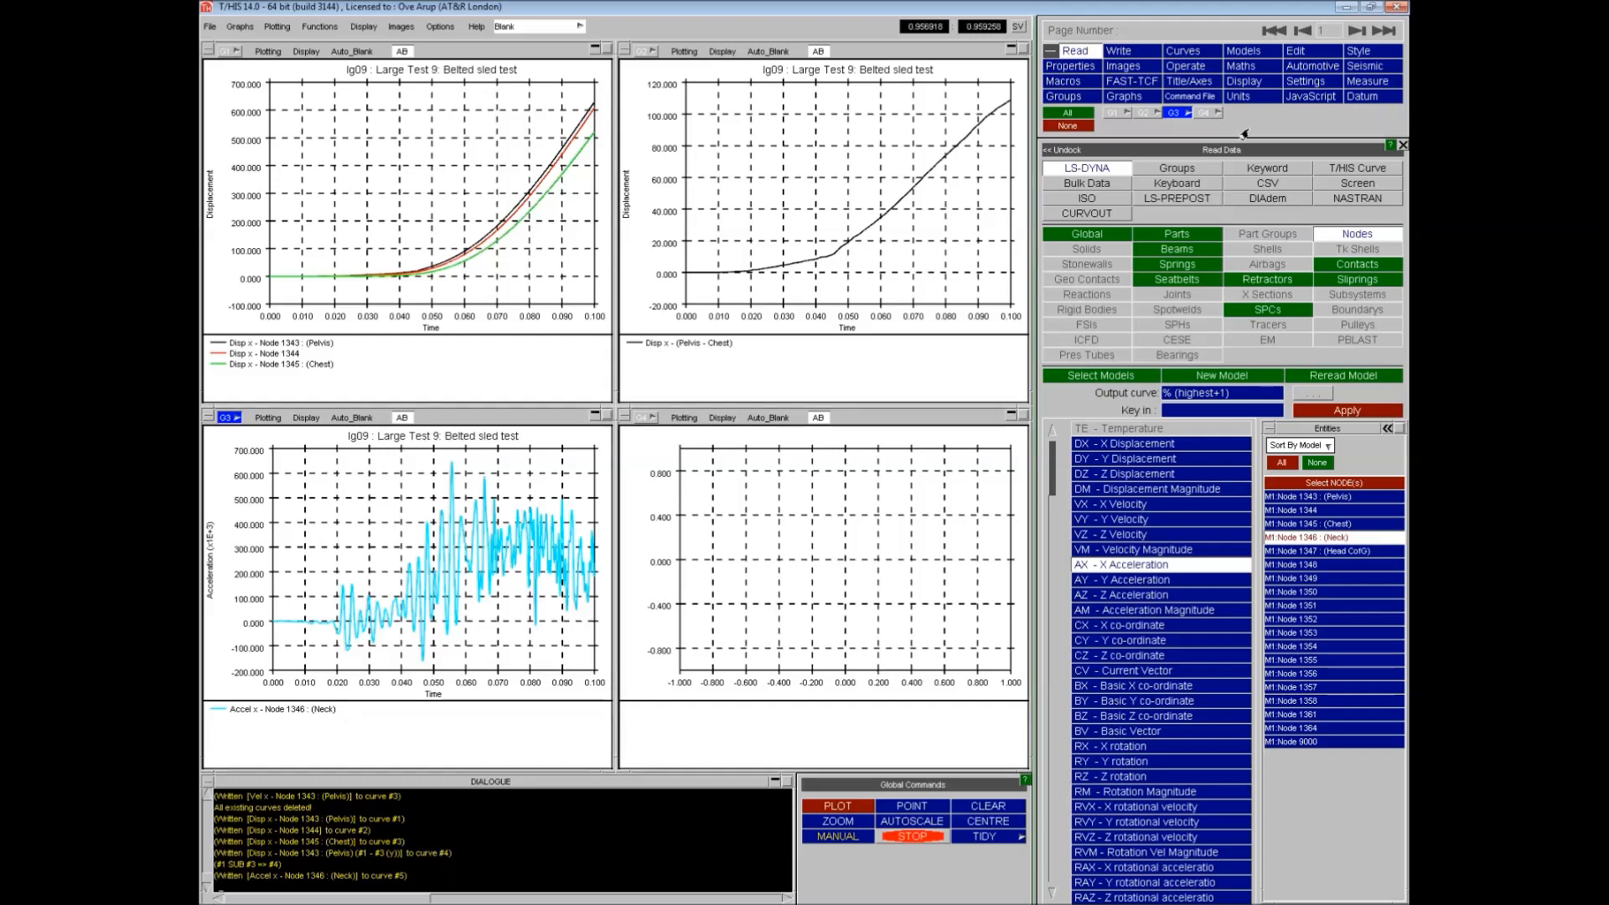
# - Apply a C180 filter to the neck acceleration curve (Accel x - Node 1346) with output sent to graph 4
pyautogui.click(1183, 67)
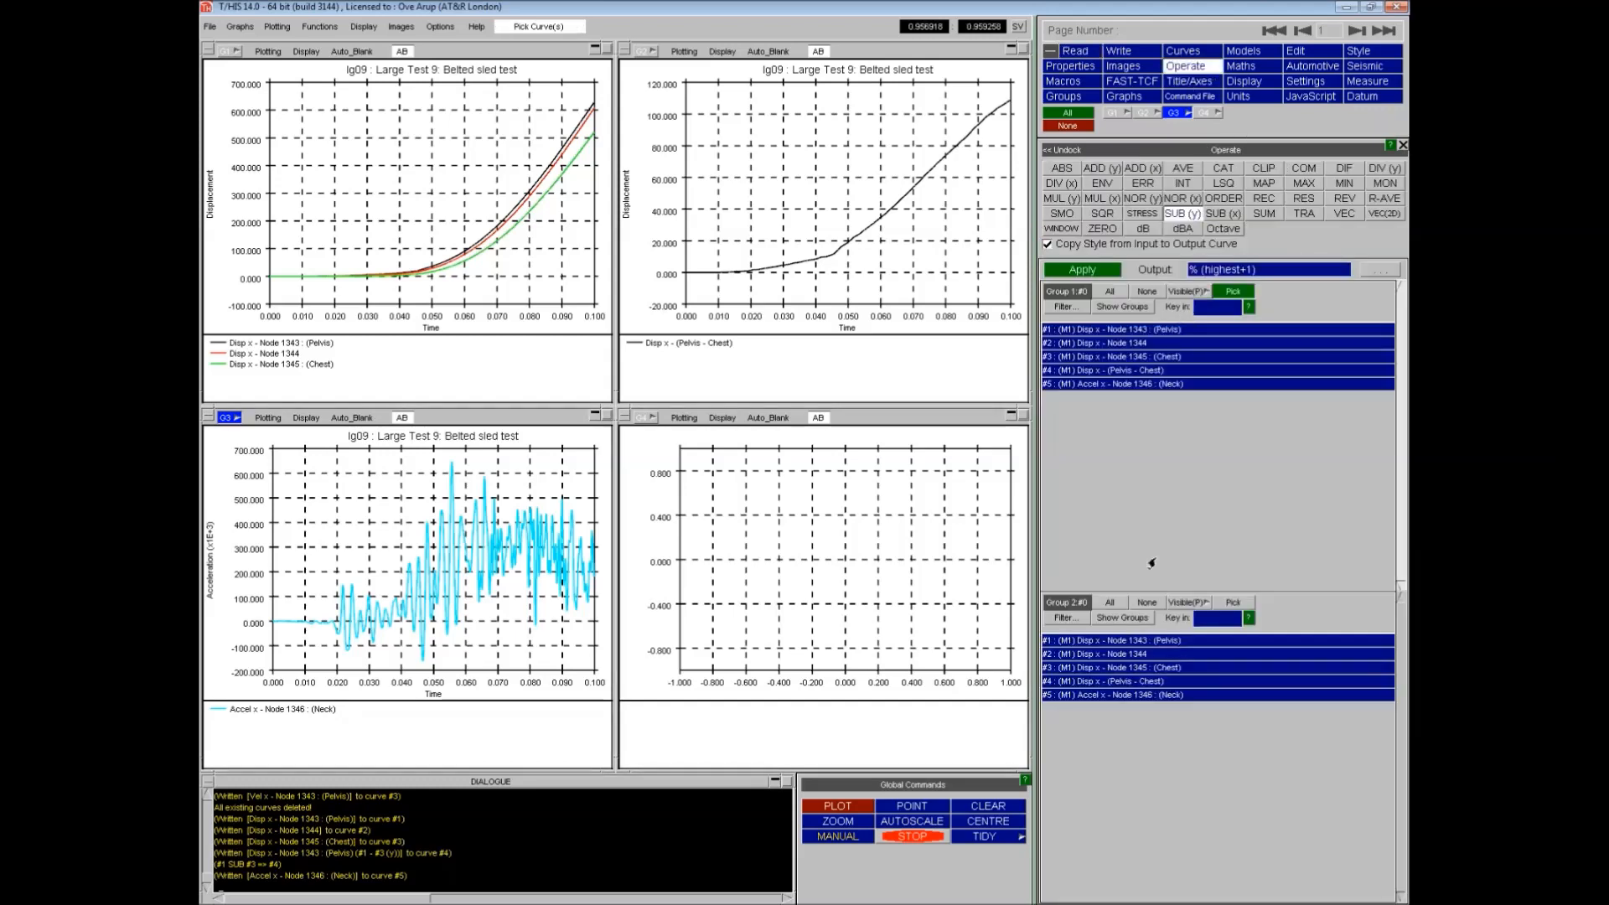
pyautogui.click(1201, 114)
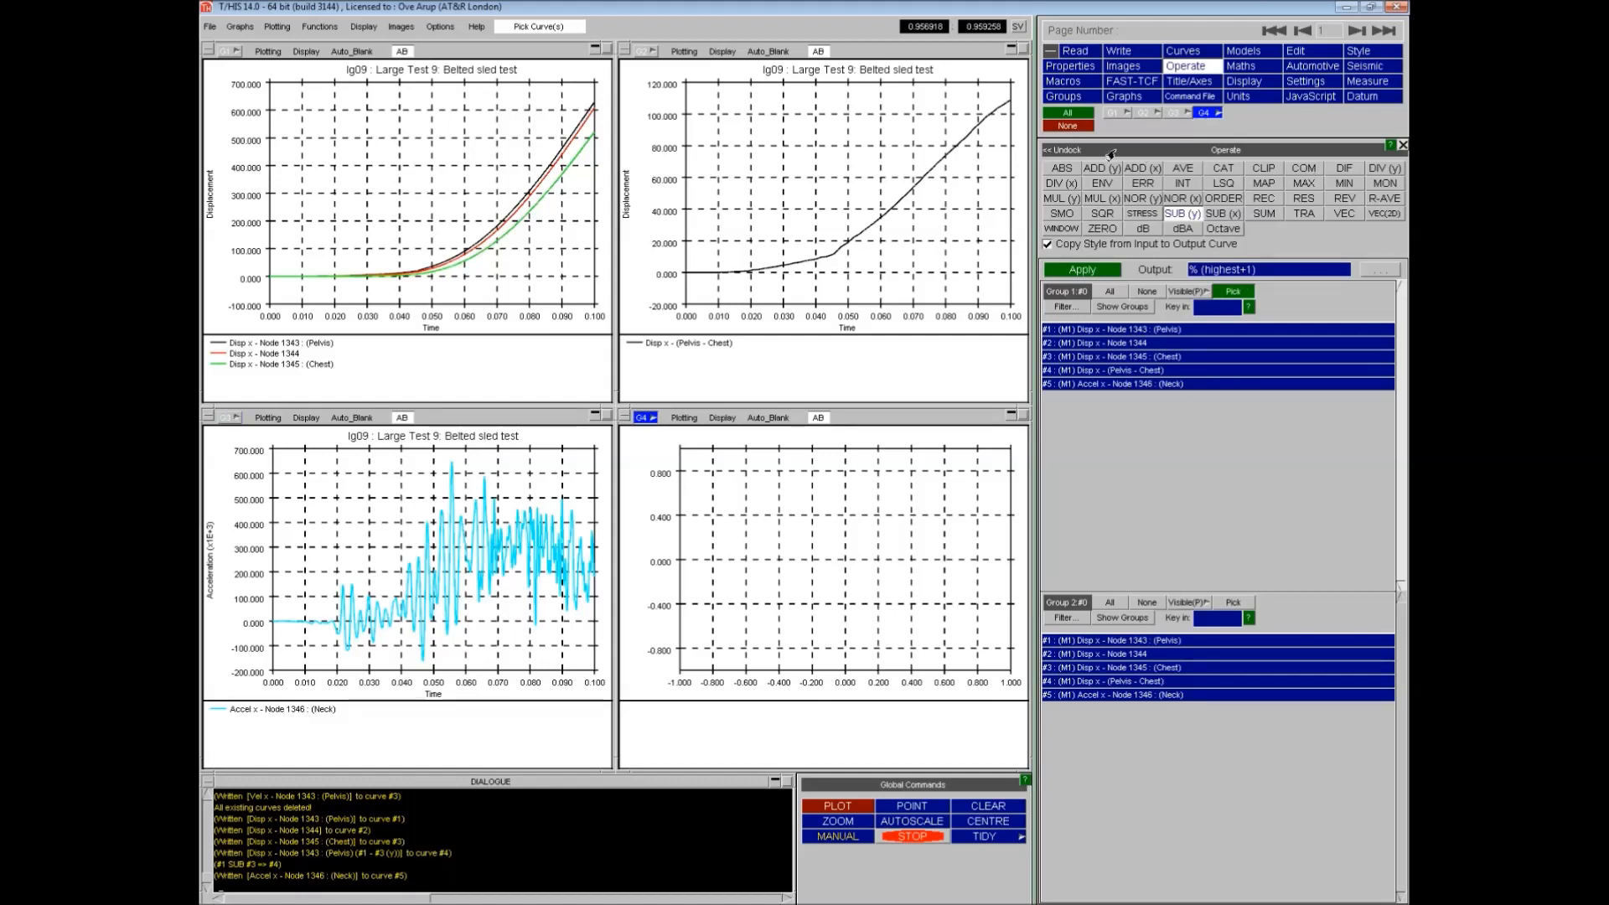
pyautogui.click(1297, 68)
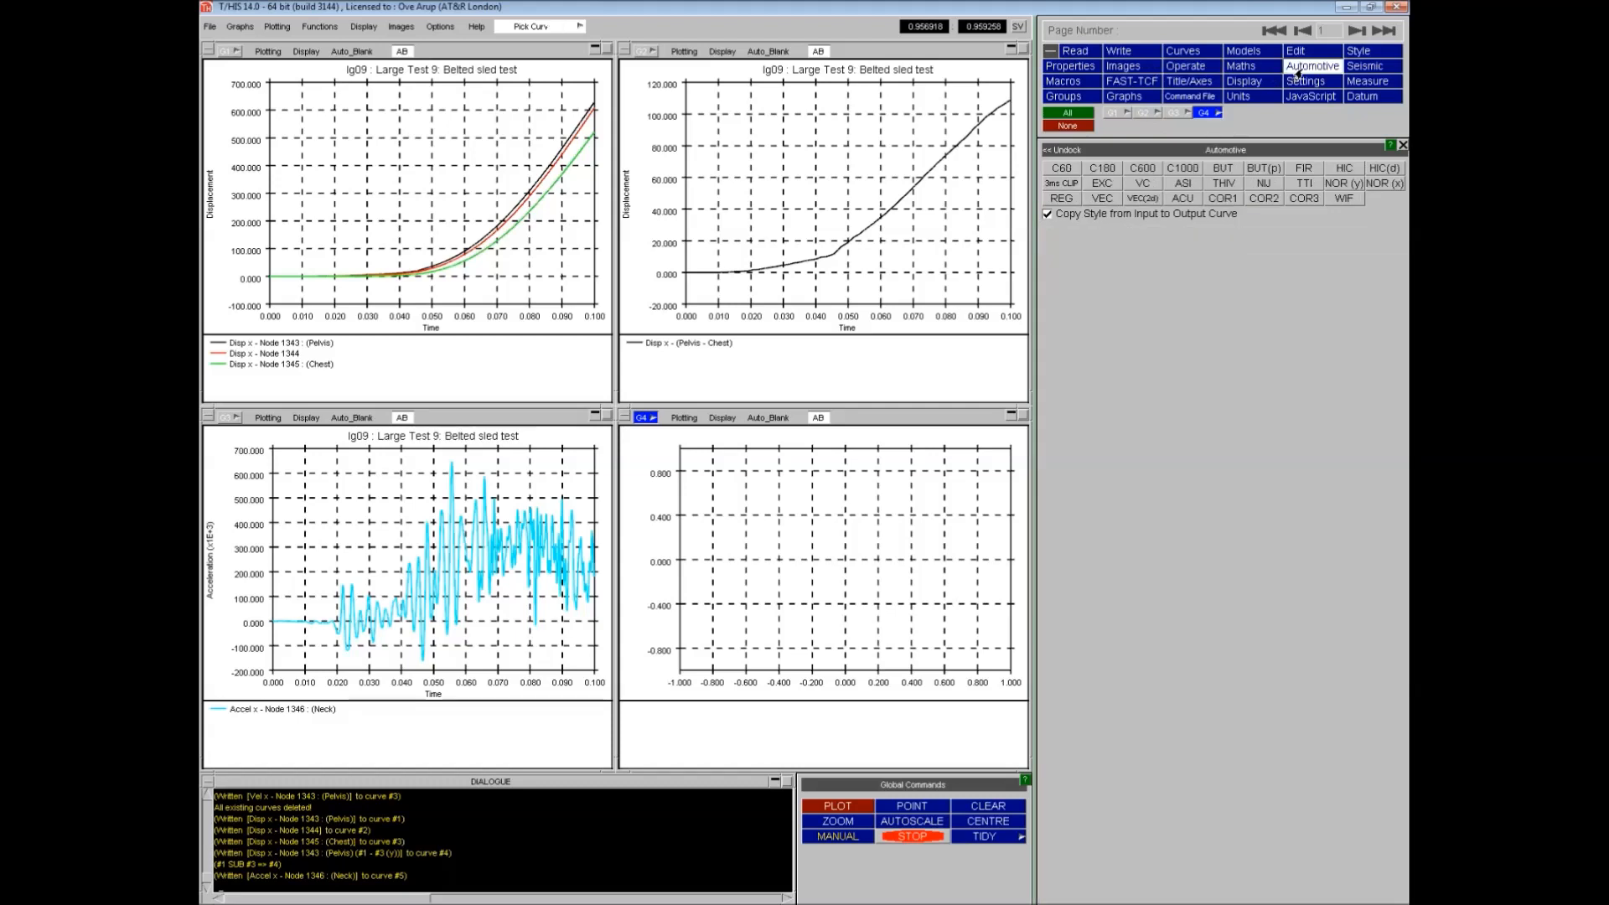
pyautogui.click(1102, 168)
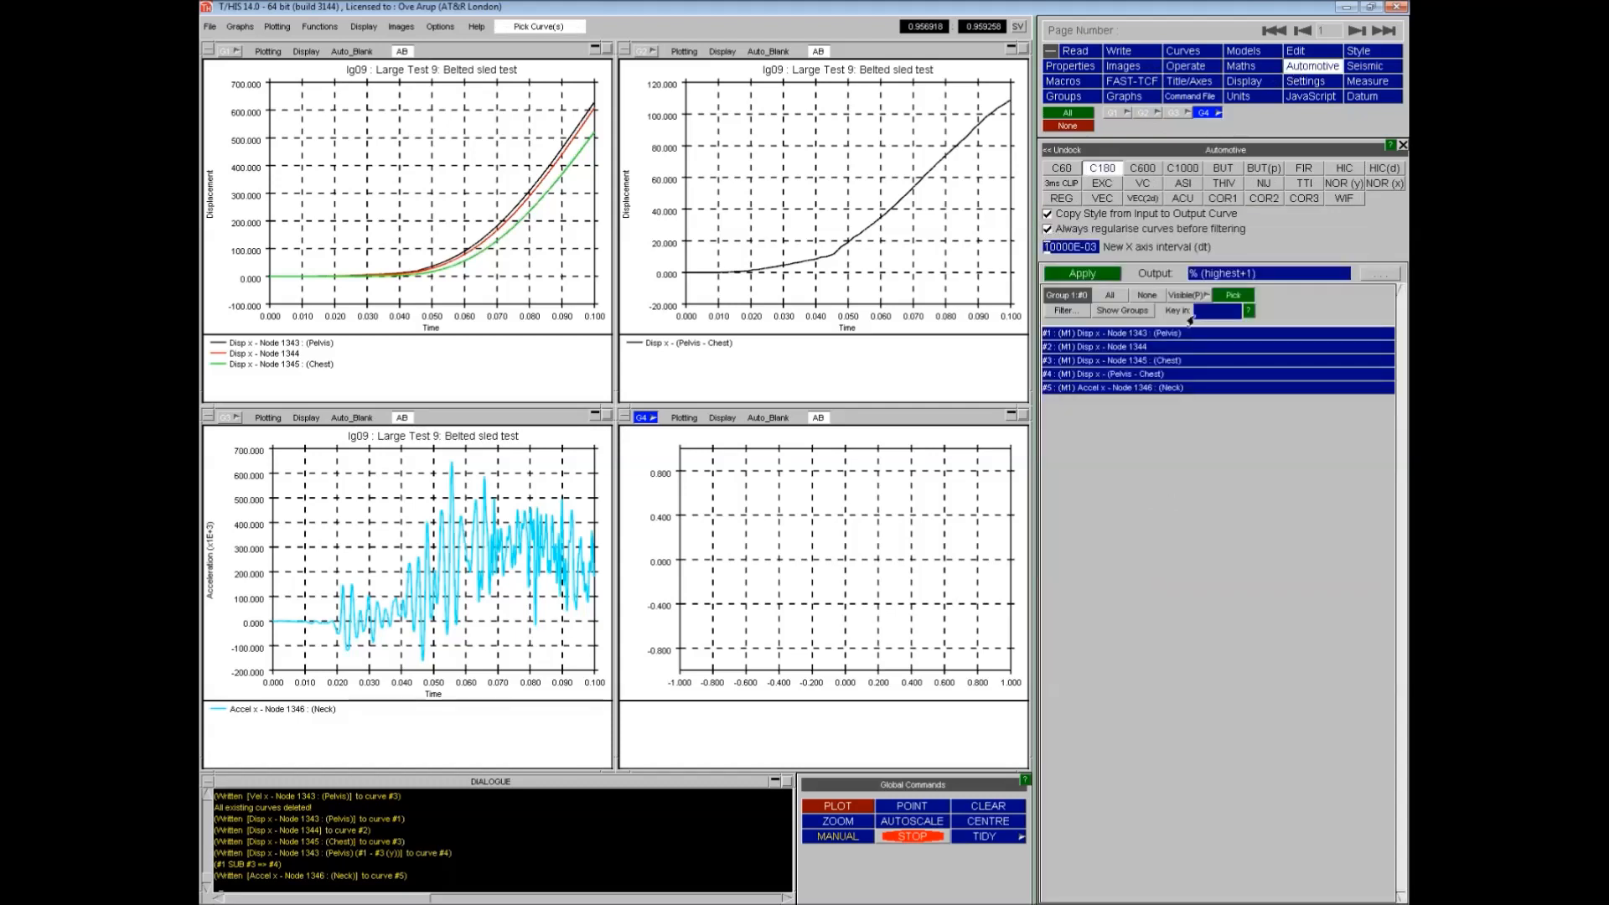
pyautogui.click(1165, 392)
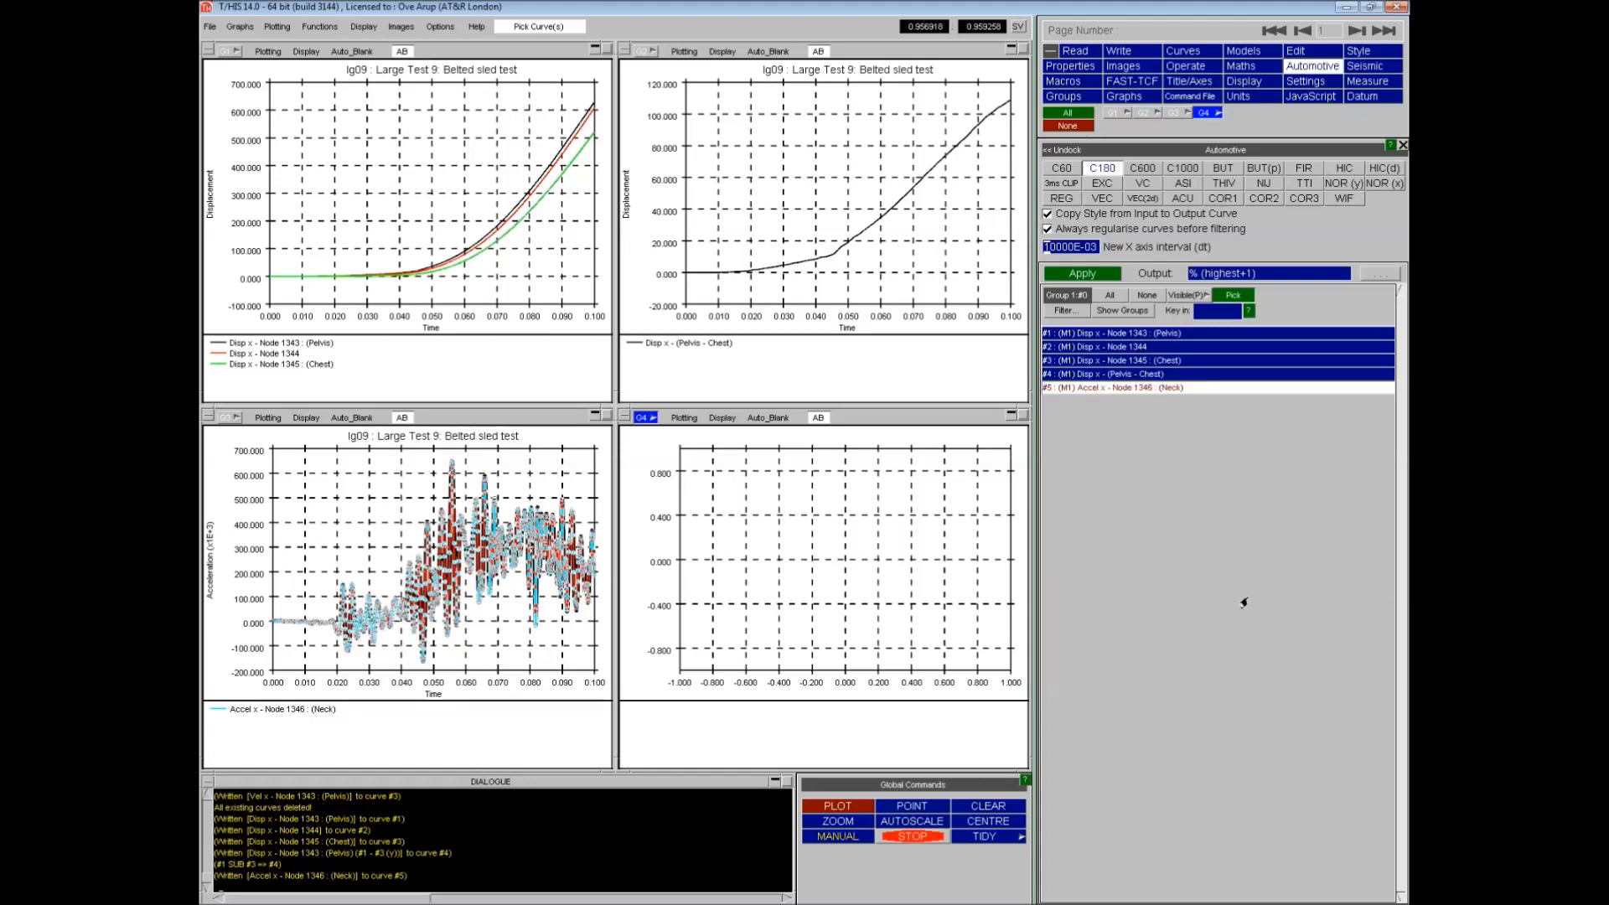
pyautogui.click(1087, 390)
pyautogui.click(1096, 389)
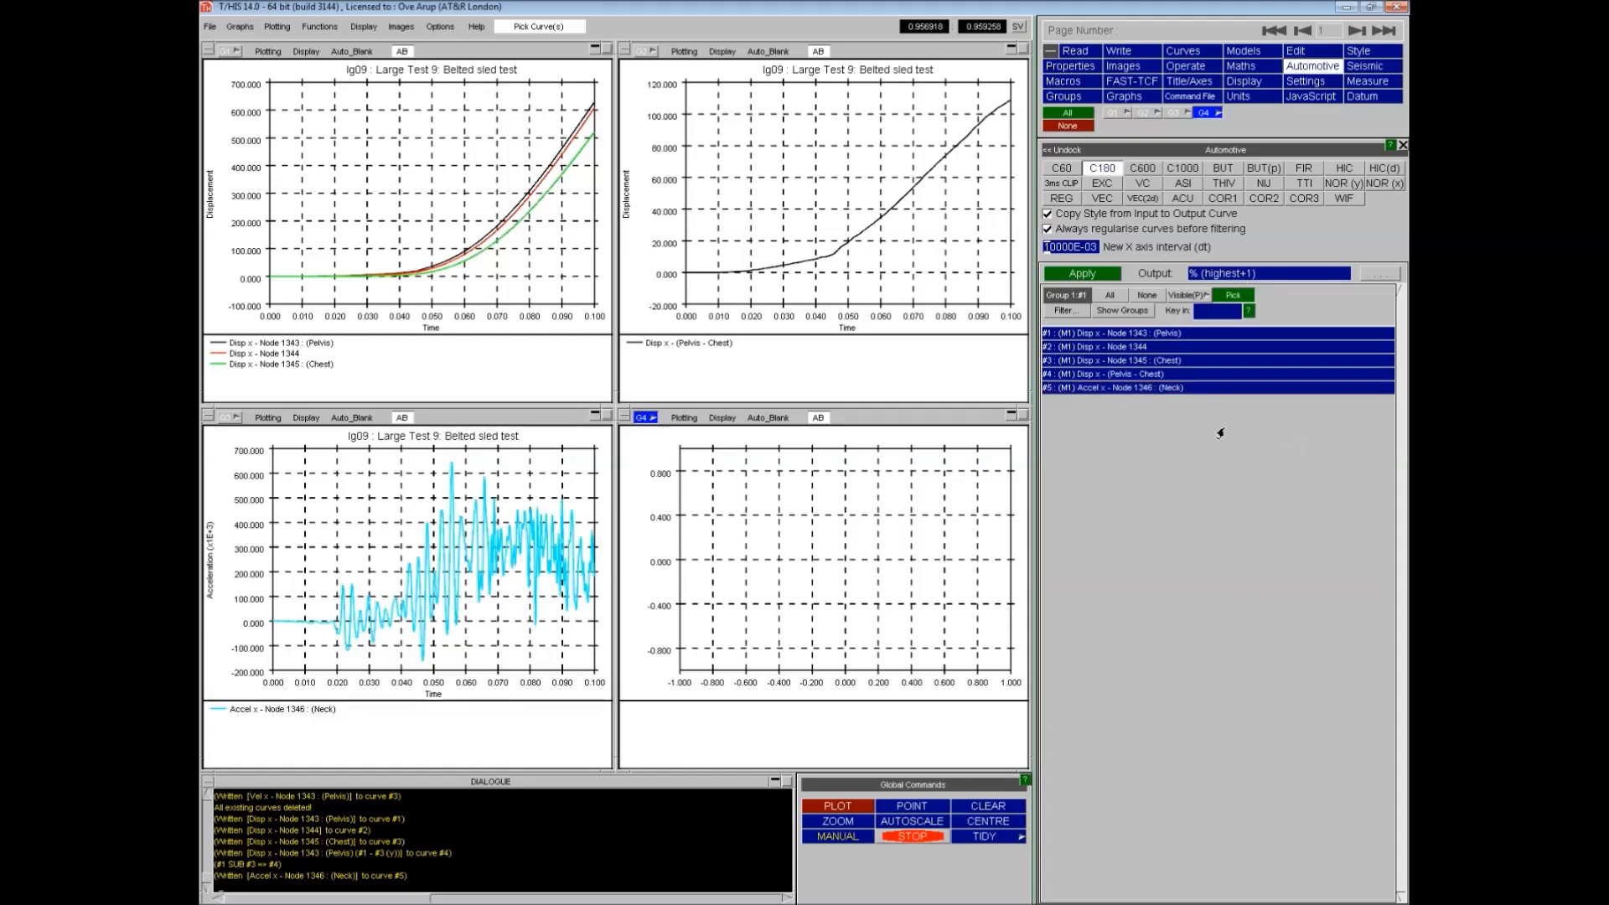
pyautogui.click(1097, 390)
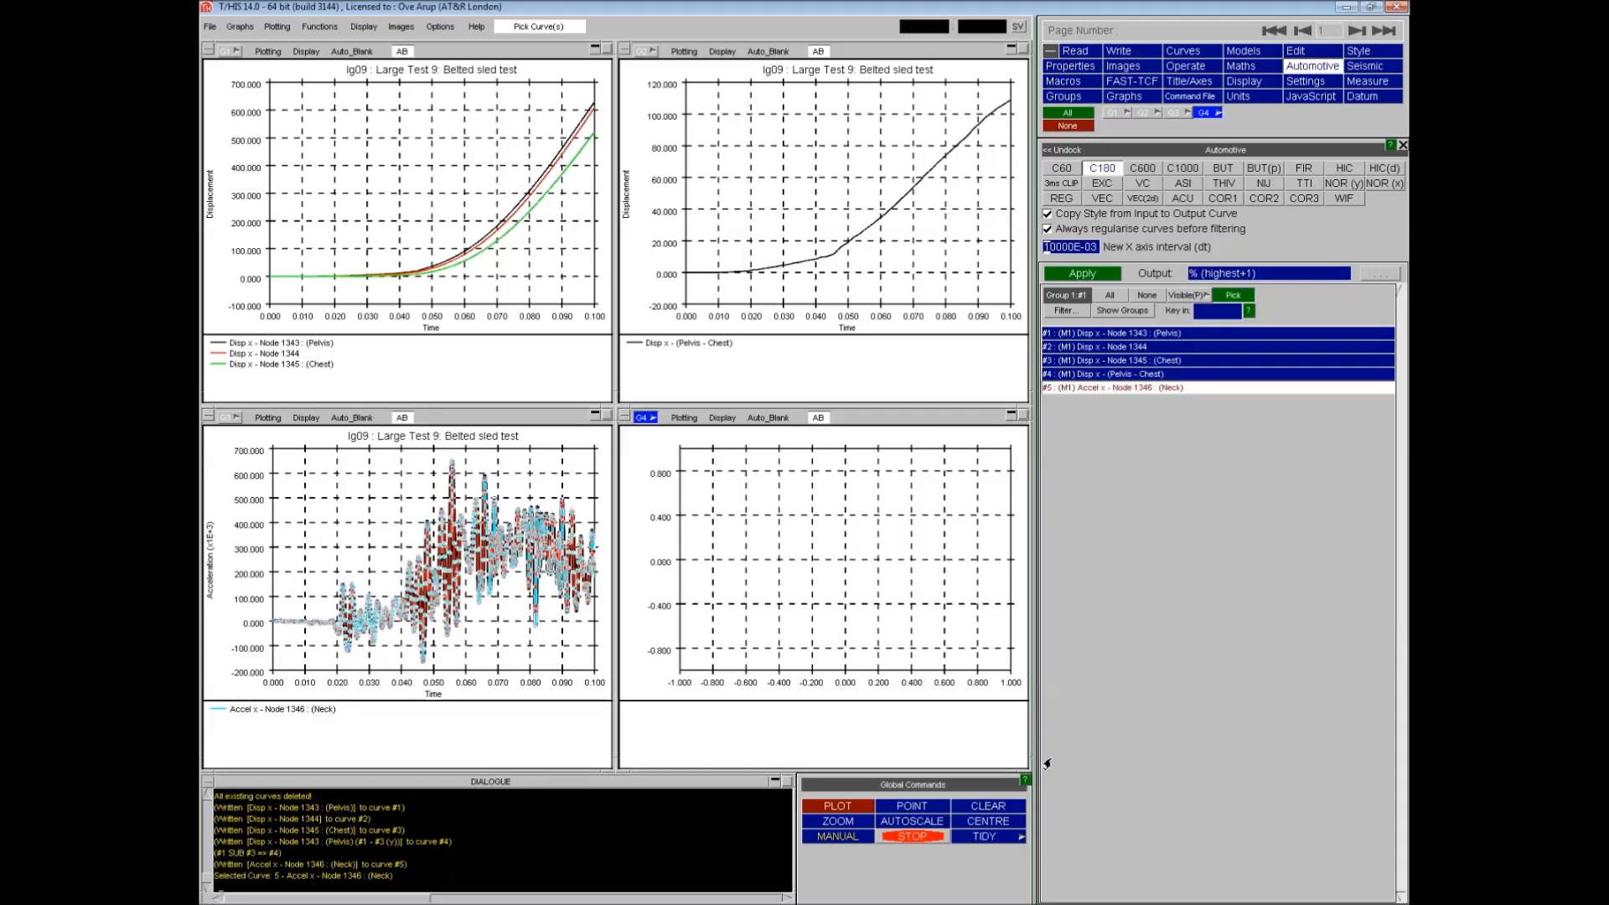
pyautogui.click(1067, 274)
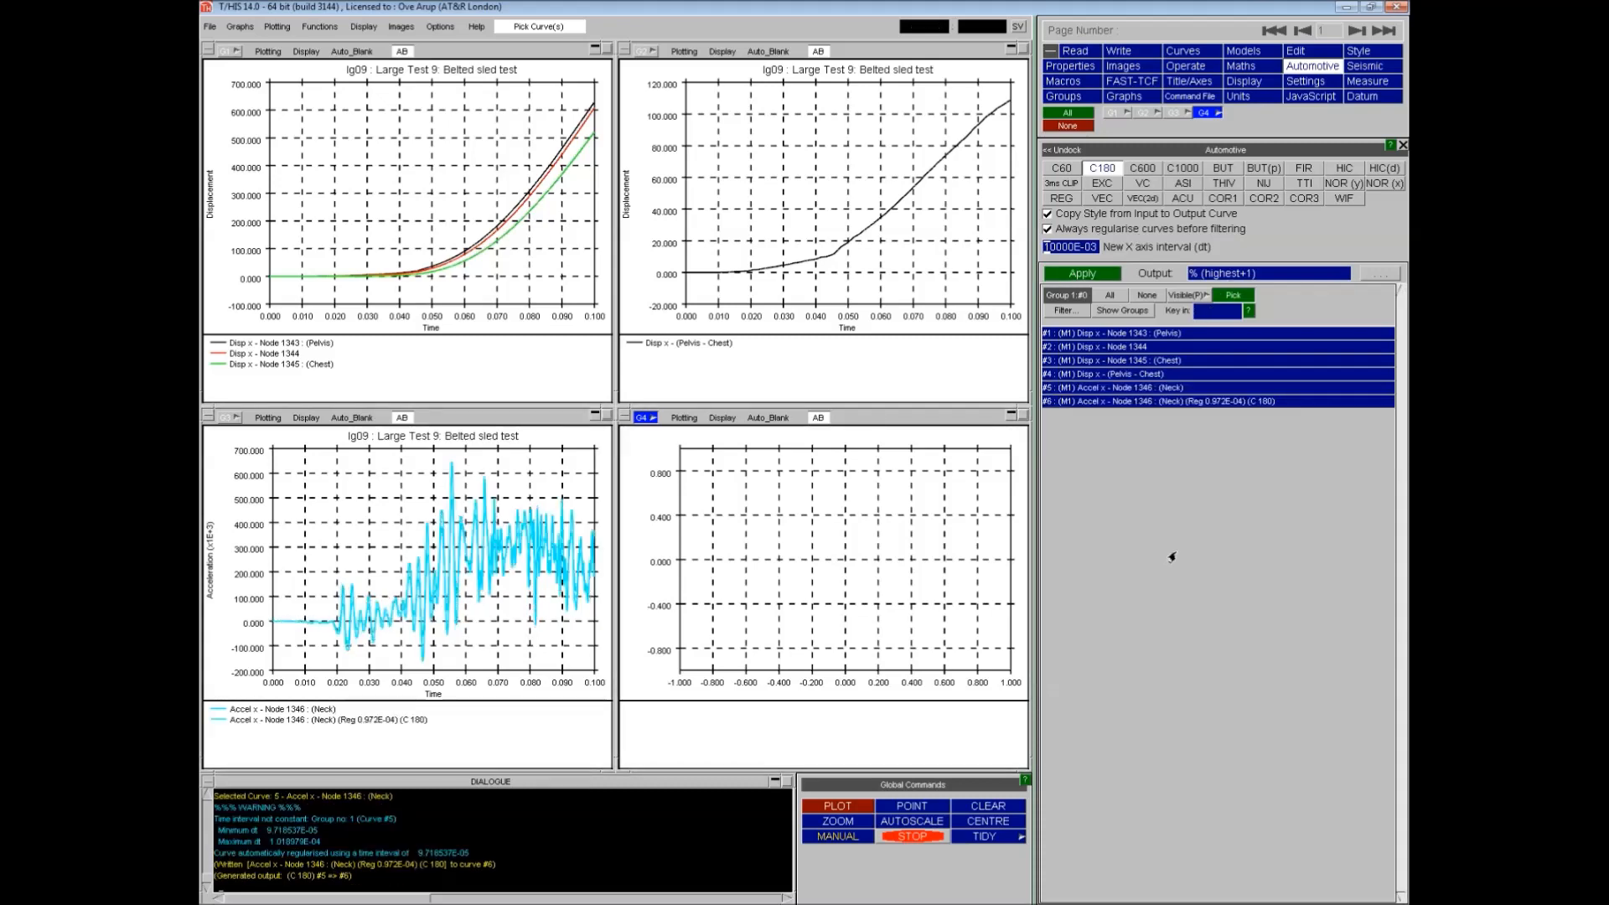
# - Add the neck acceleration curve 5 to graph 4 and replot
pyautogui.click(1190, 52)
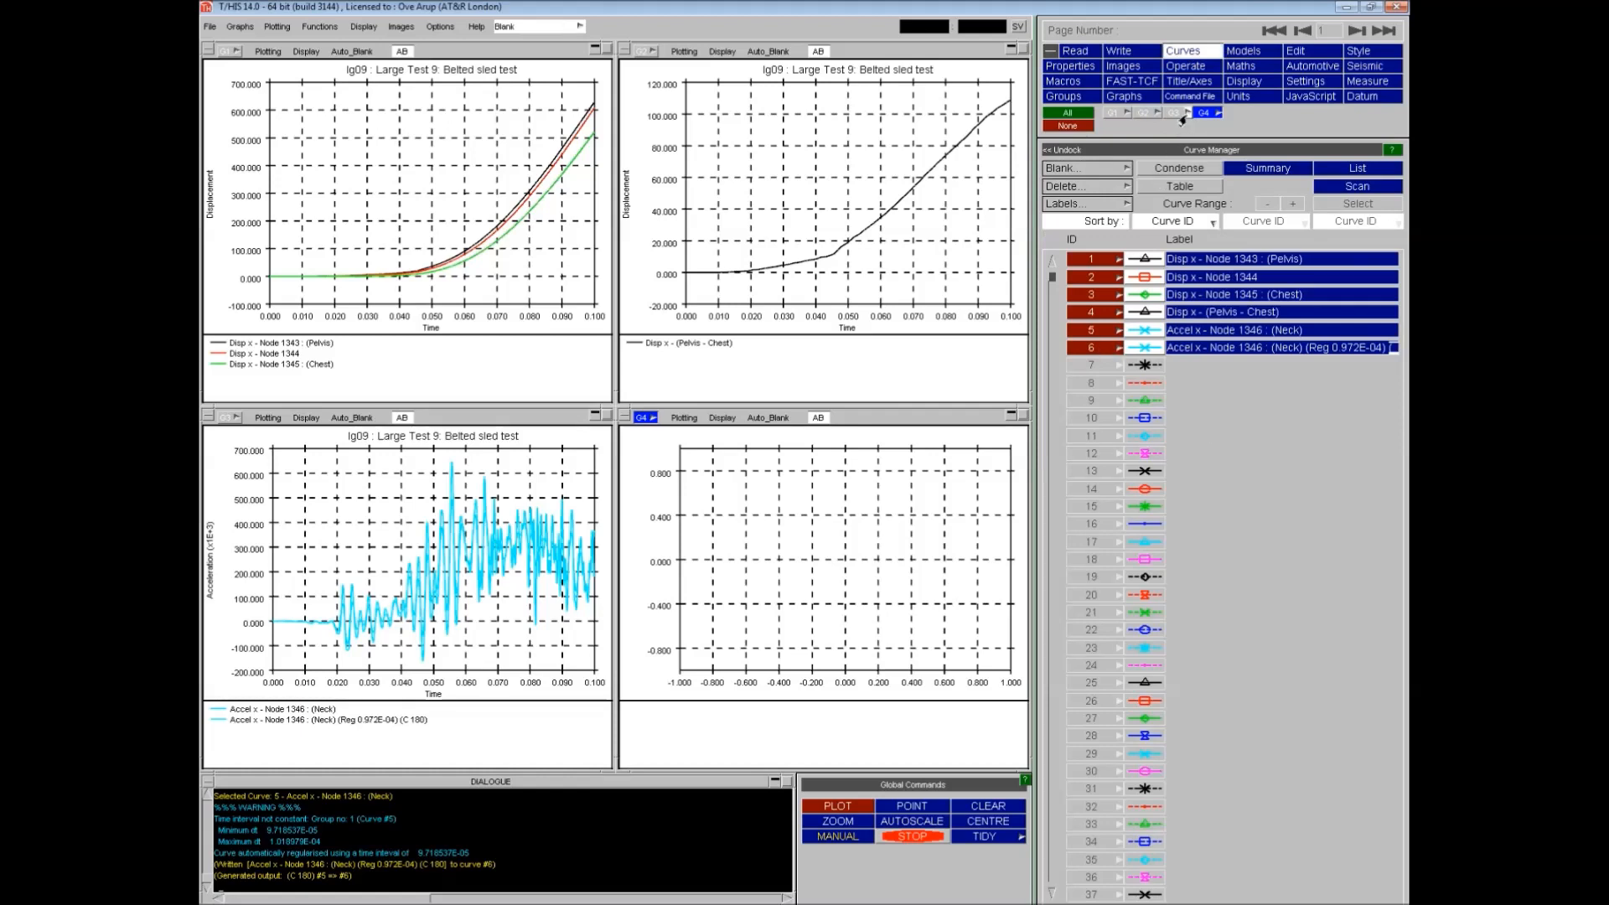
pyautogui.click(1087, 332)
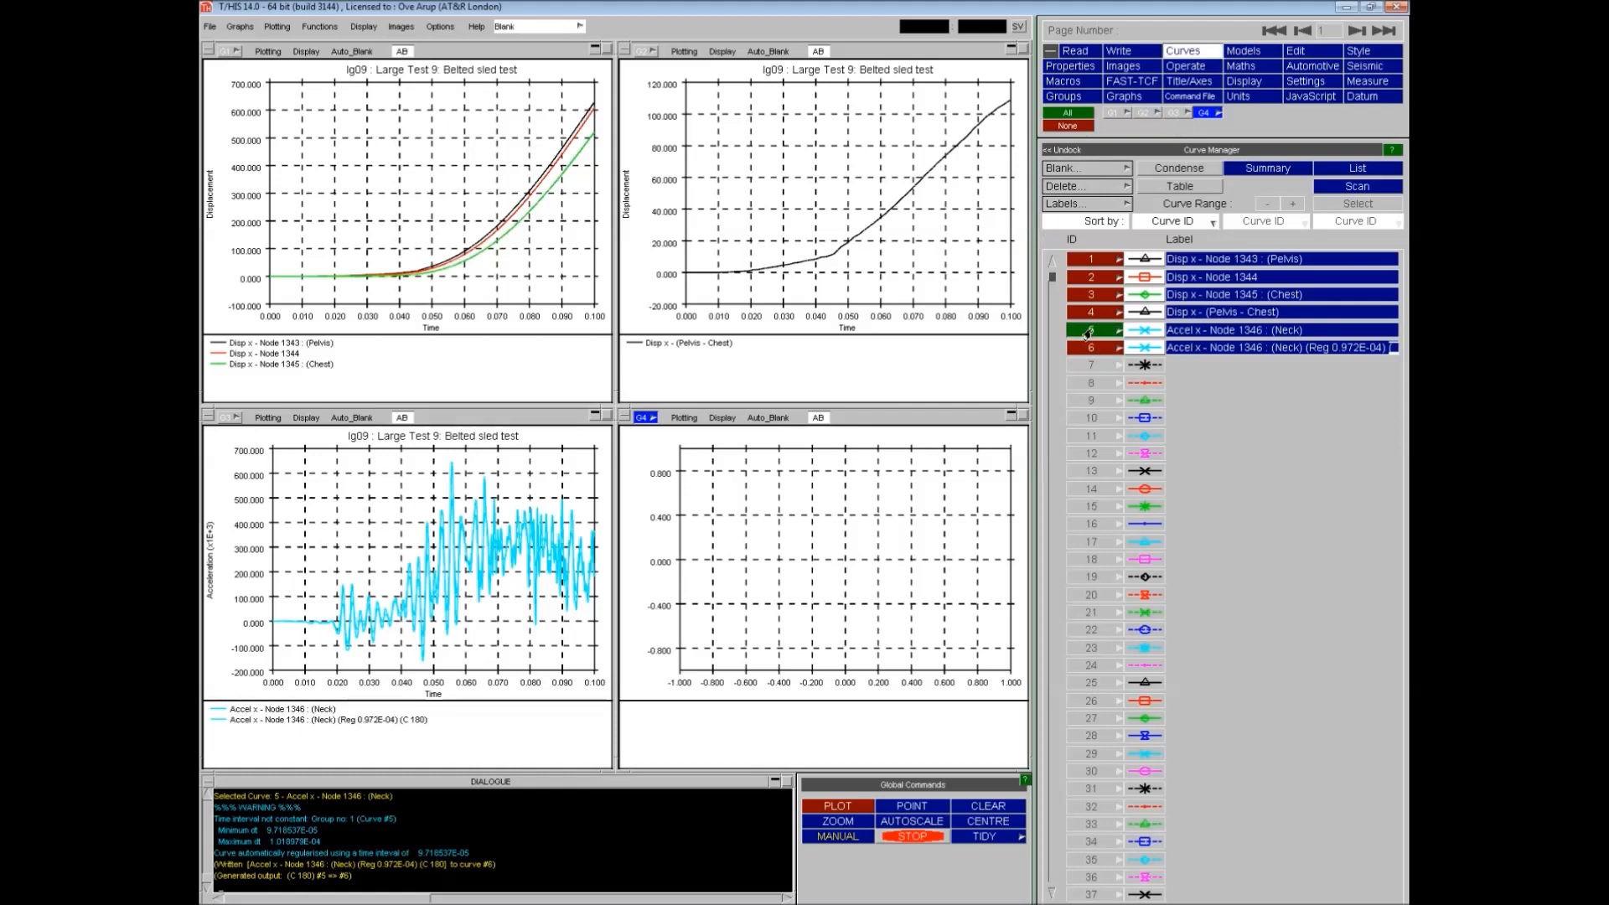
pyautogui.click(838, 809)
# - Change the filtered curve 6's line colour to red
pyautogui.click(1090, 348)
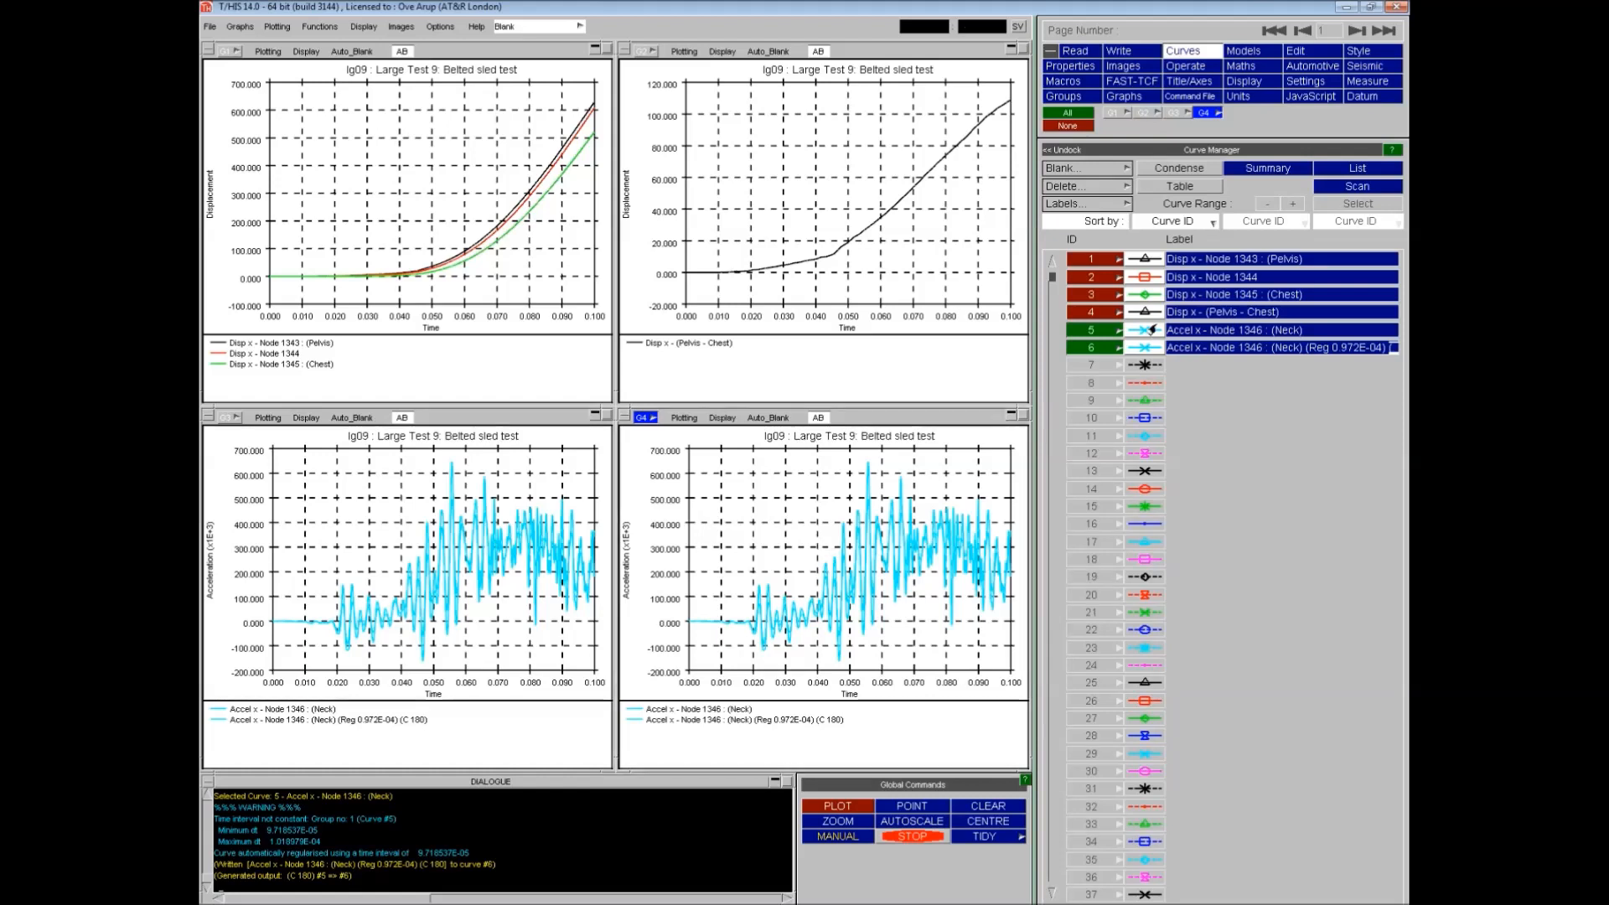
pyautogui.click(1142, 352)
pyautogui.click(1109, 186)
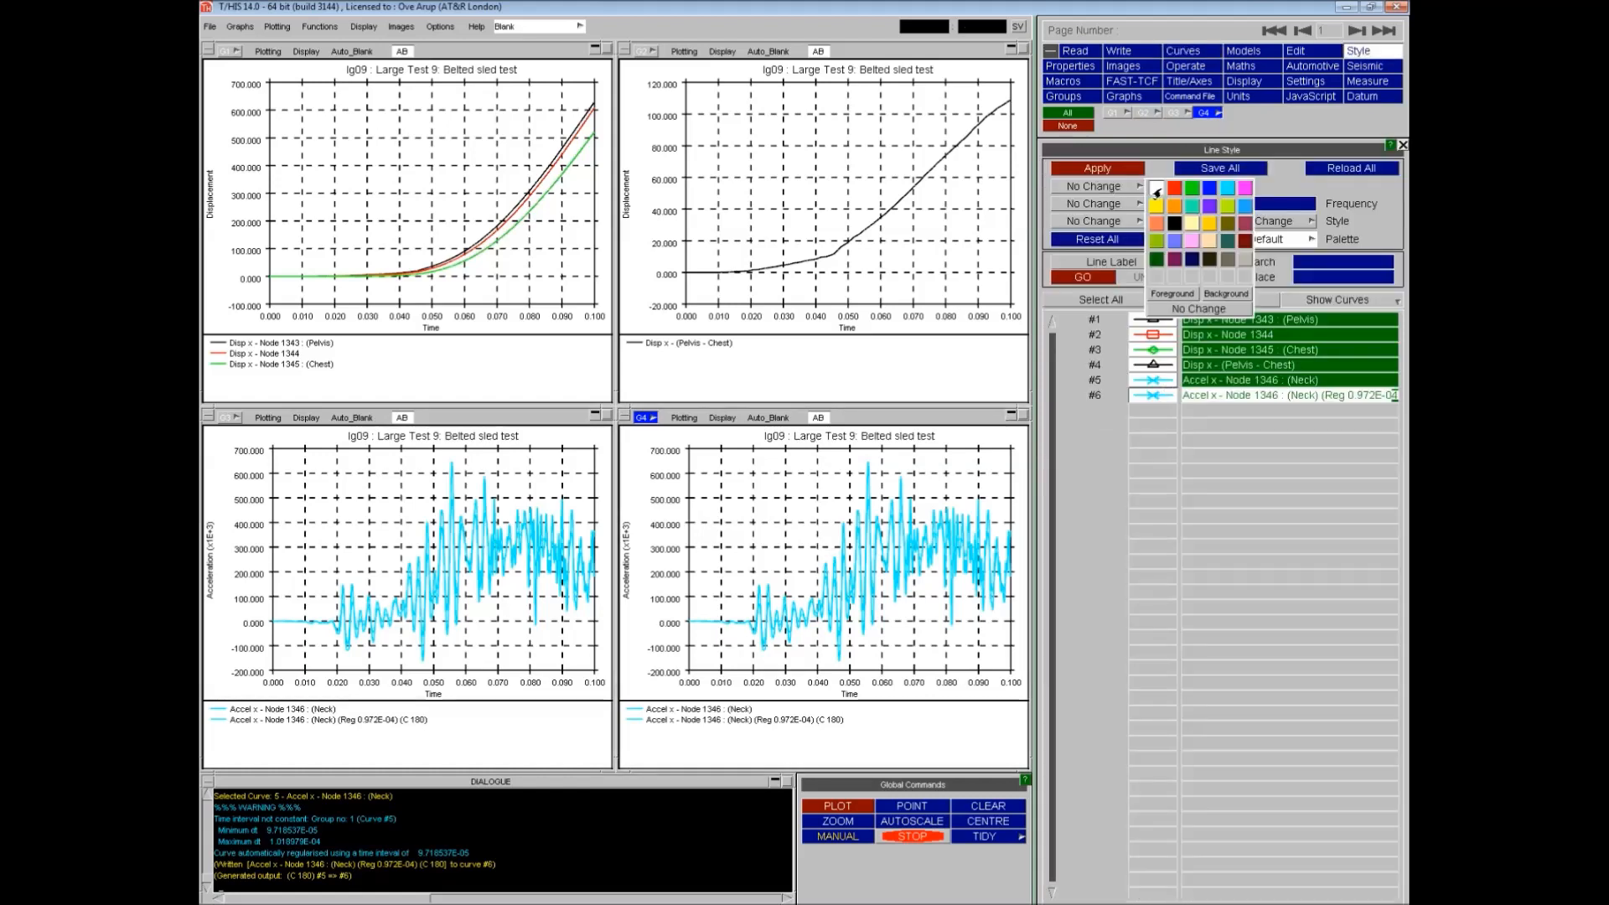
pyautogui.click(1156, 204)
pyautogui.click(1098, 169)
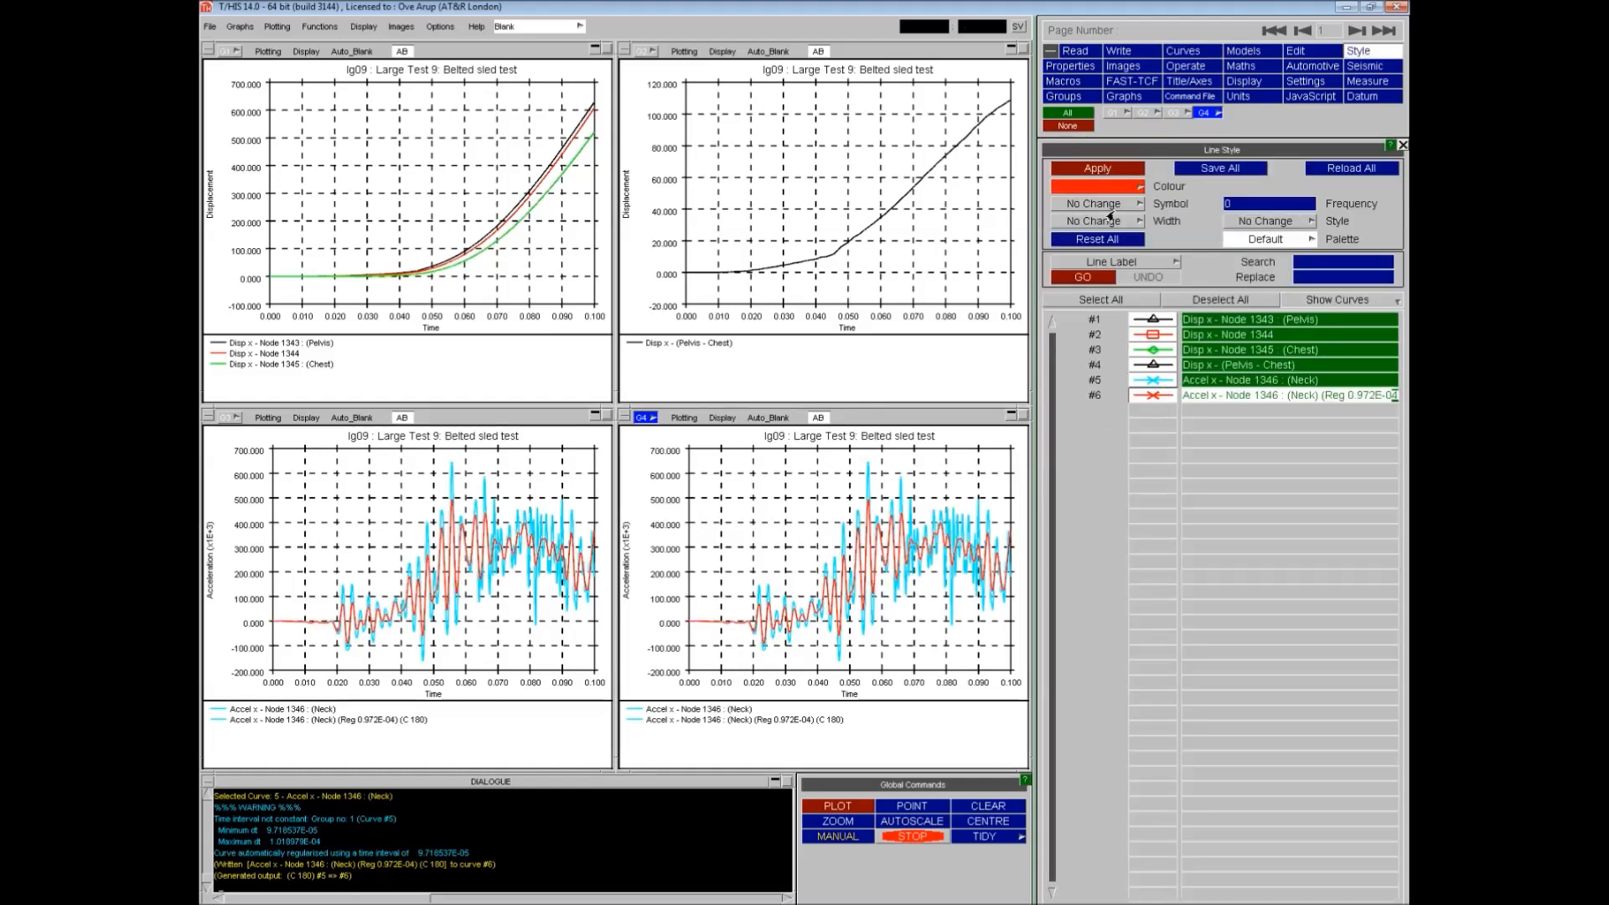
pyautogui.click(1403, 146)
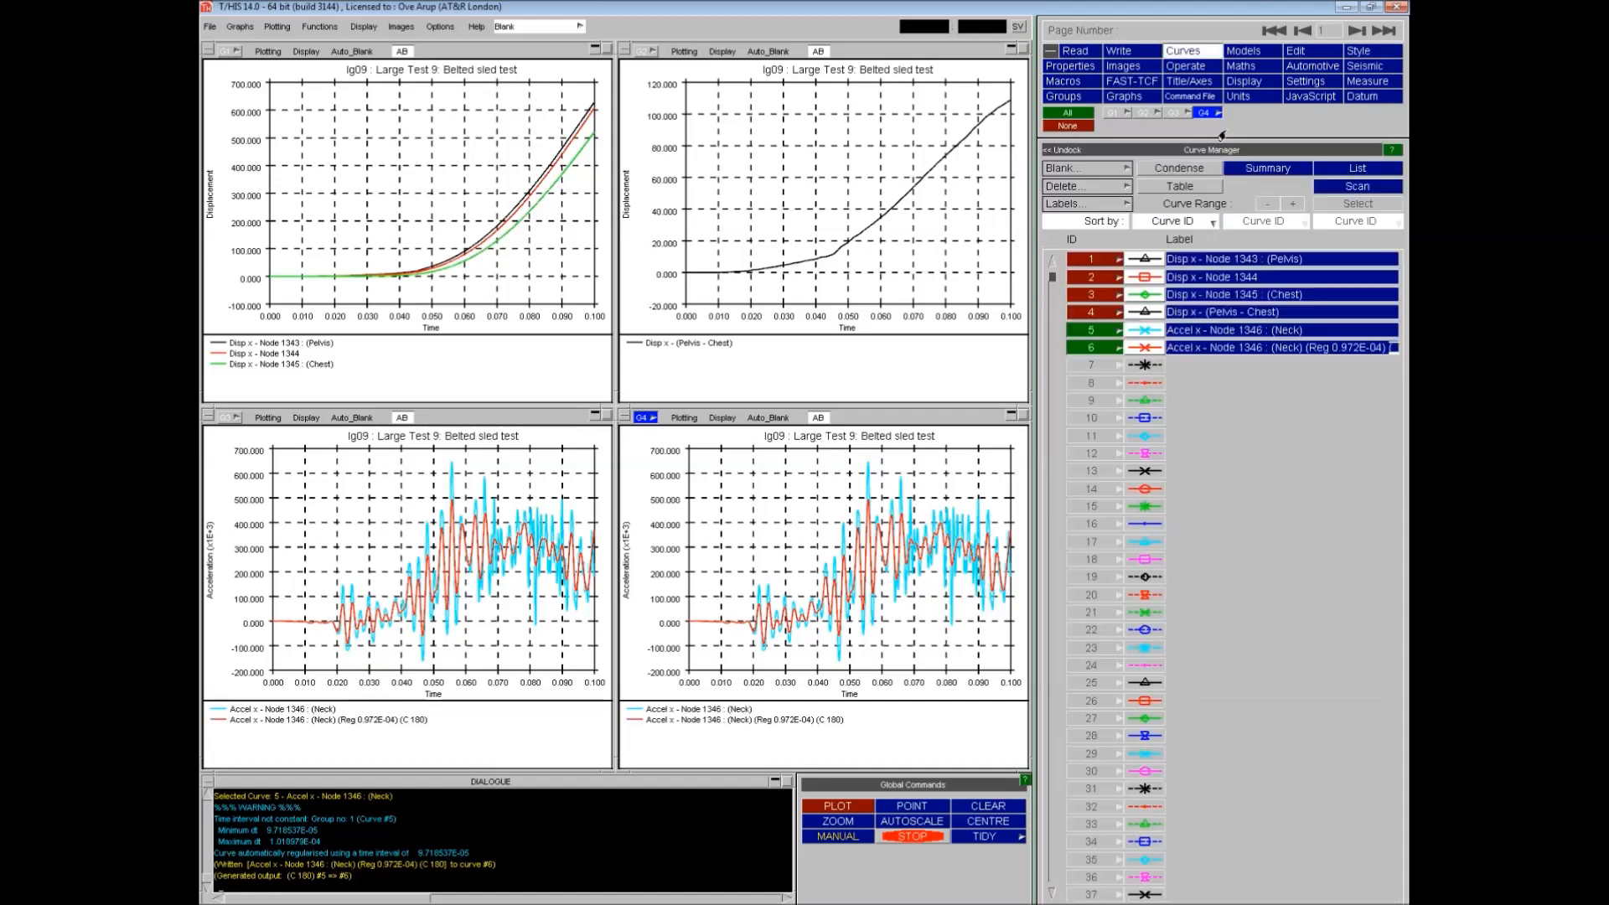
# - Remove the filtered curve 6 from graph 3 so it appears only in graph 4, and replot
pyautogui.click(1176, 113)
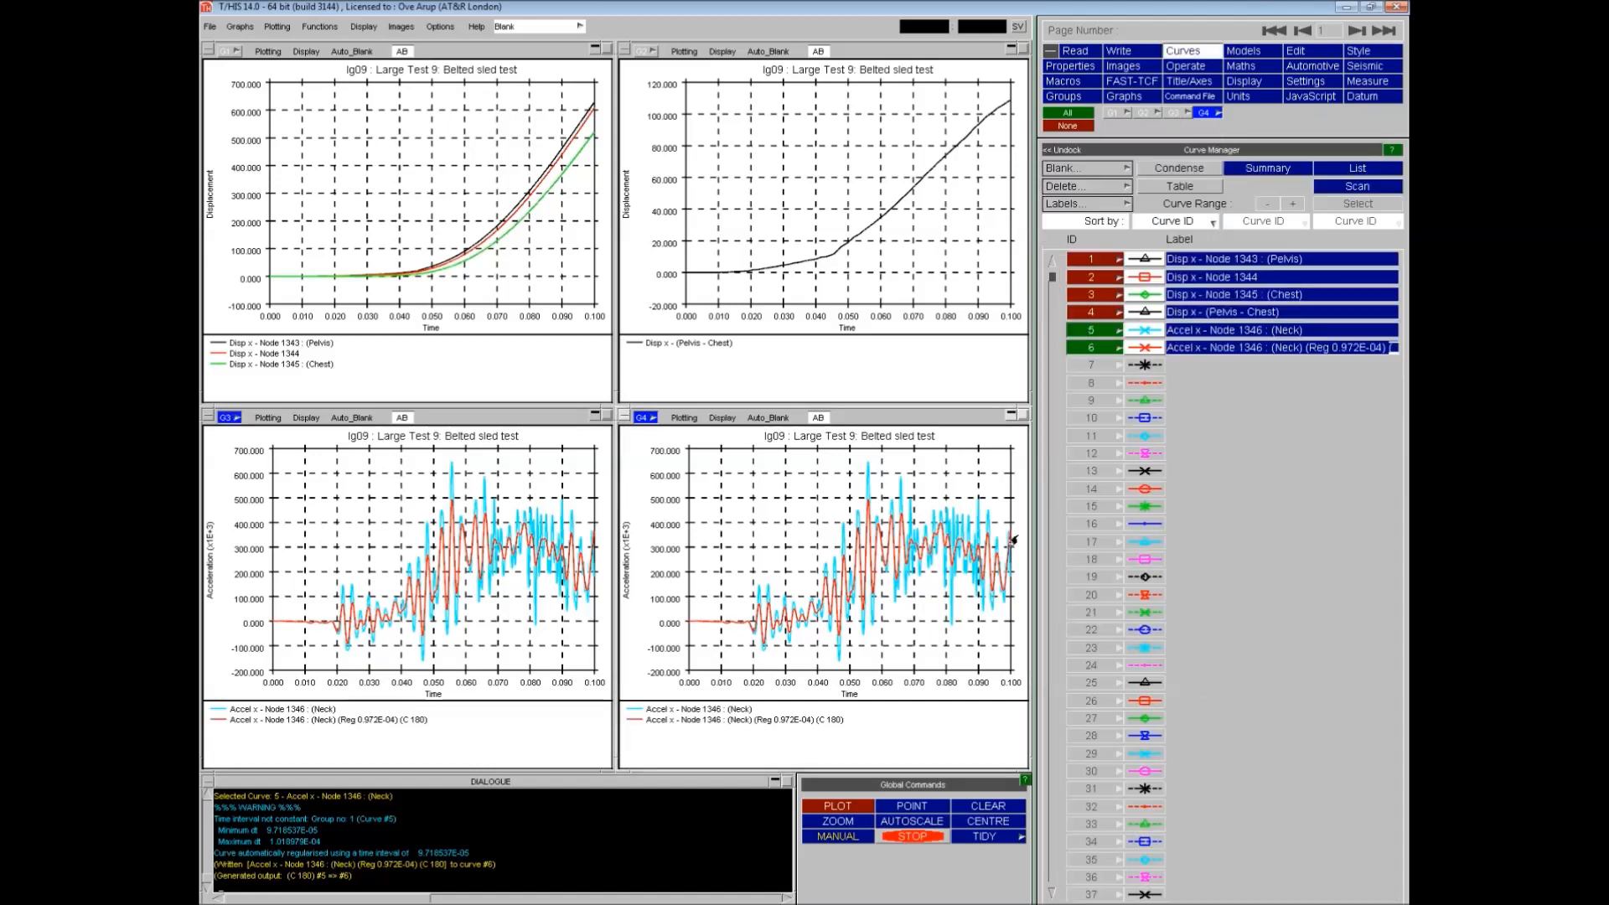
pyautogui.click(1093, 347)
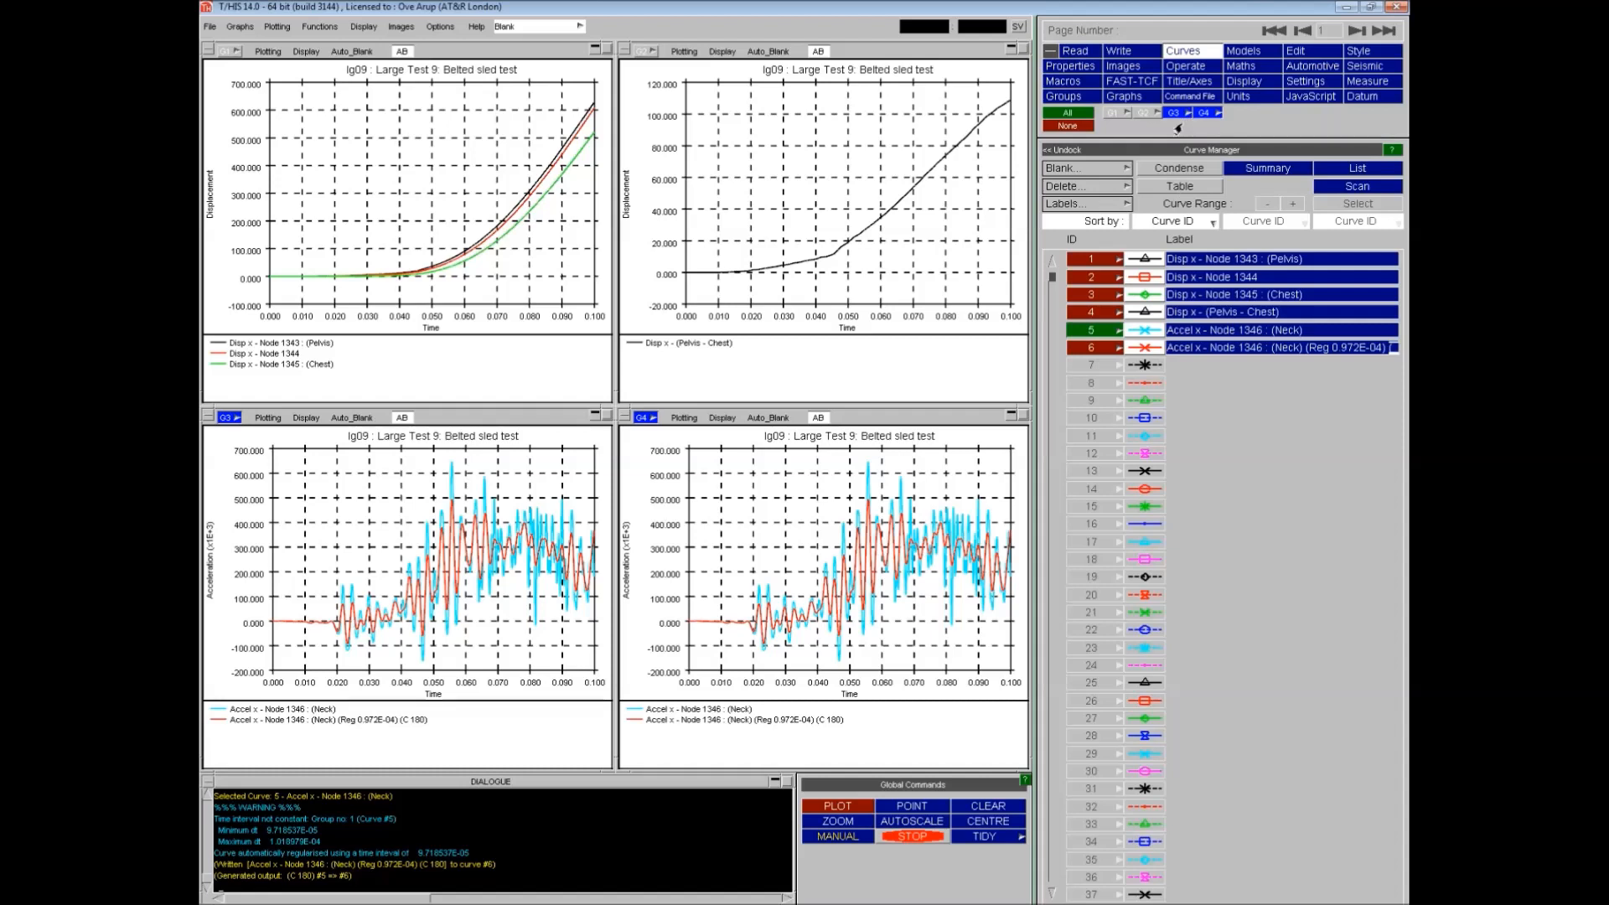
pyautogui.click(1204, 112)
pyautogui.click(836, 806)
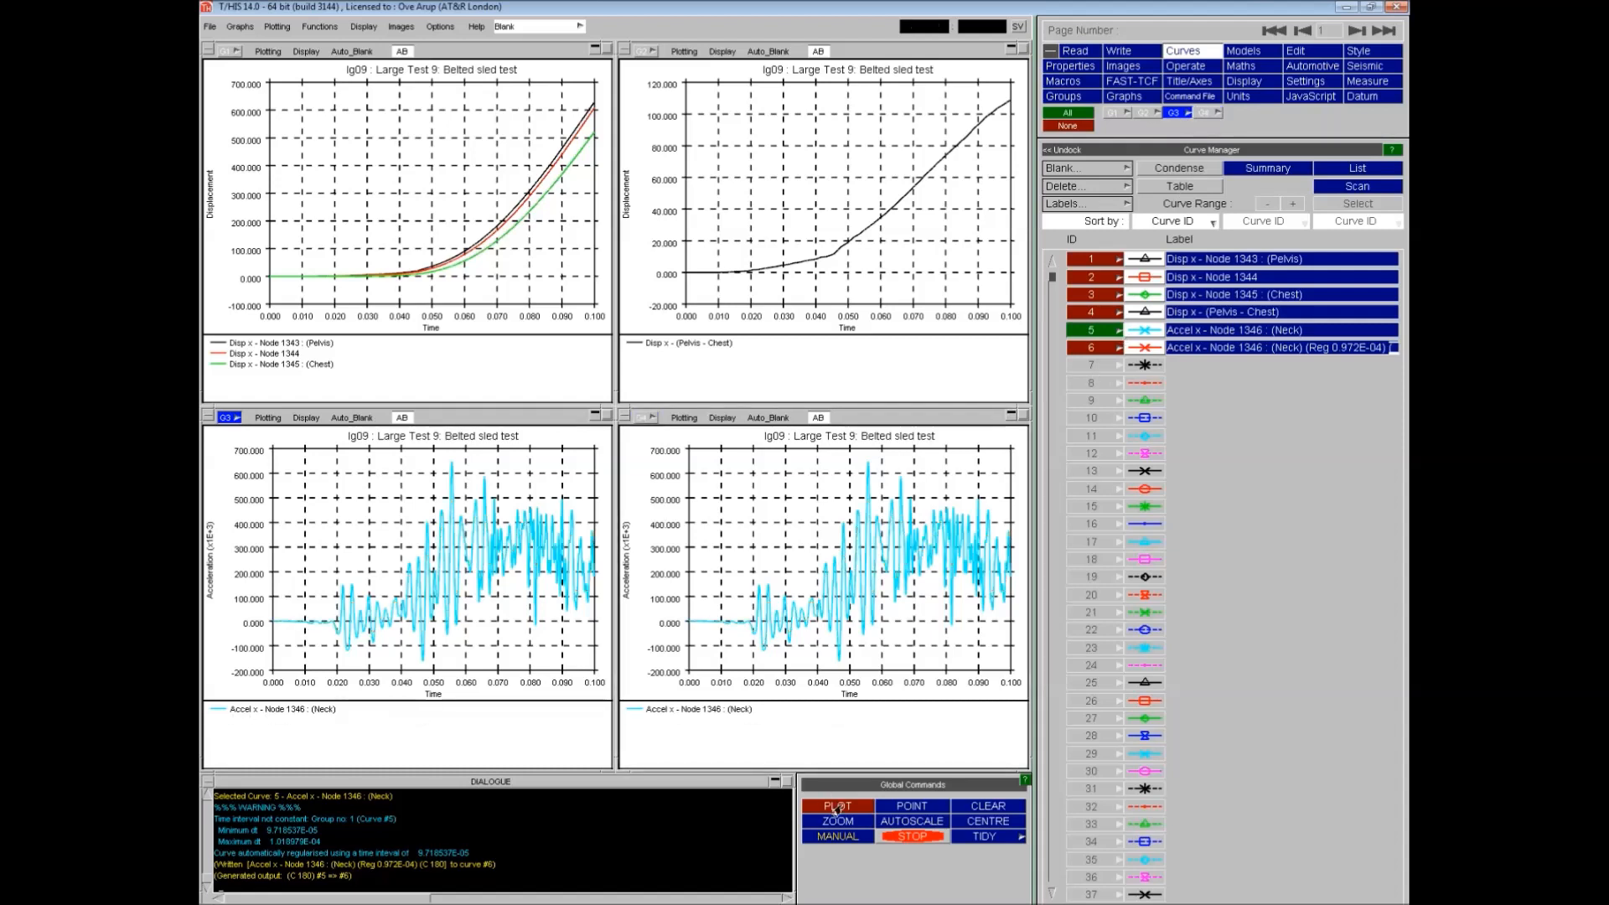
pyautogui.click(1177, 113)
pyautogui.click(1205, 112)
pyautogui.click(1094, 348)
pyautogui.click(836, 807)
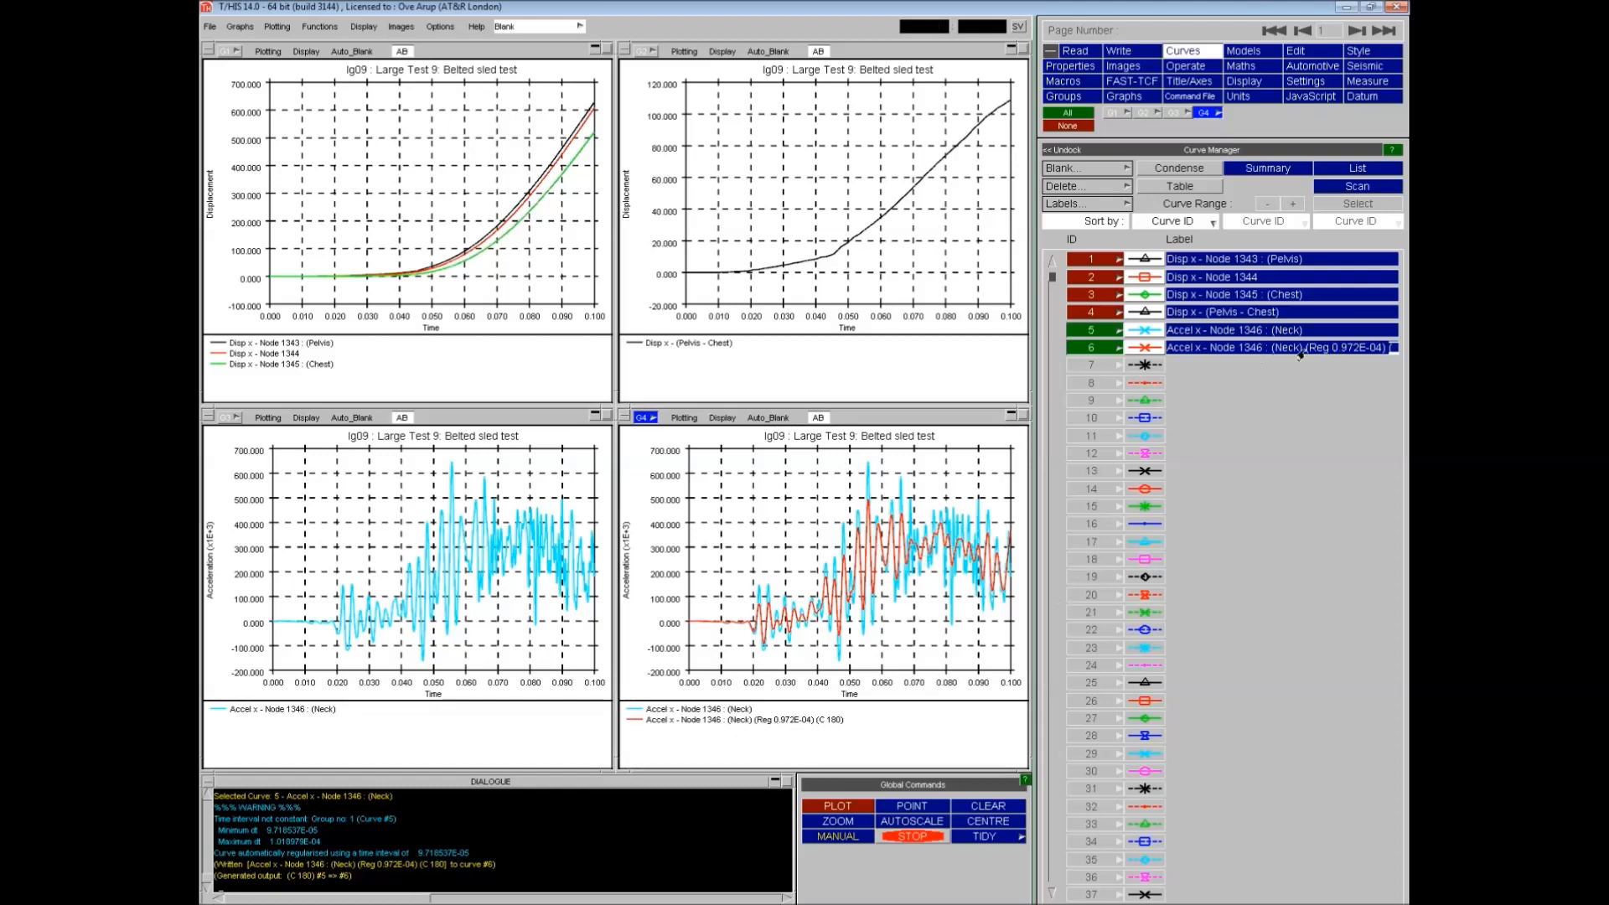
# - Rename curve 6's label to "Accel x - Node 1346 : (Neck) (Filter C 180)"
pyautogui.click(1054, 151)
pyautogui.moveTo(783, 244); pyautogui.dragTo(868, 248)
pyautogui.press('Delete')
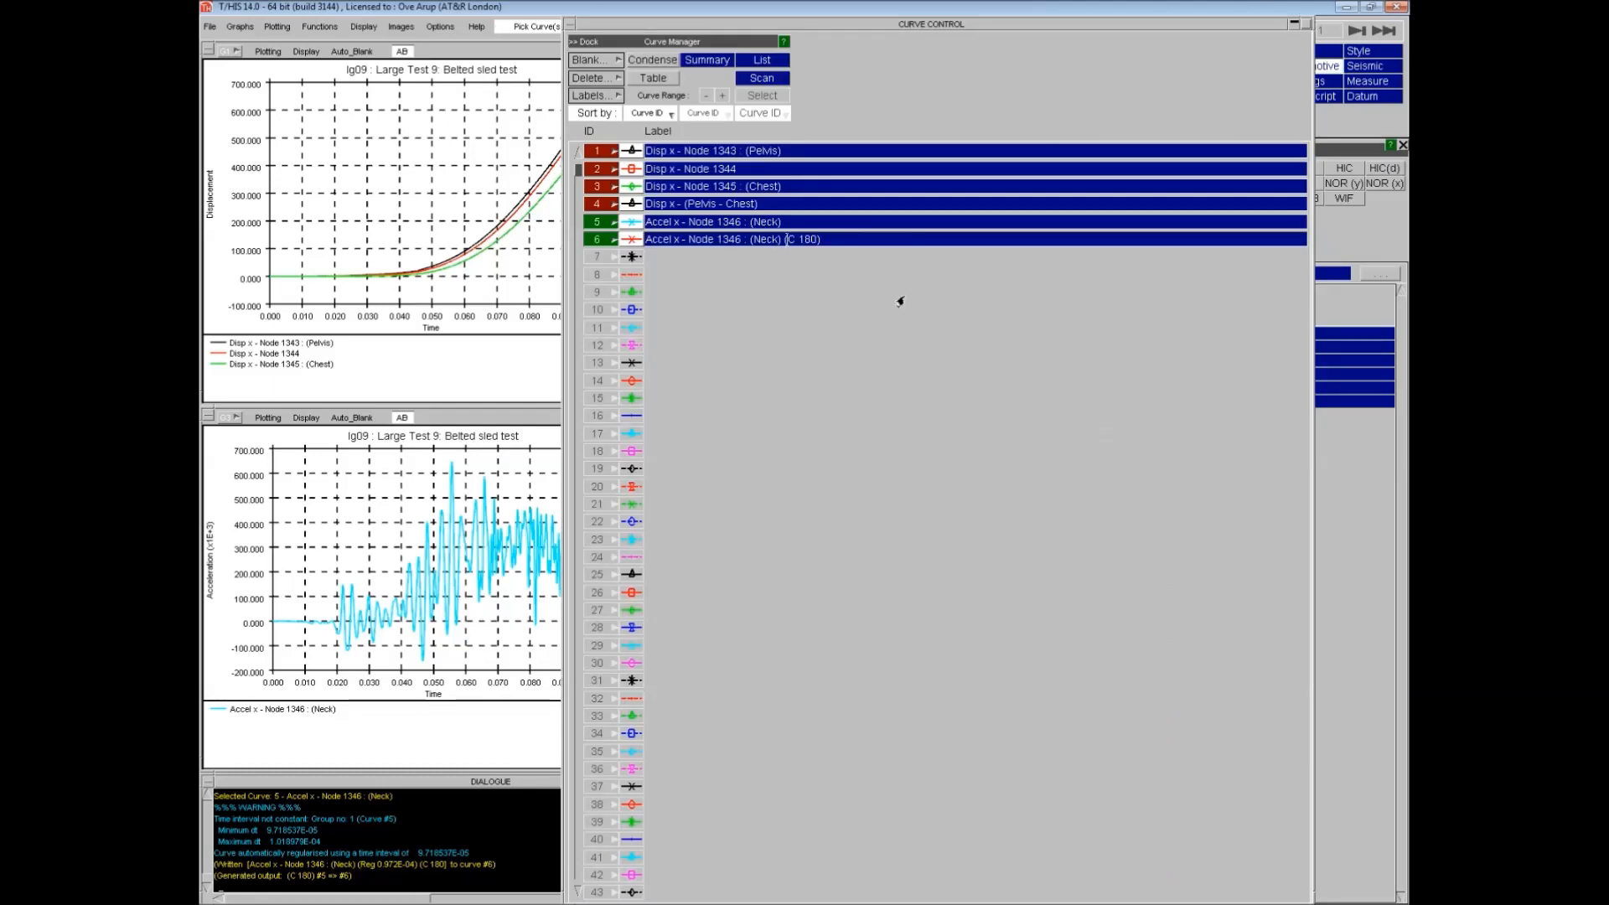
pyautogui.write('Filter')
pyautogui.press('Return')
pyautogui.click(573, 41)
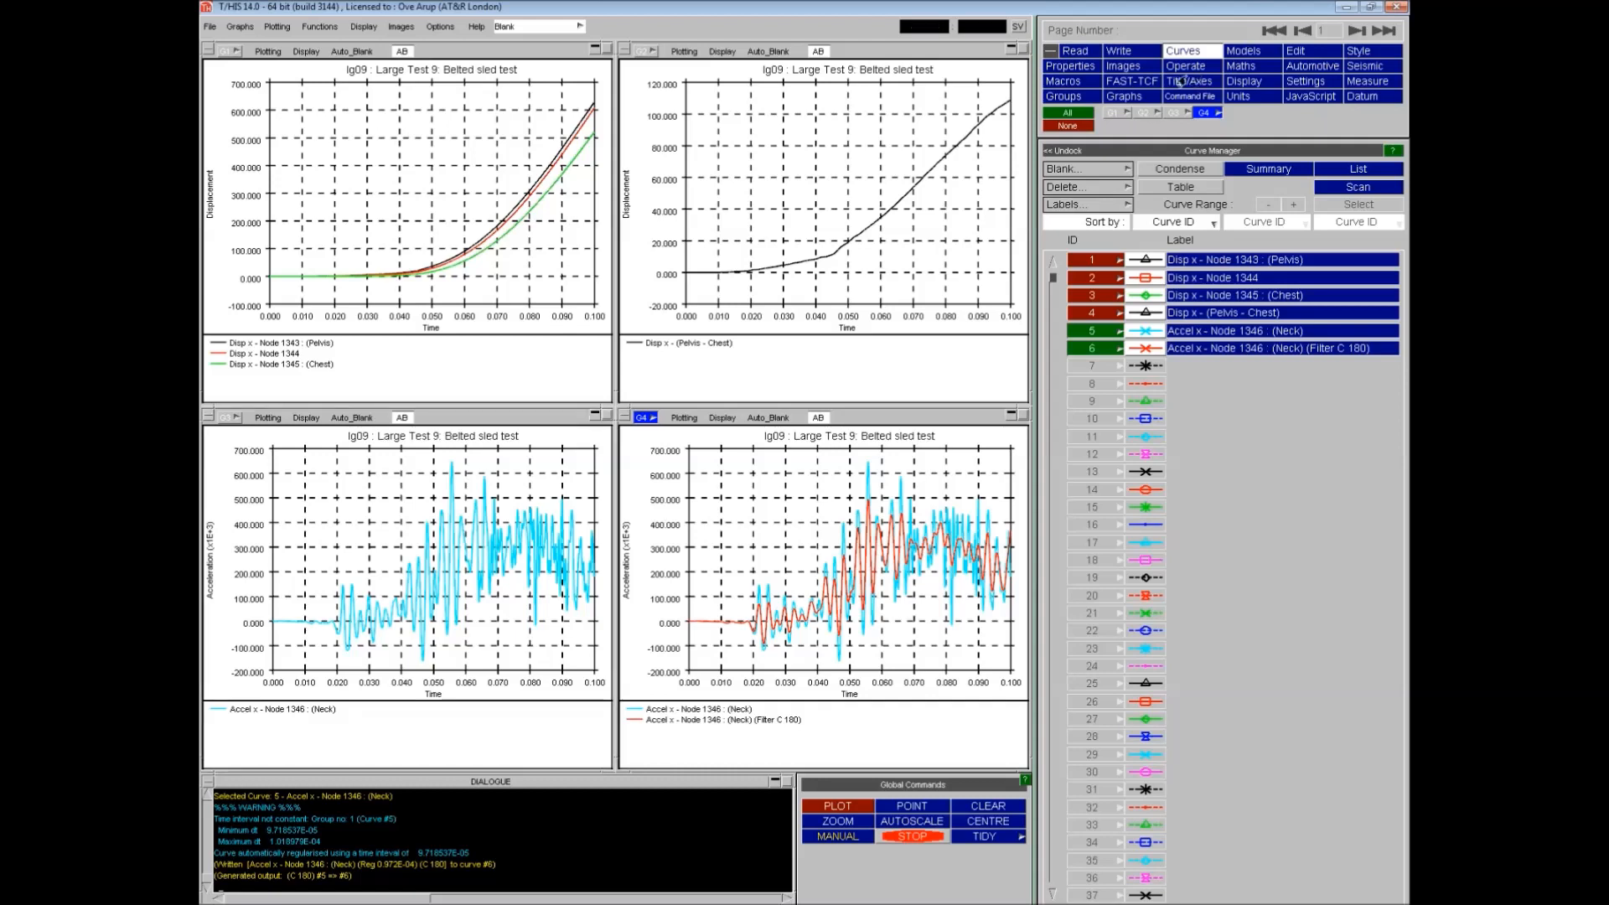
# - Capture all graphs as a 24-bit PNG image
pyautogui.click(1121, 69)
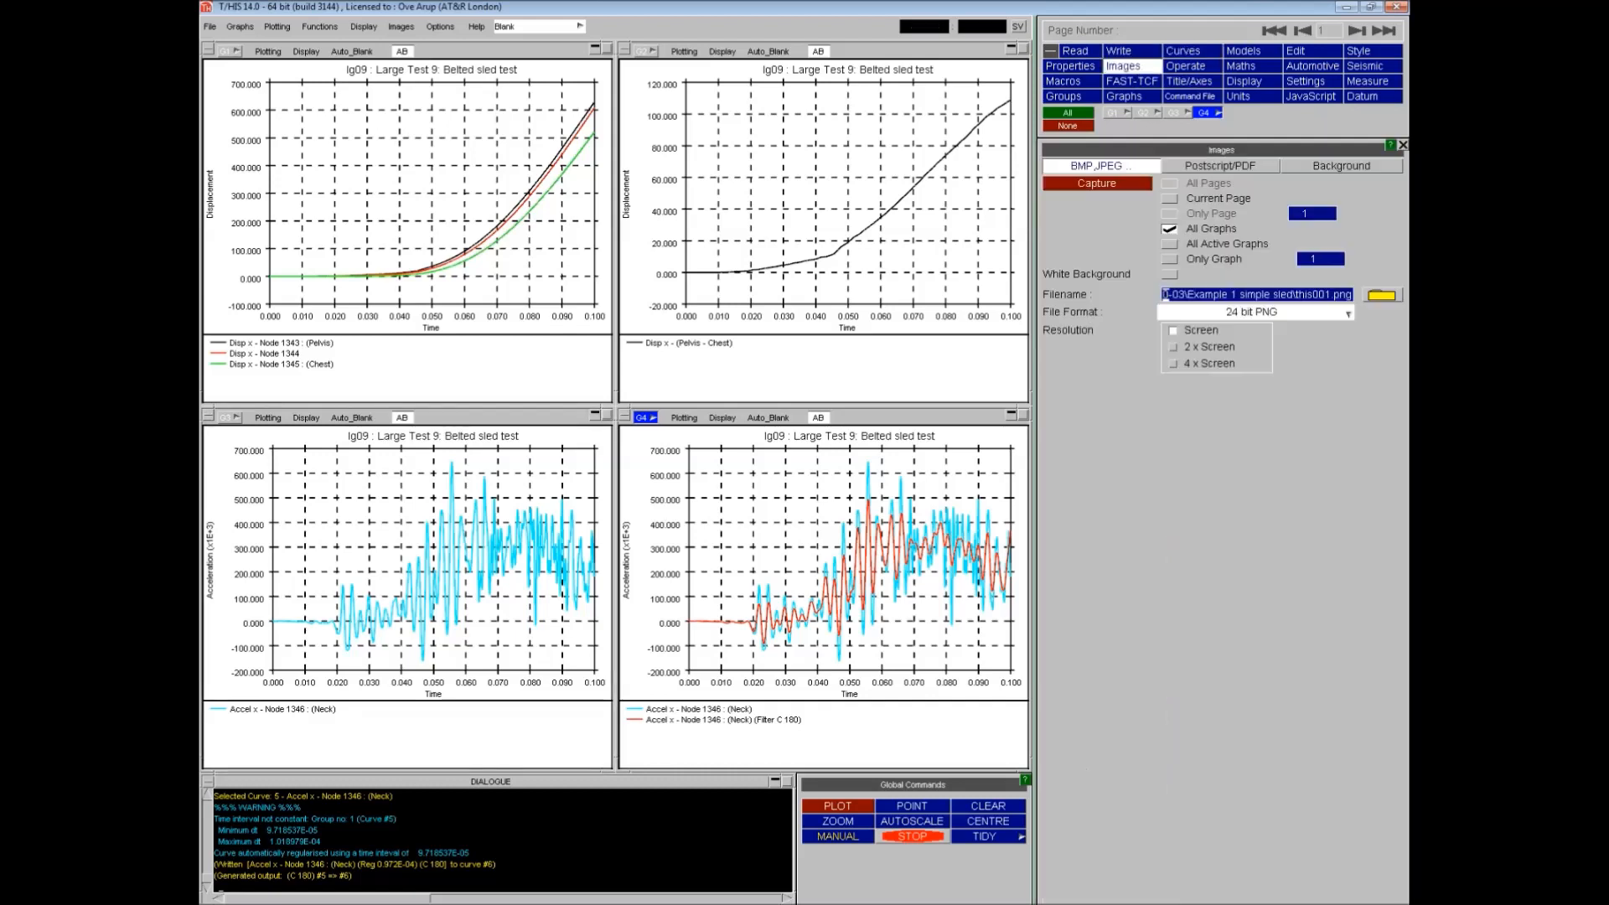
pyautogui.click(1257, 315)
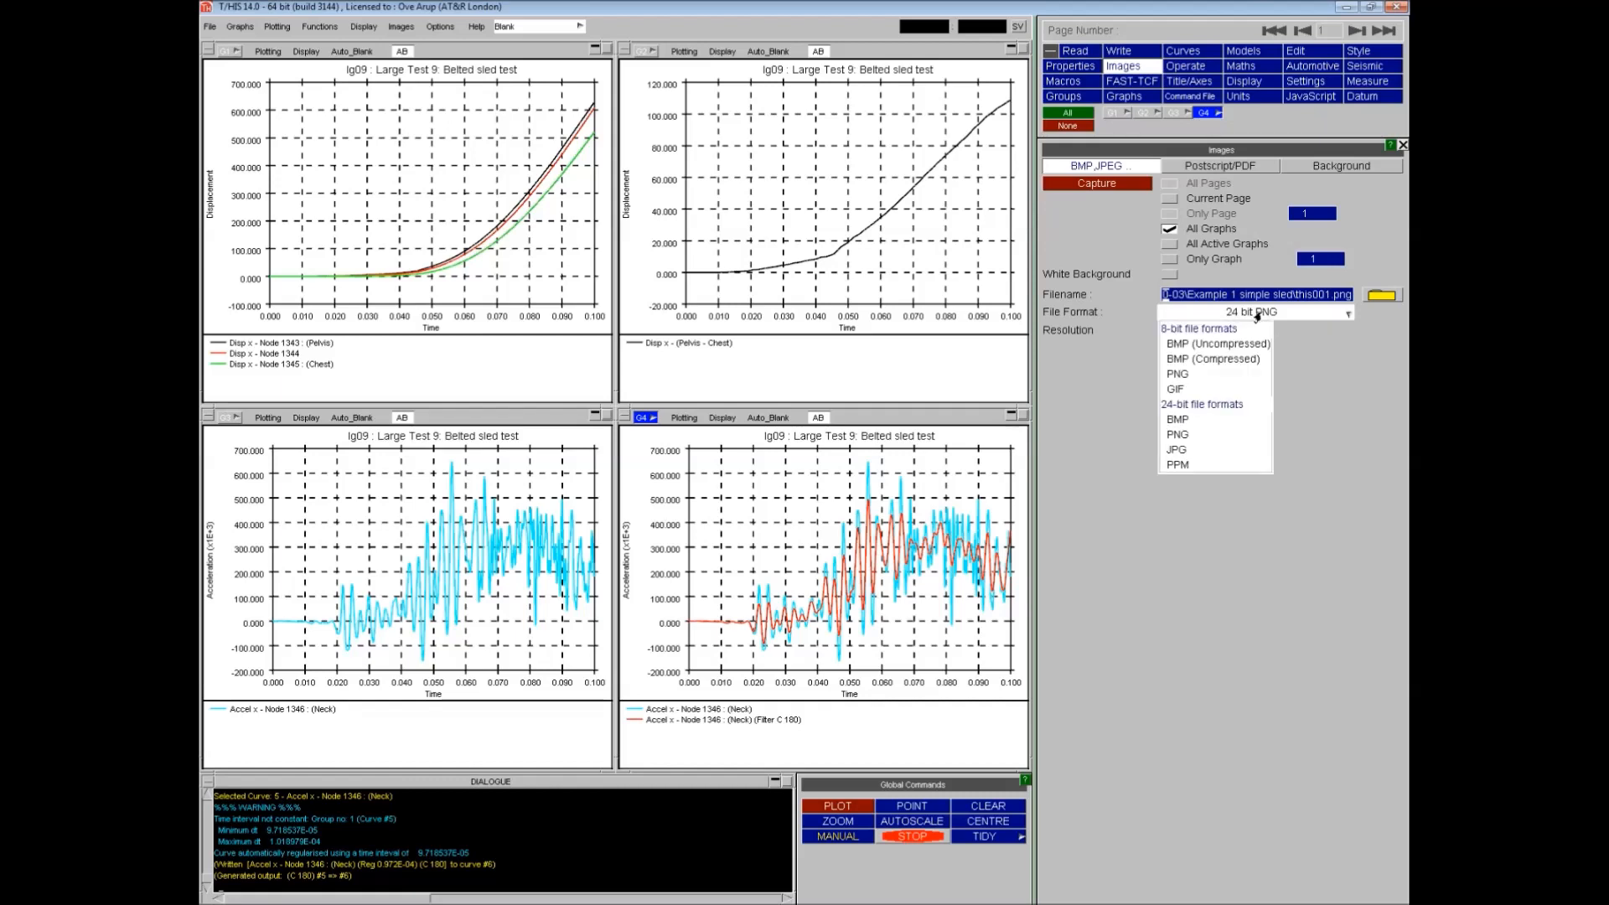
pyautogui.click(1194, 434)
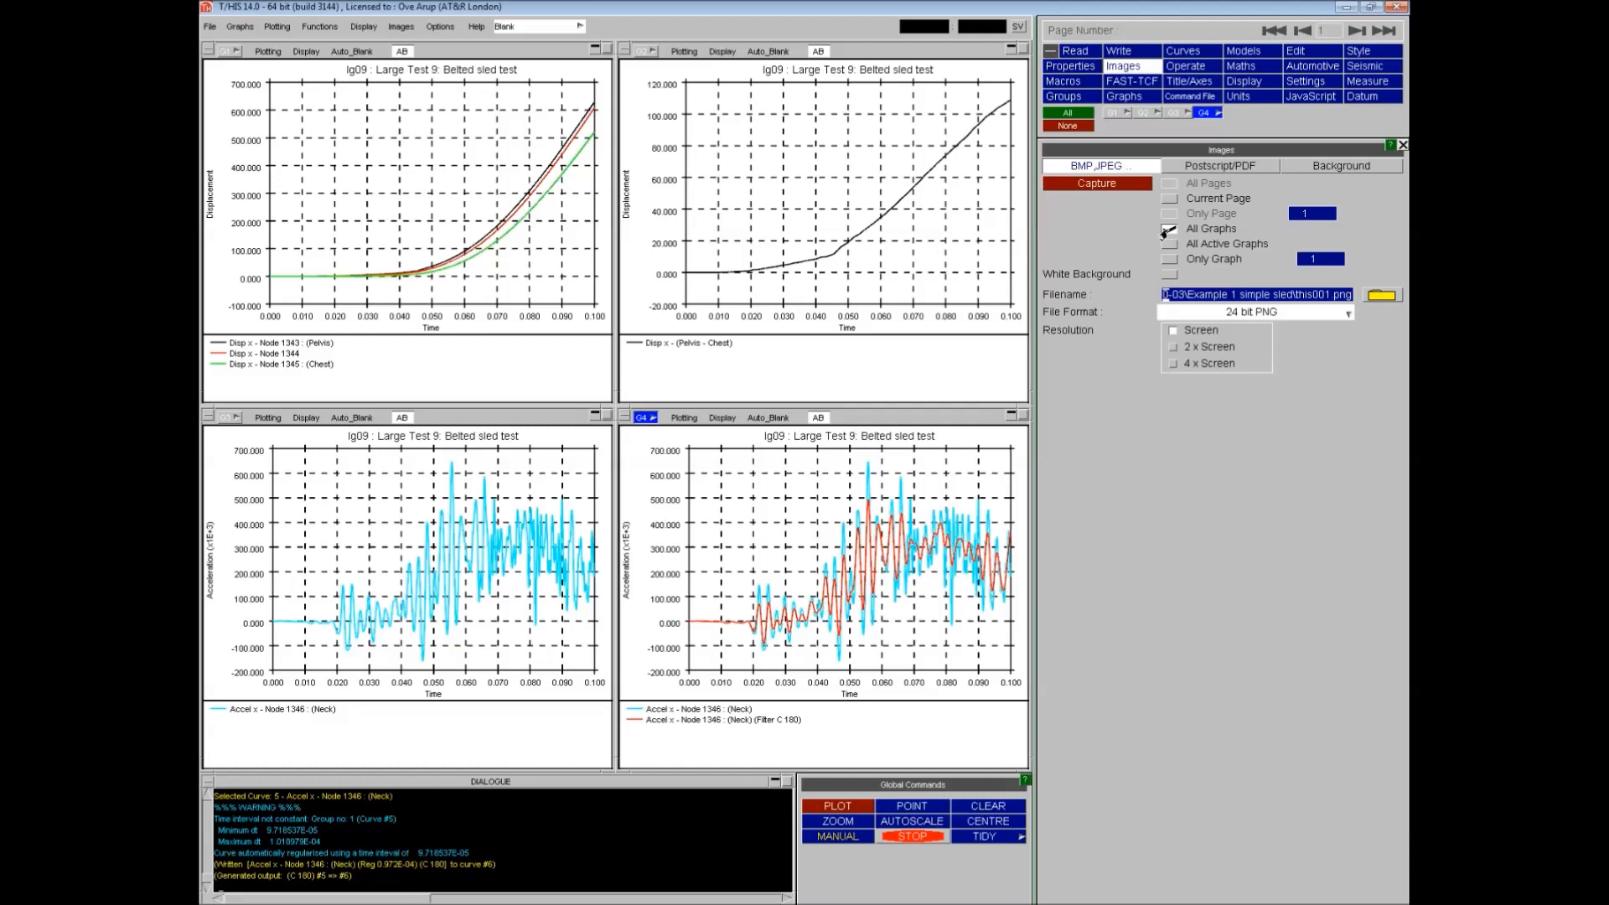
pyautogui.click(1087, 186)
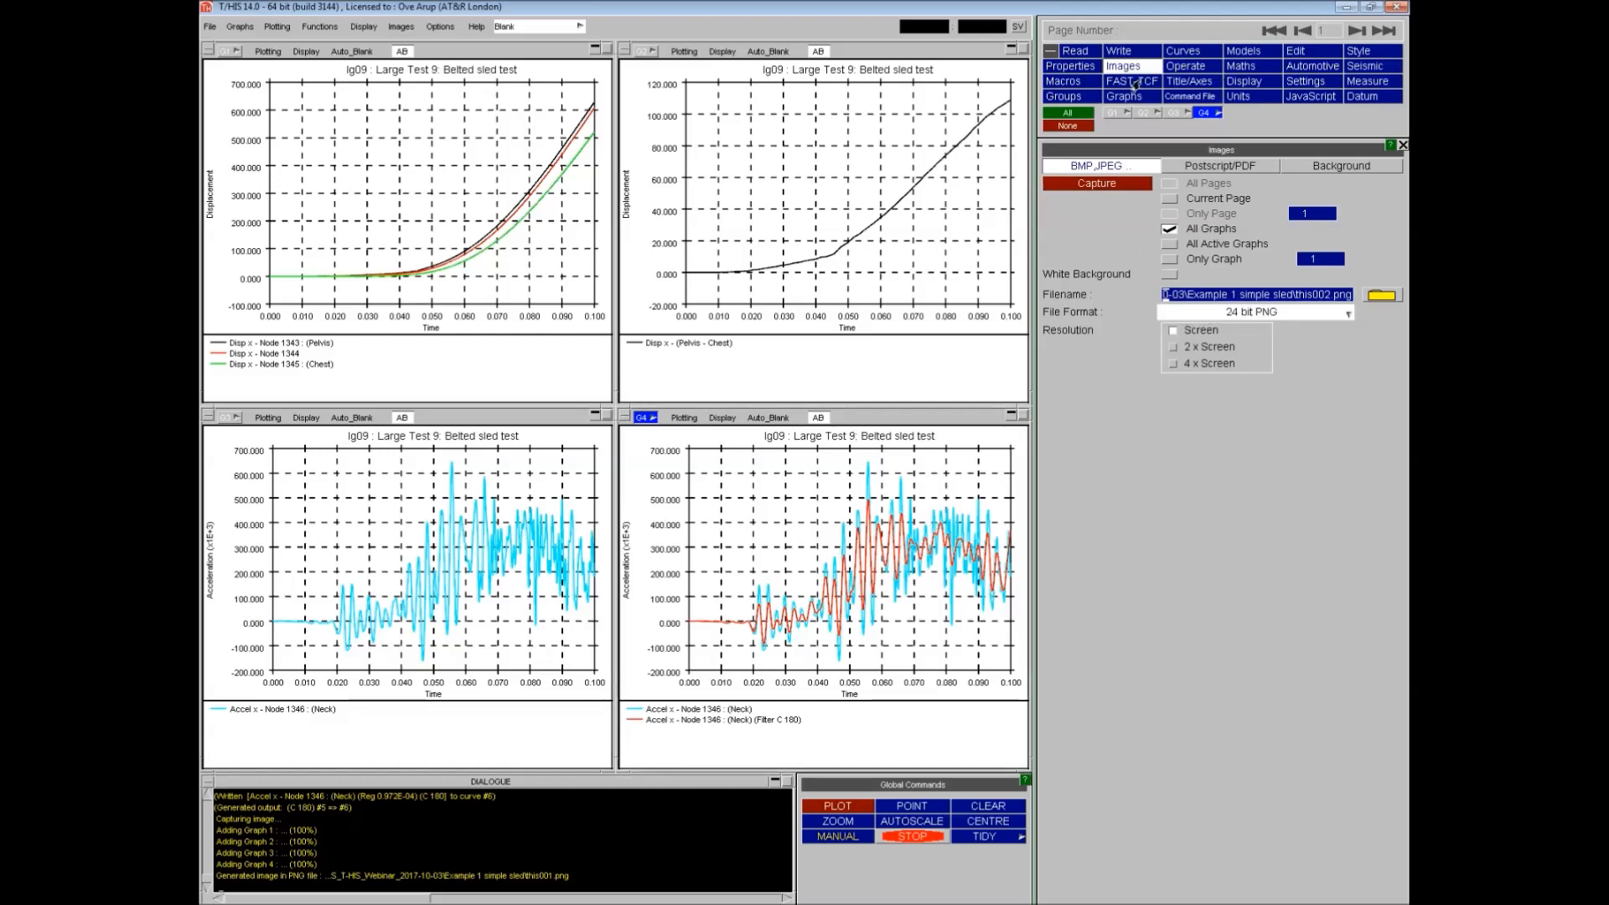
# - Select all visible curves for writing to a T/HIS .cur file
pyautogui.click(1129, 51)
pyautogui.click(1321, 199)
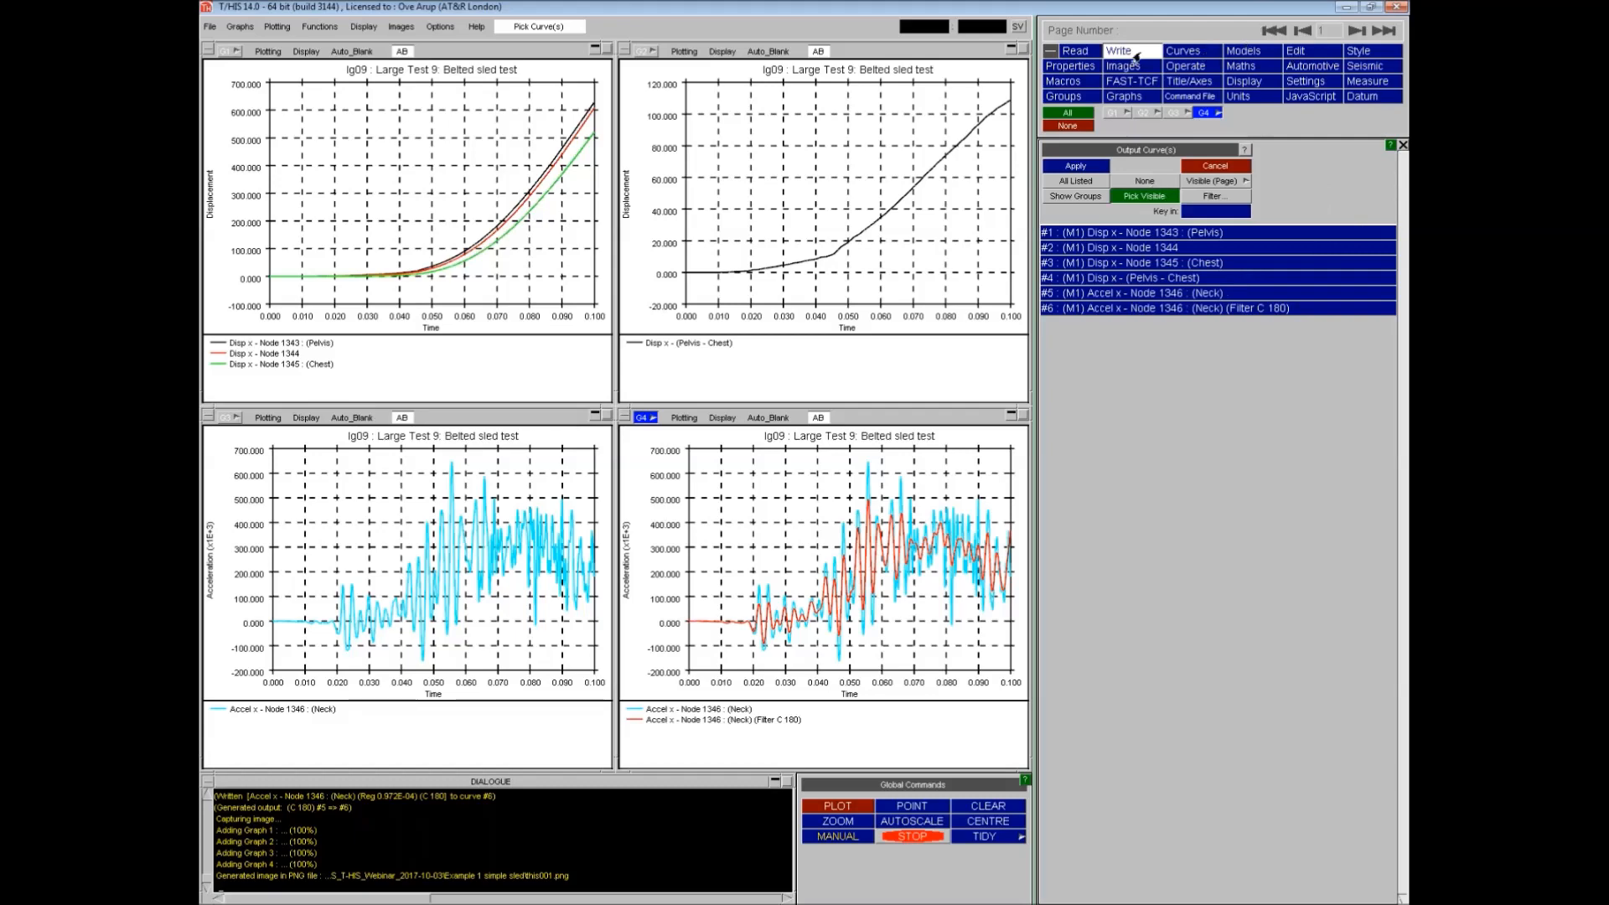
pyautogui.click(1200, 182)
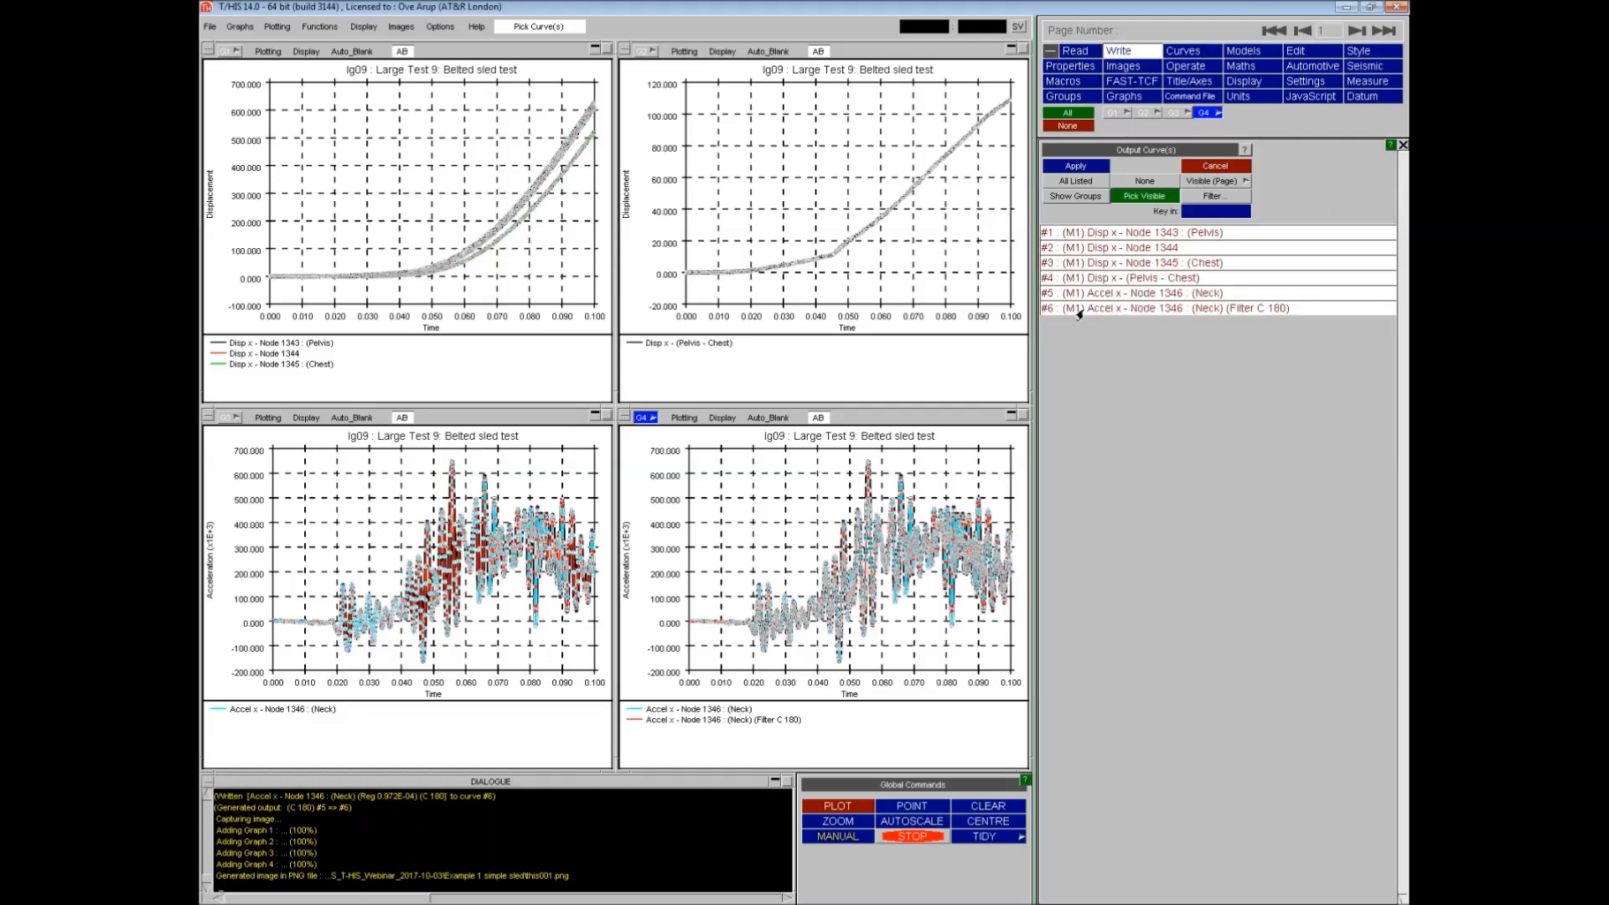
pyautogui.click(1064, 166)
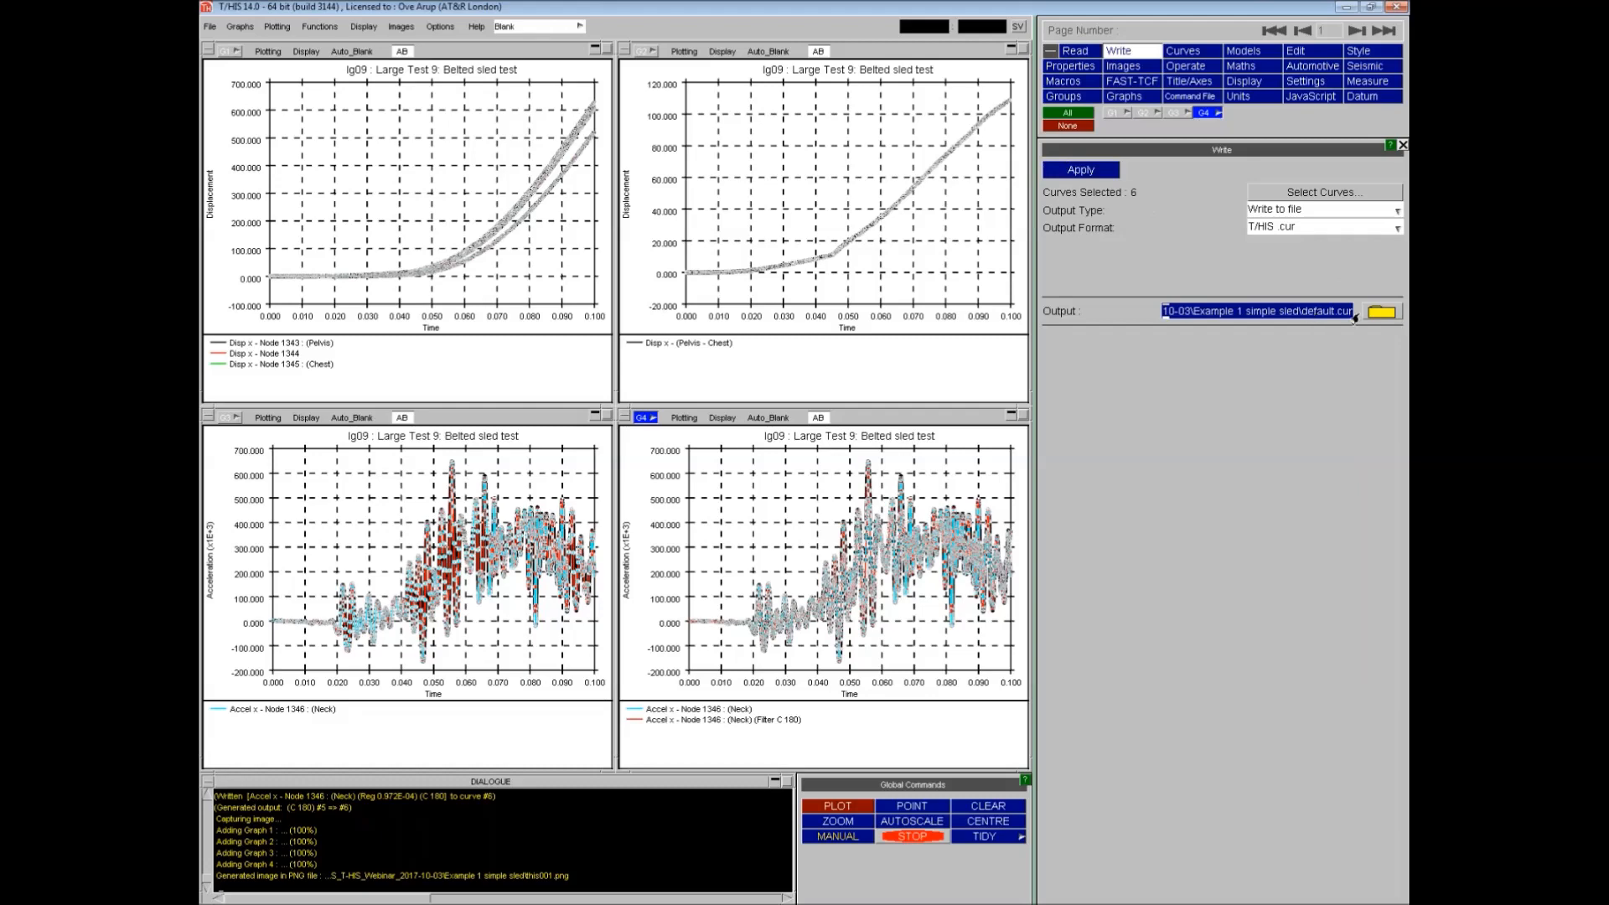
# - Set the output file name to ped_impact_v1.cur and write the curves
pyautogui.click(1382, 312)
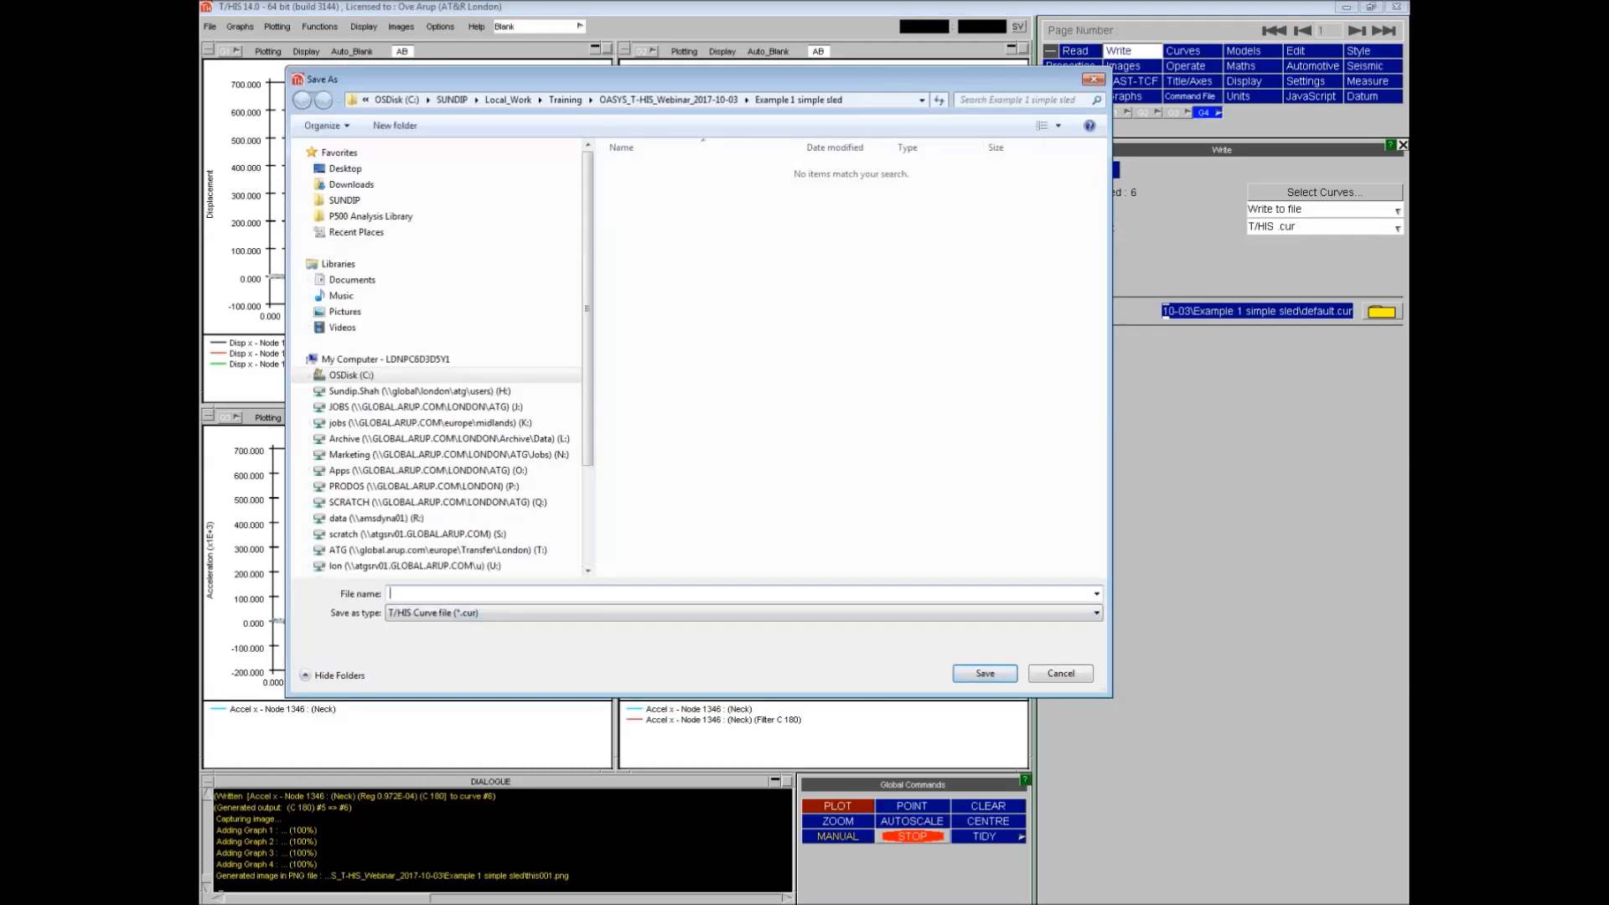
pyautogui.write('ped_impac')
pyautogui.press('Return')
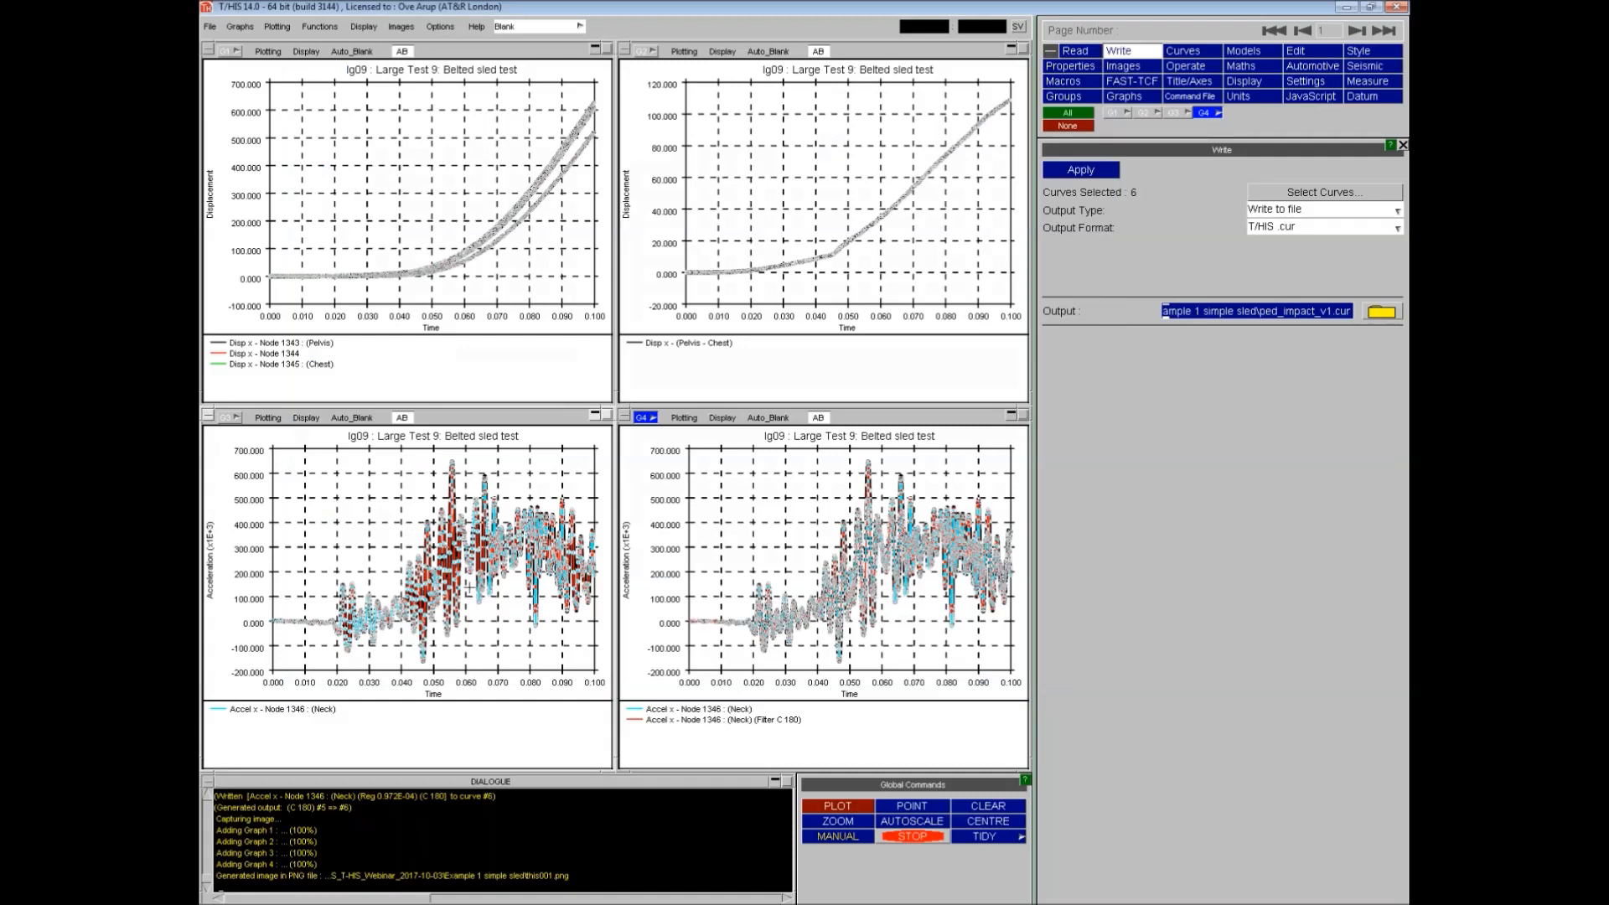
pyautogui.click(1086, 173)
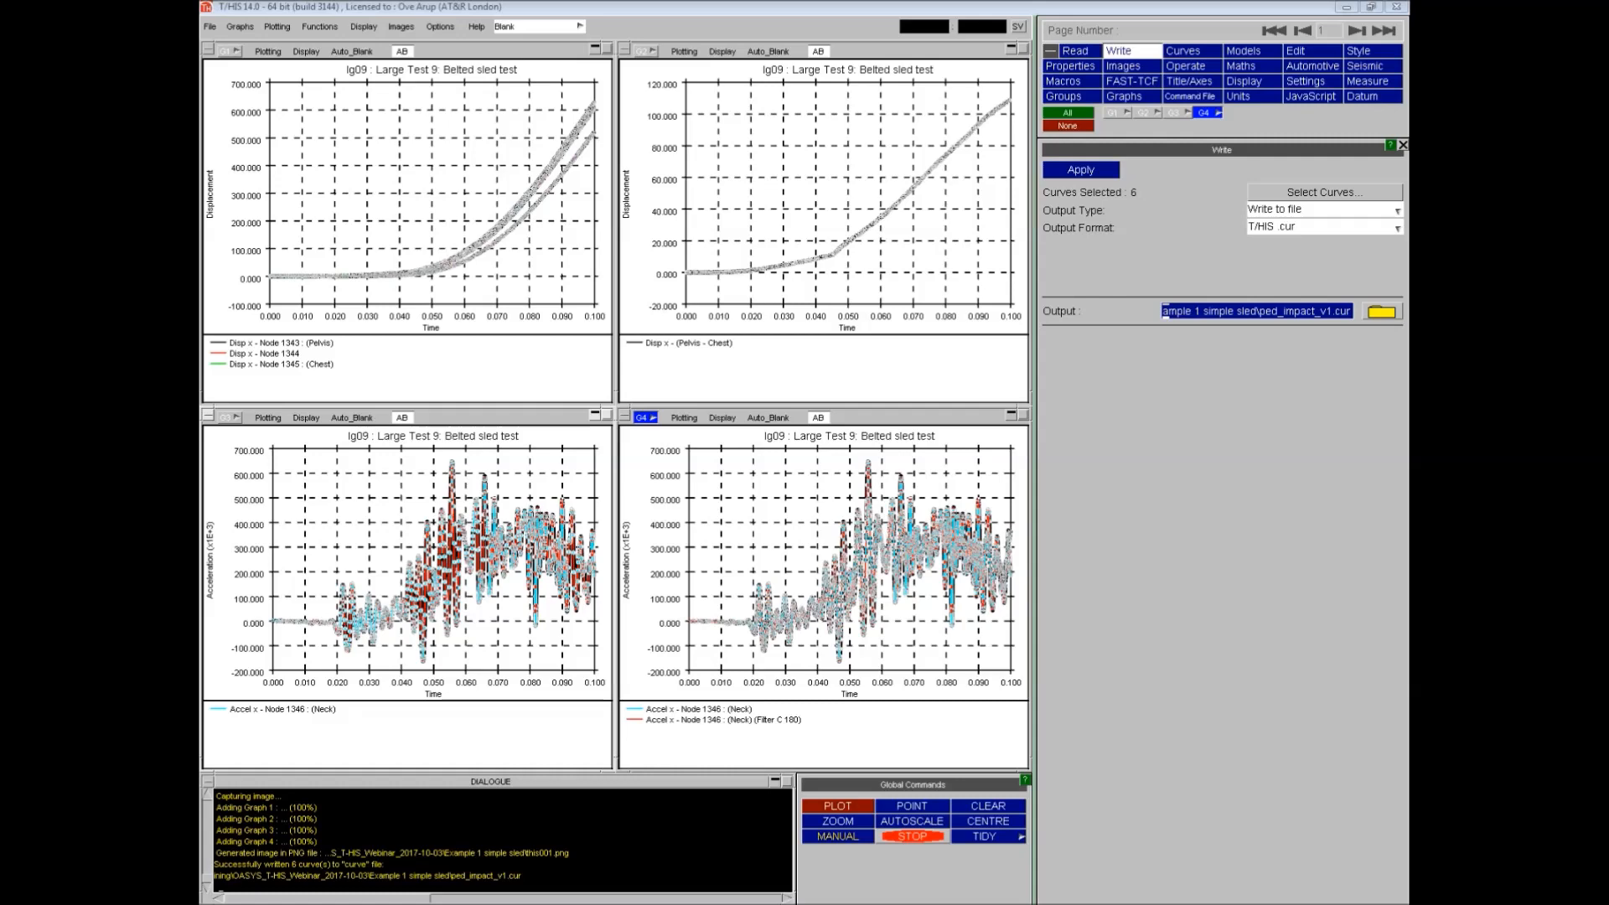
# - Open the saved PNG image from the results folder to examine it
pyautogui.click(714, 326)
pyautogui.scroll(-3, 677, 430)
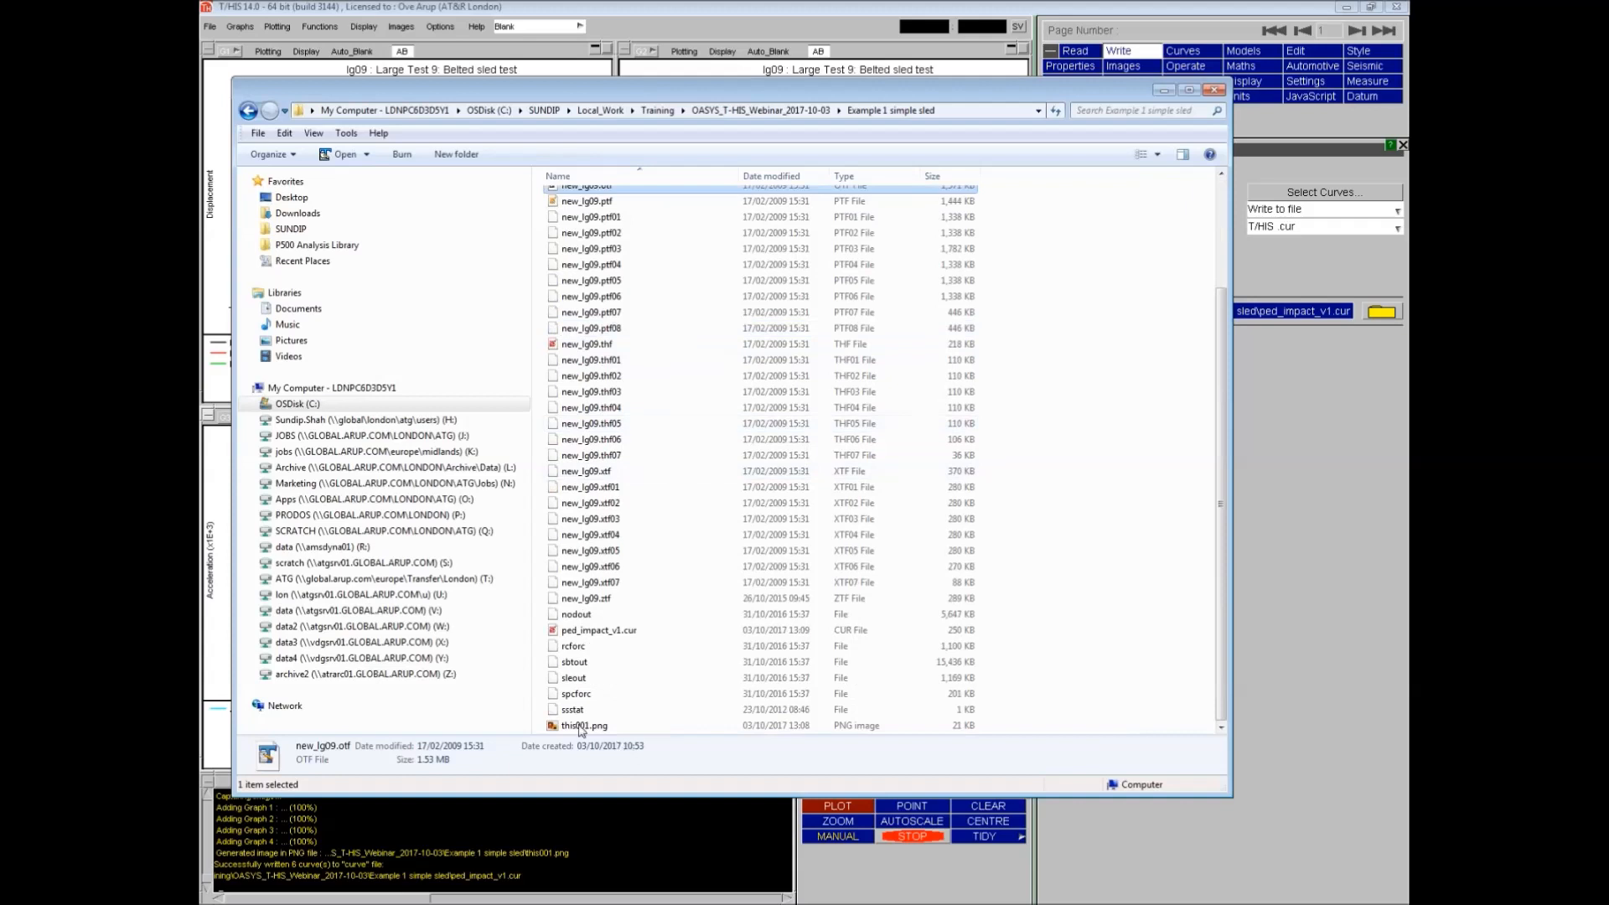
pyautogui.click(710, 727)
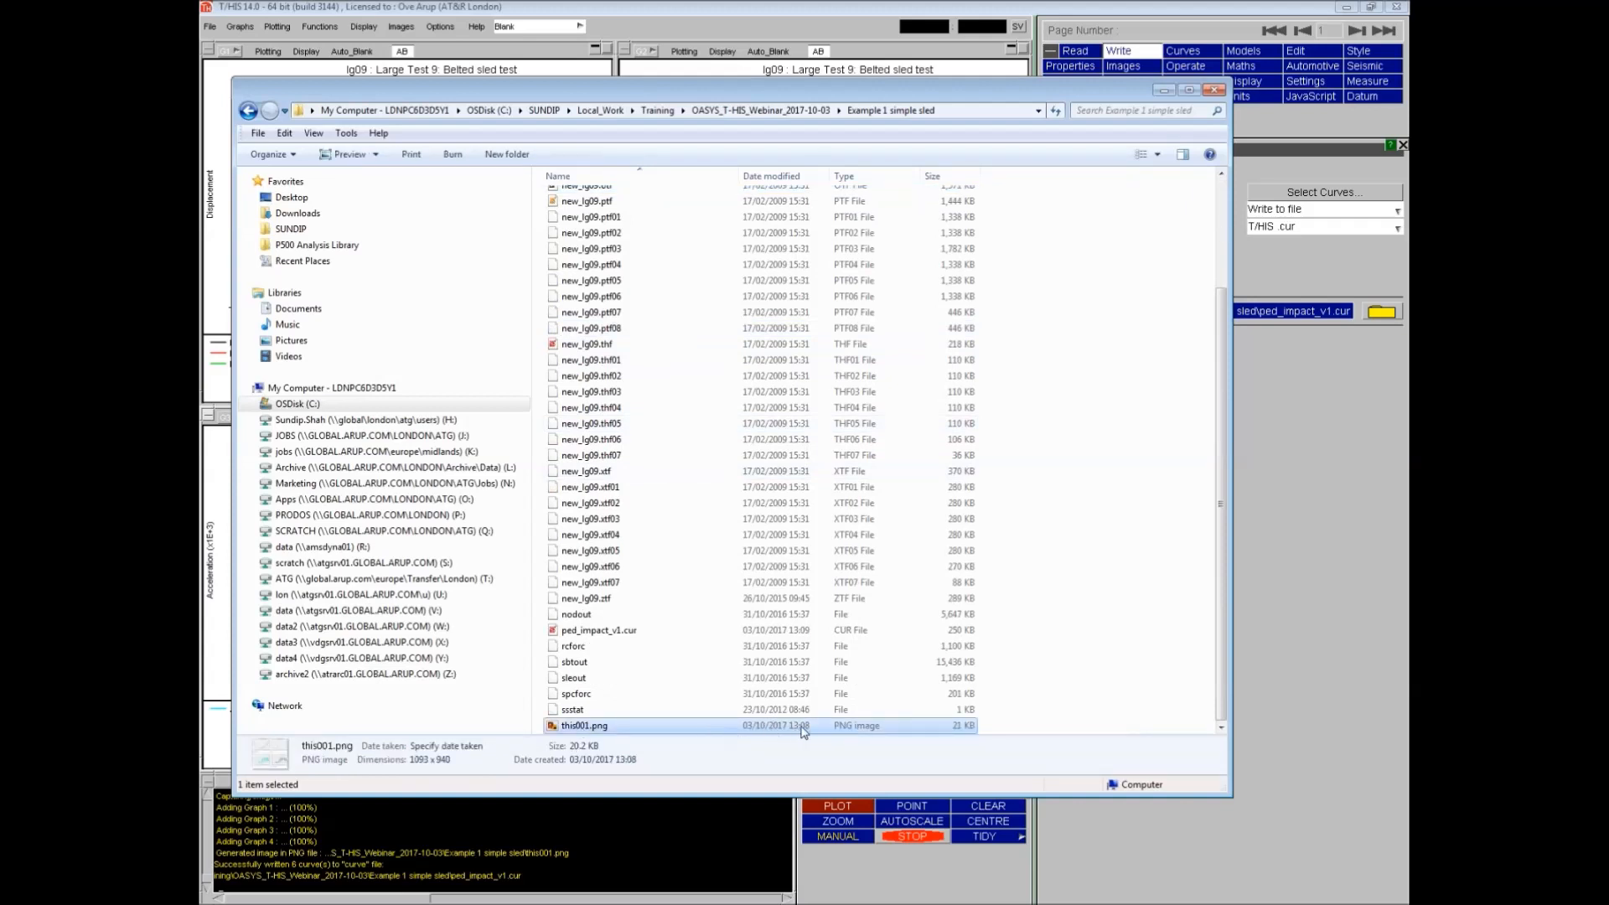
pyautogui.doubleClick(584, 727)
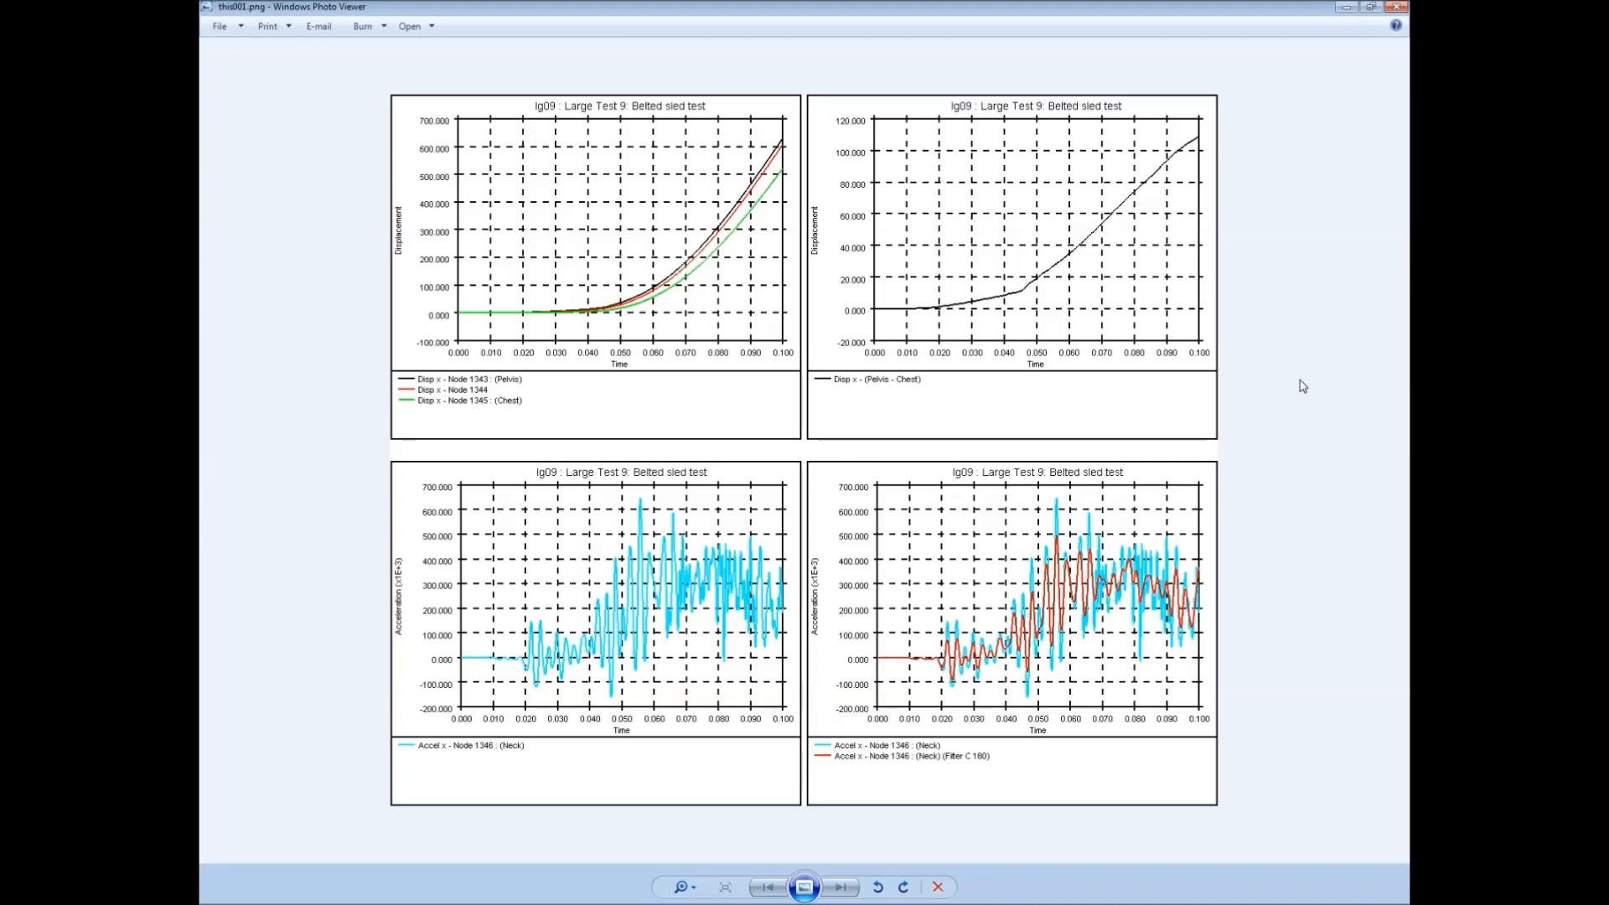
pyautogui.click(1404, 8)
pyautogui.click(1164, 90)
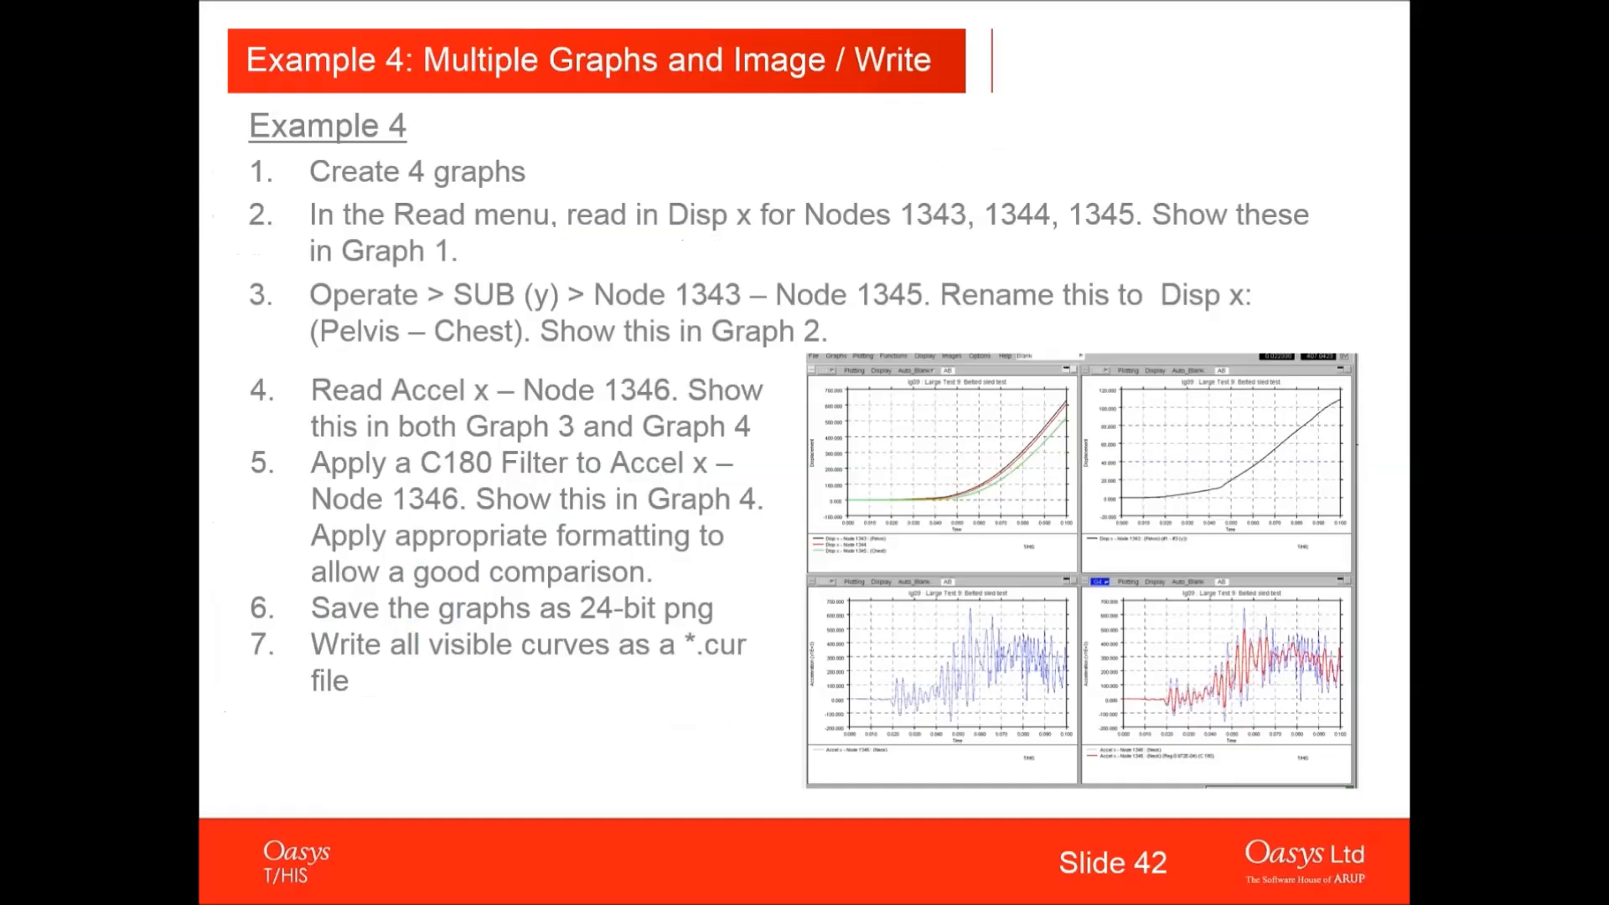
pyautogui.click(1347, 6)
pyautogui.click(771, 600)
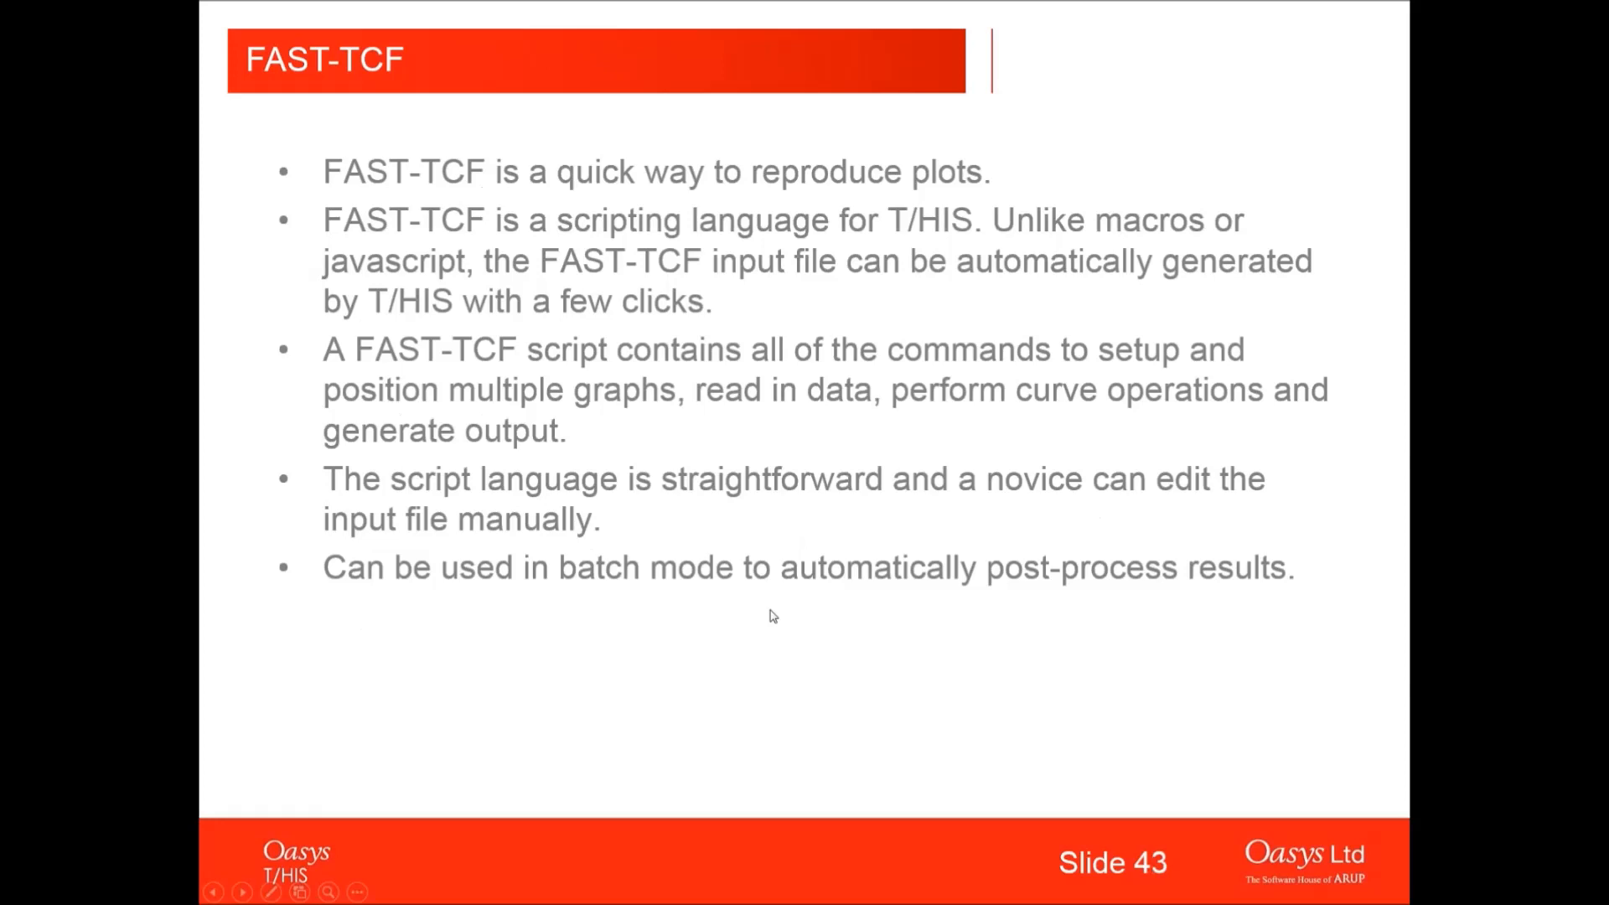
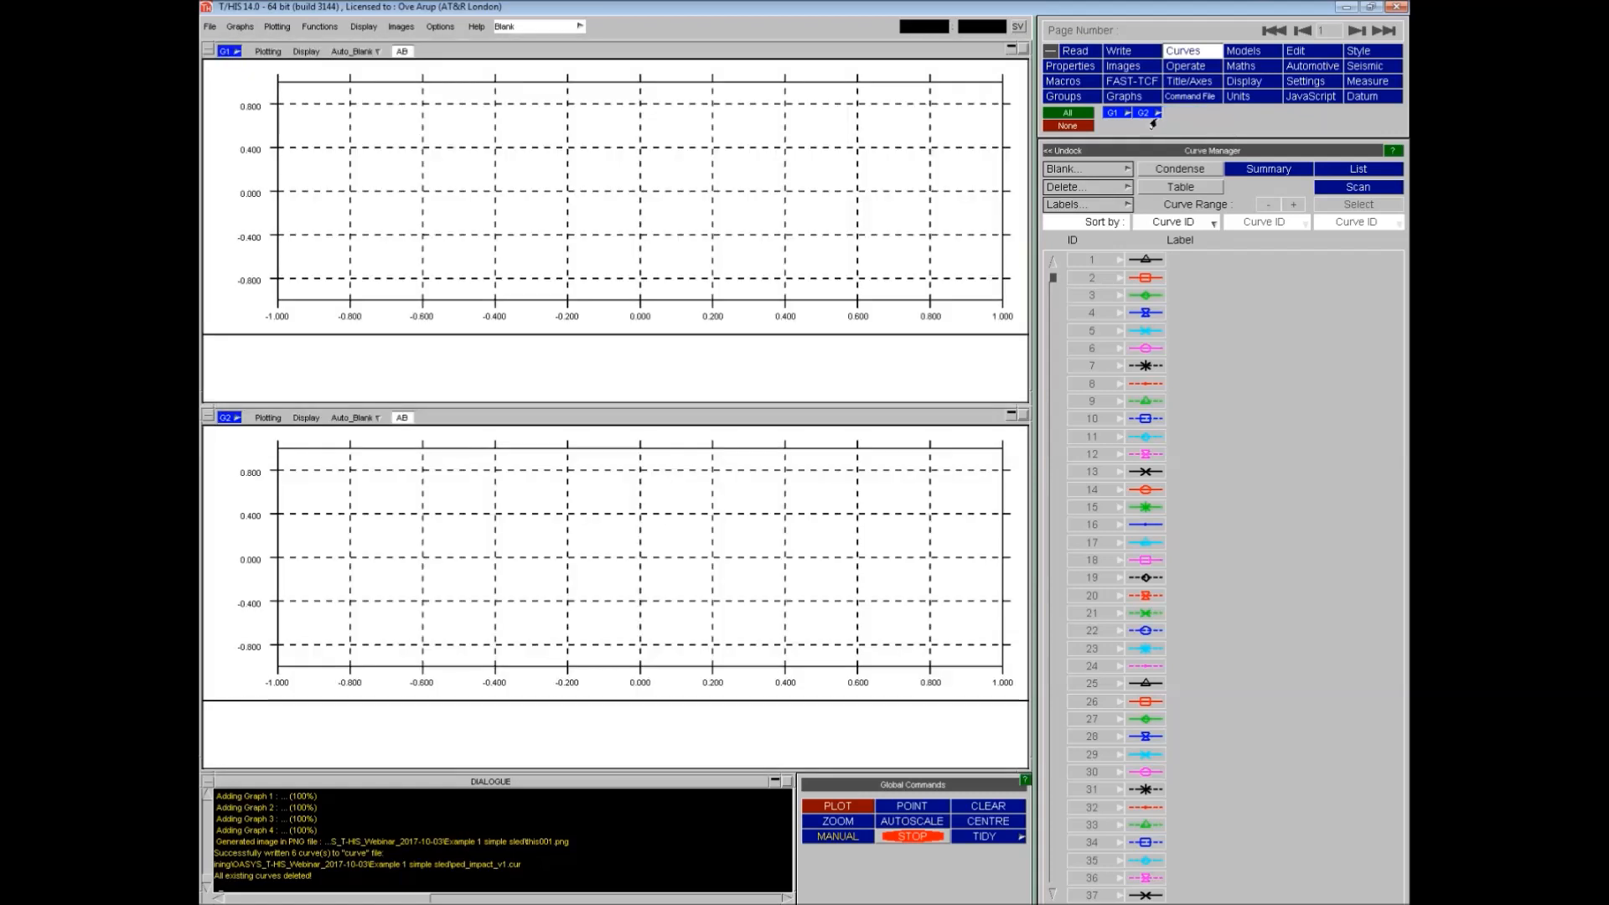
# - Plot the master force magnitude of contact 50000001 from the LS-DYNA contact surface forces on a single graph
pyautogui.click(1180, 145)
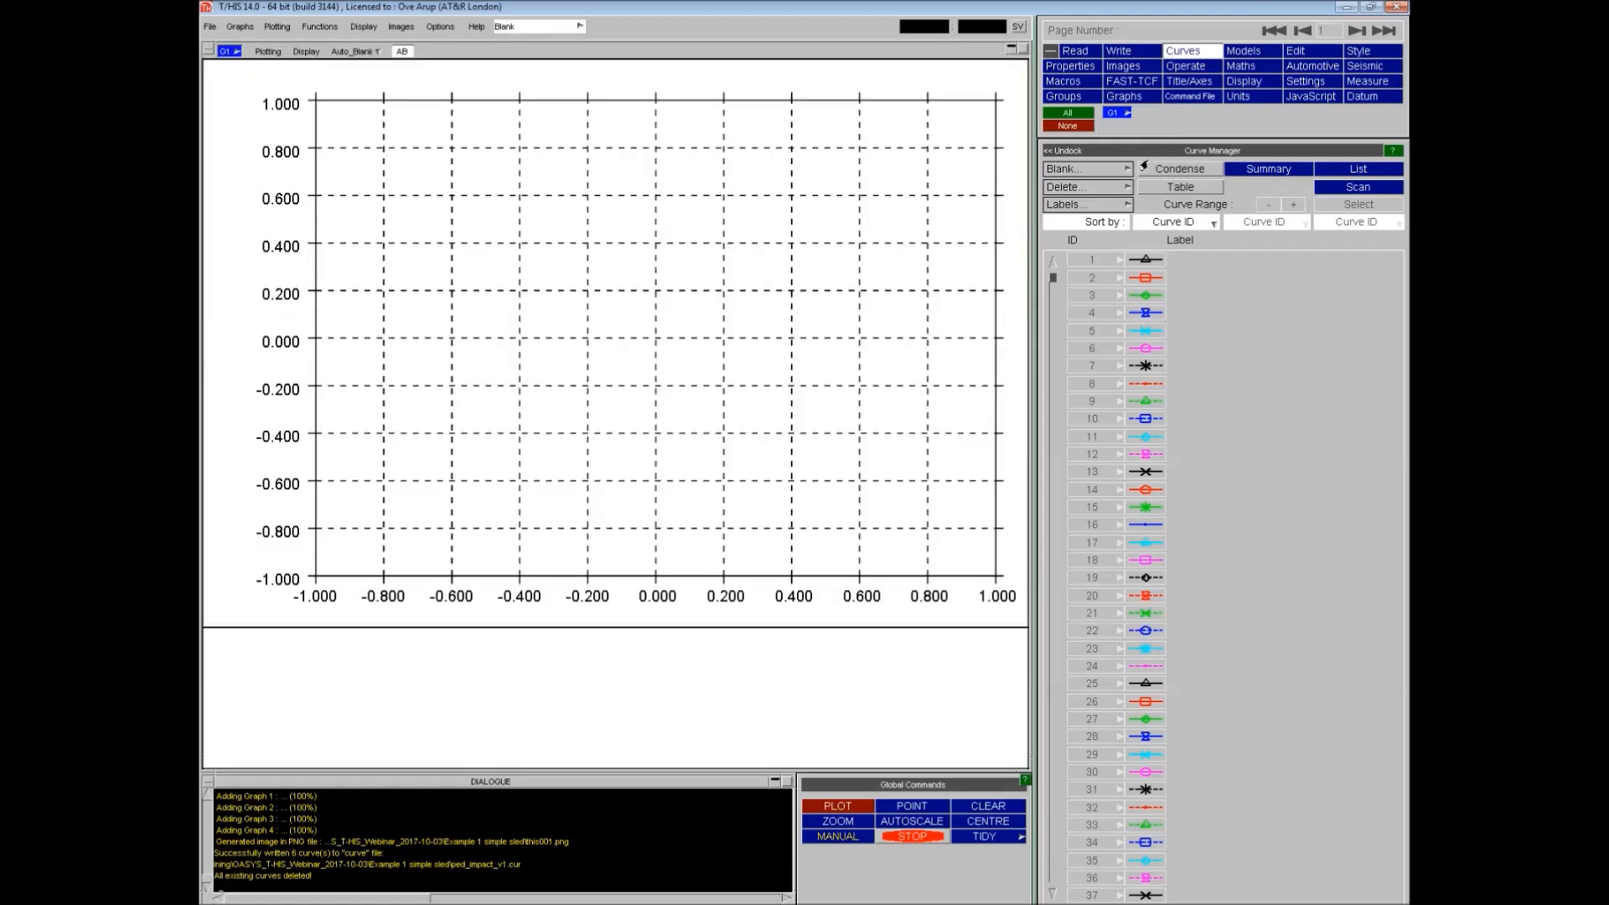
pyautogui.click(1075, 51)
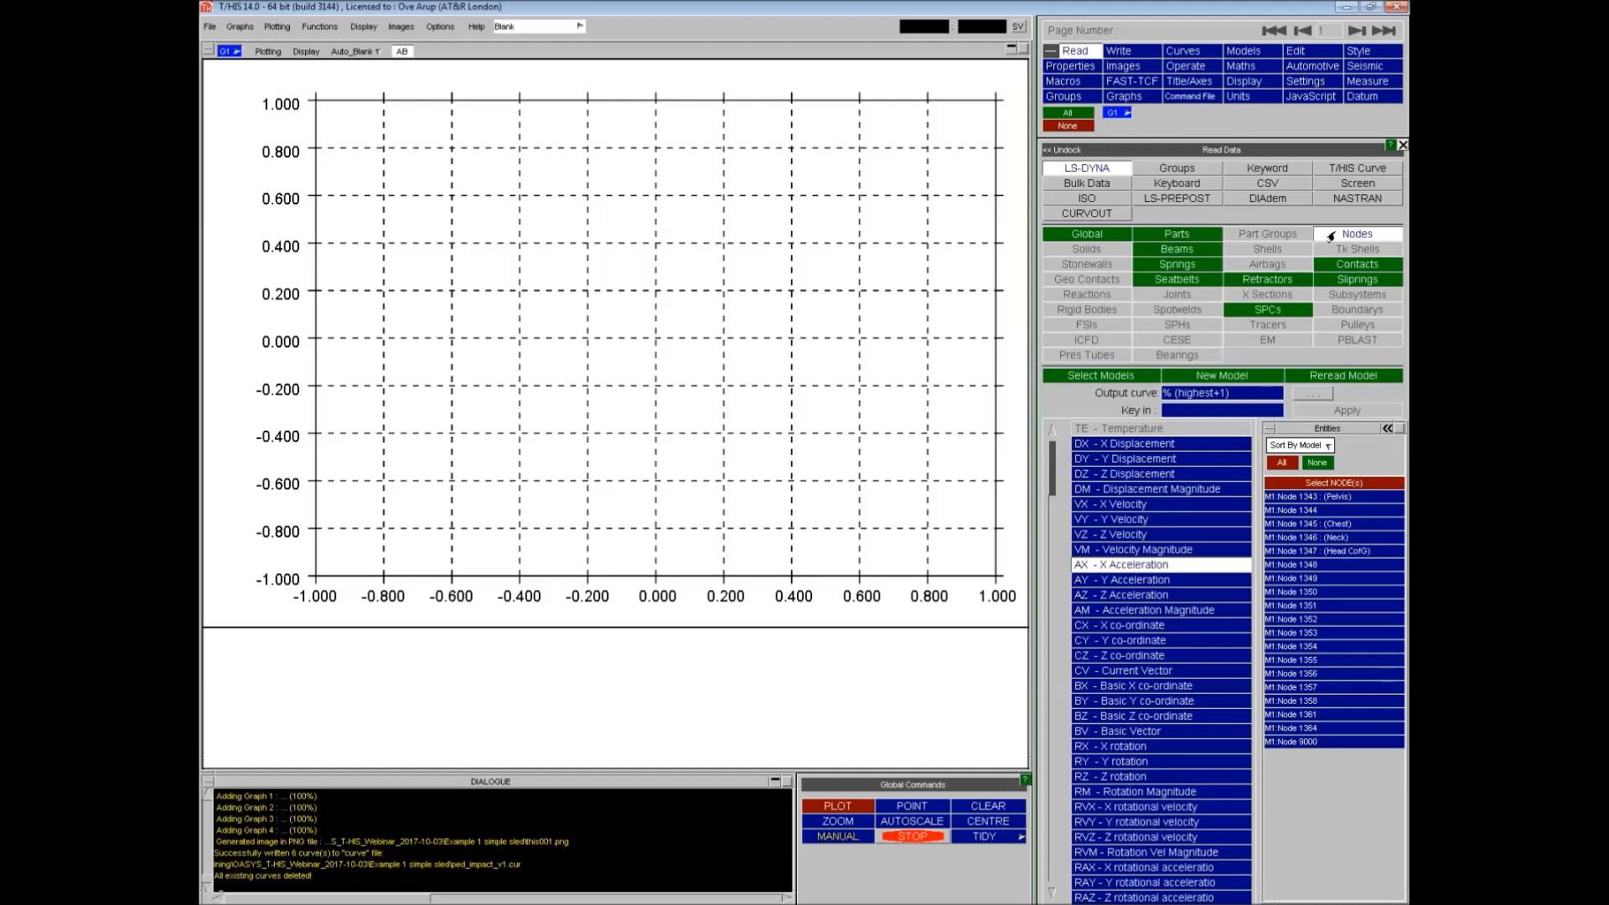
pyautogui.click(1340, 267)
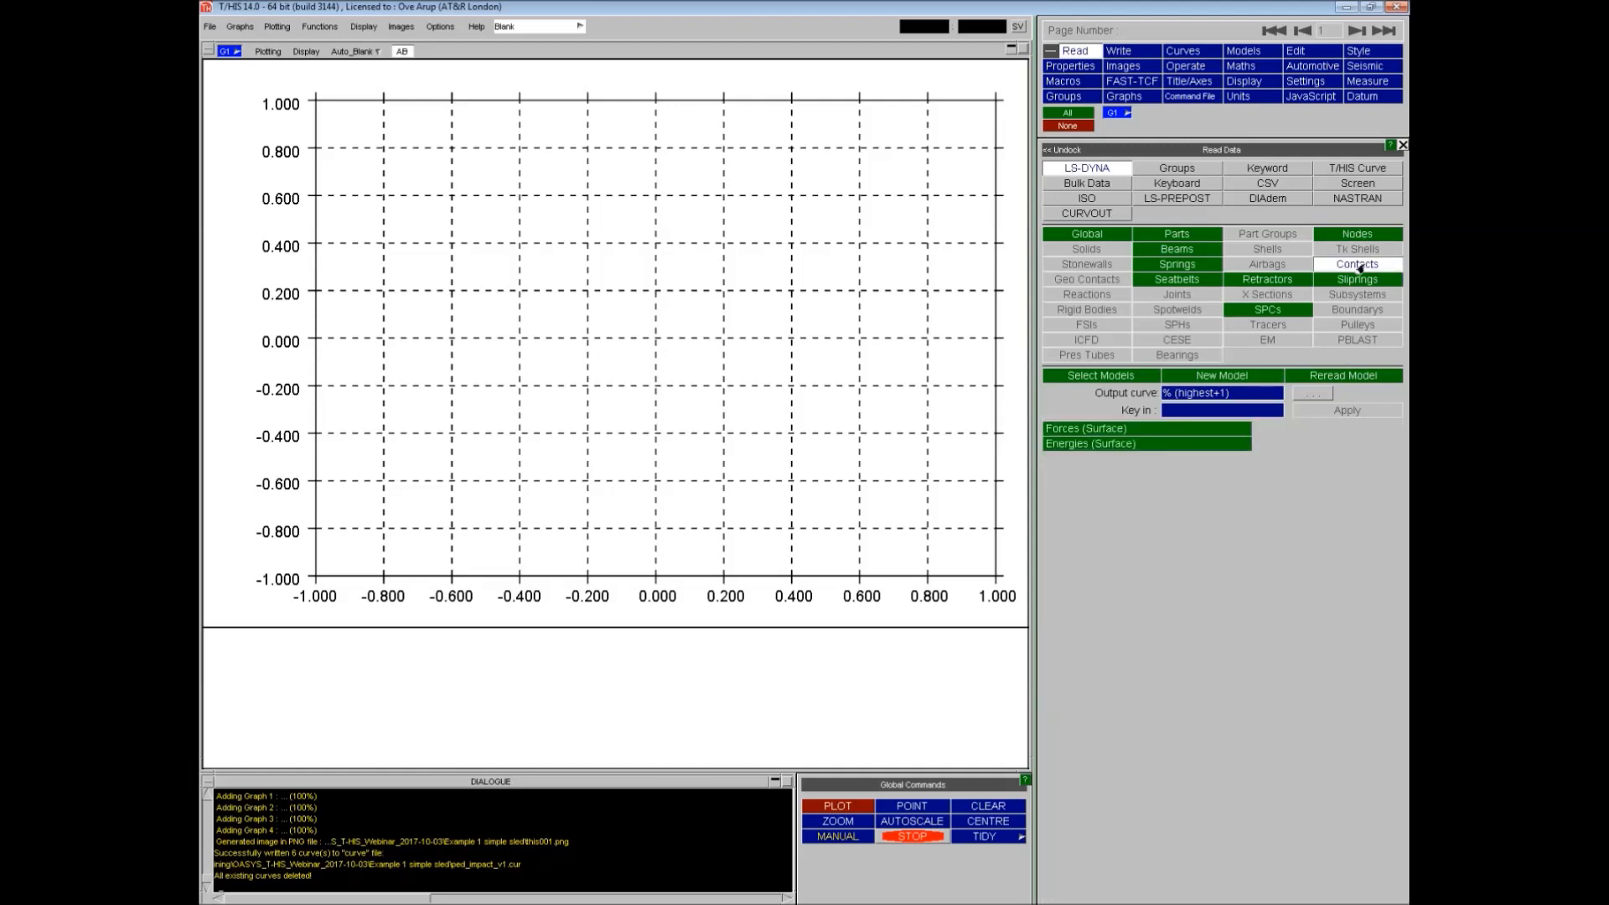
pyautogui.click(1117, 429)
pyautogui.click(1240, 494)
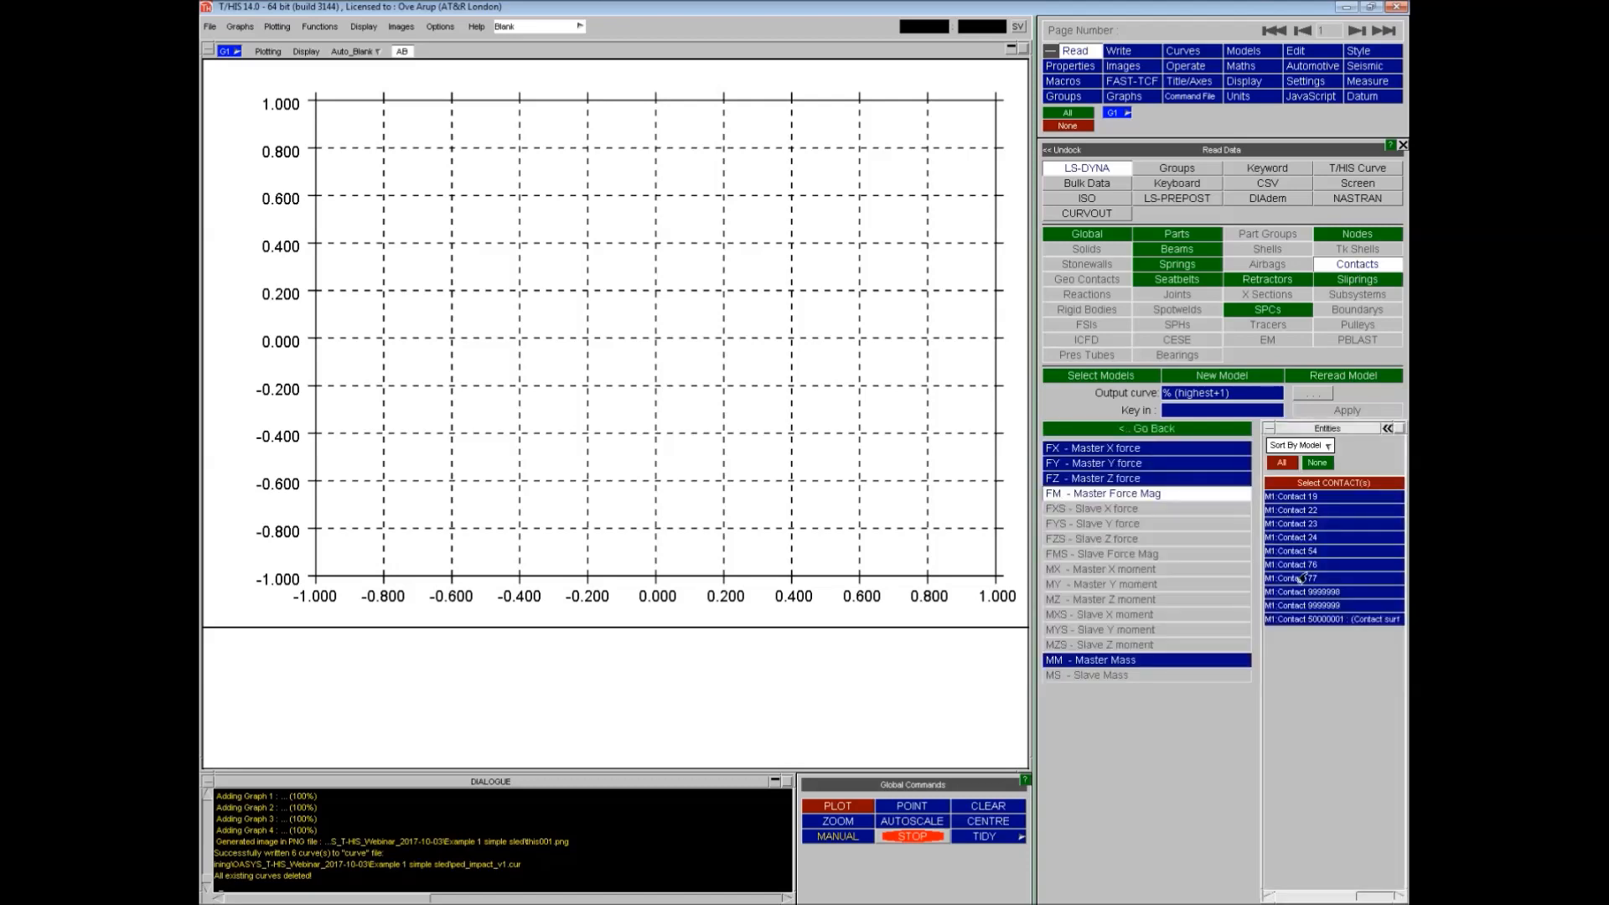
pyautogui.click(1305, 620)
pyautogui.click(1320, 409)
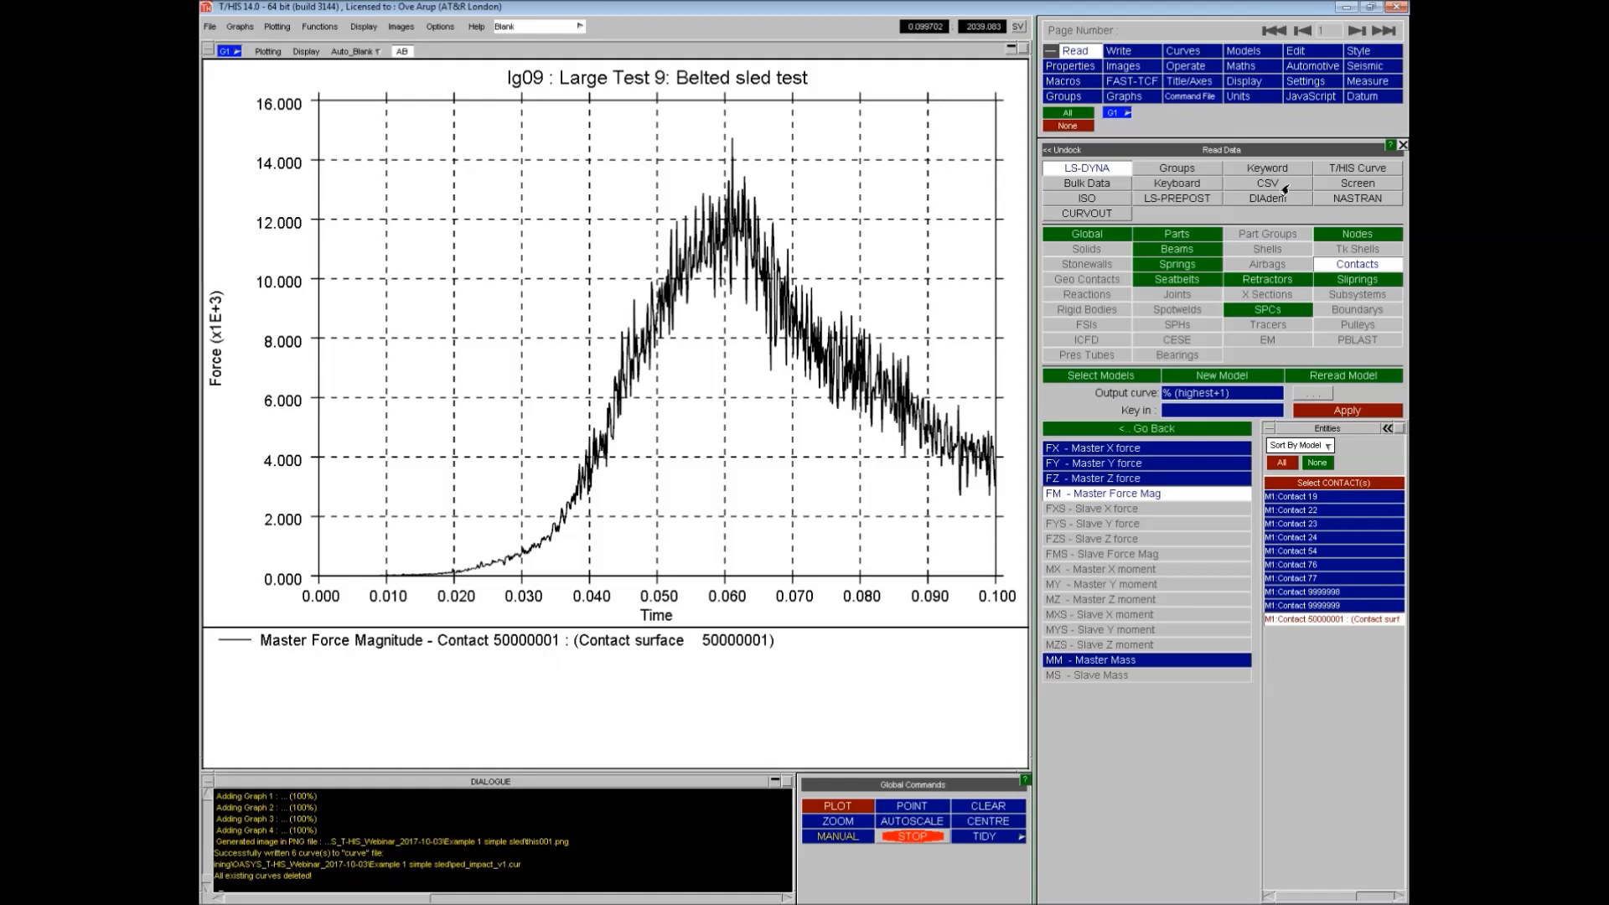
# - Apply an SAE C180 filter to the contact force curve with regularisation before filtering switched off
pyautogui.click(1306, 67)
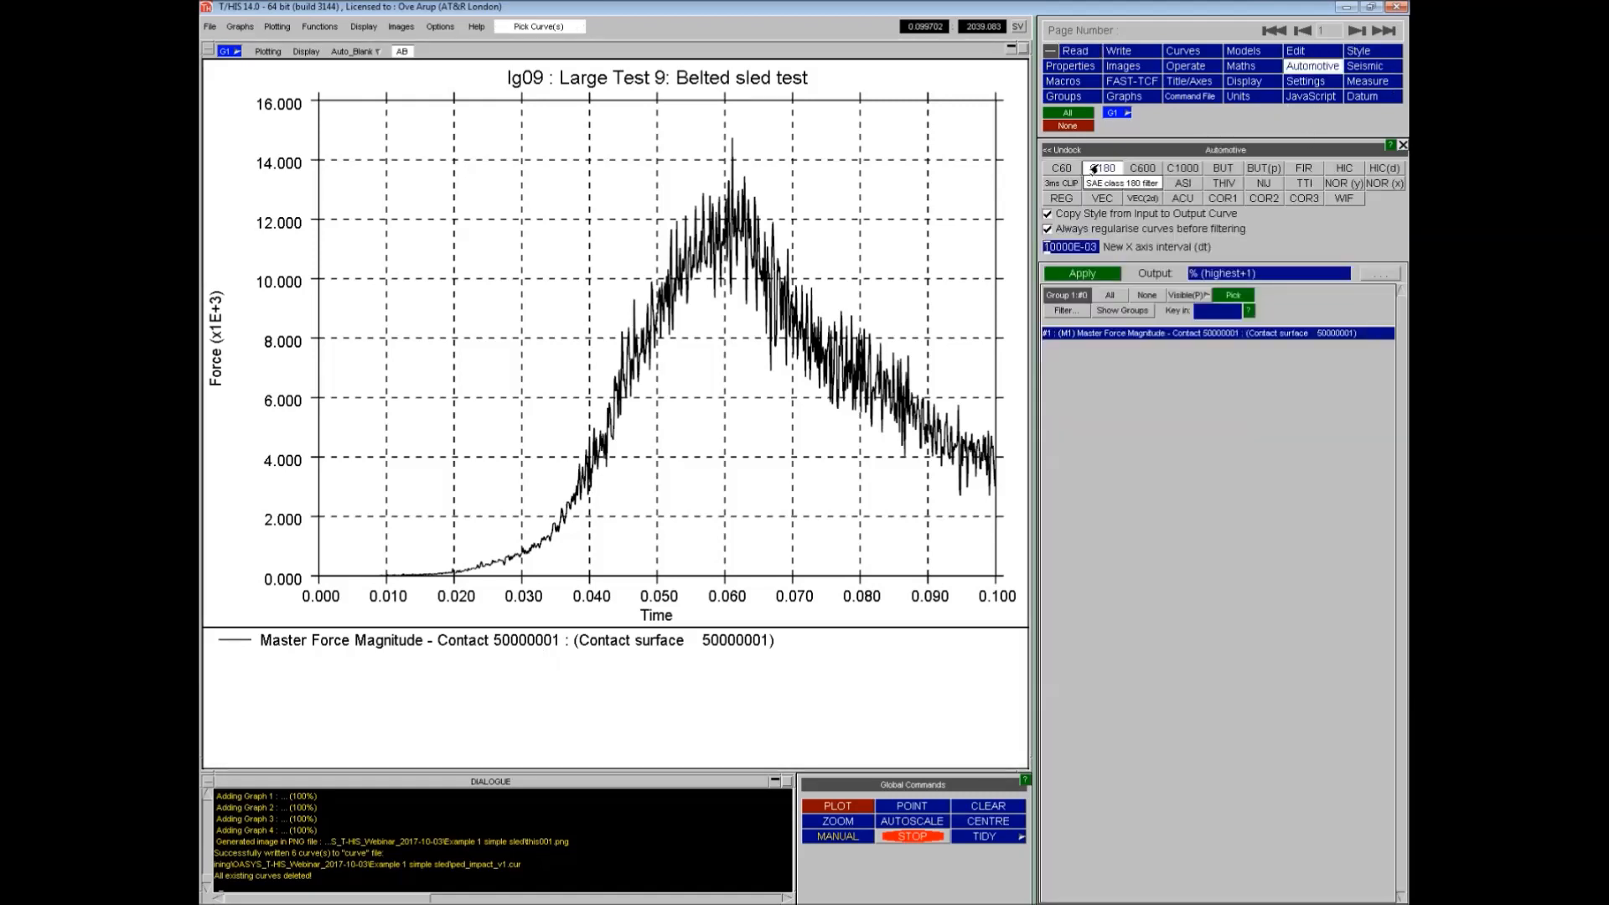
pyautogui.click(1048, 232)
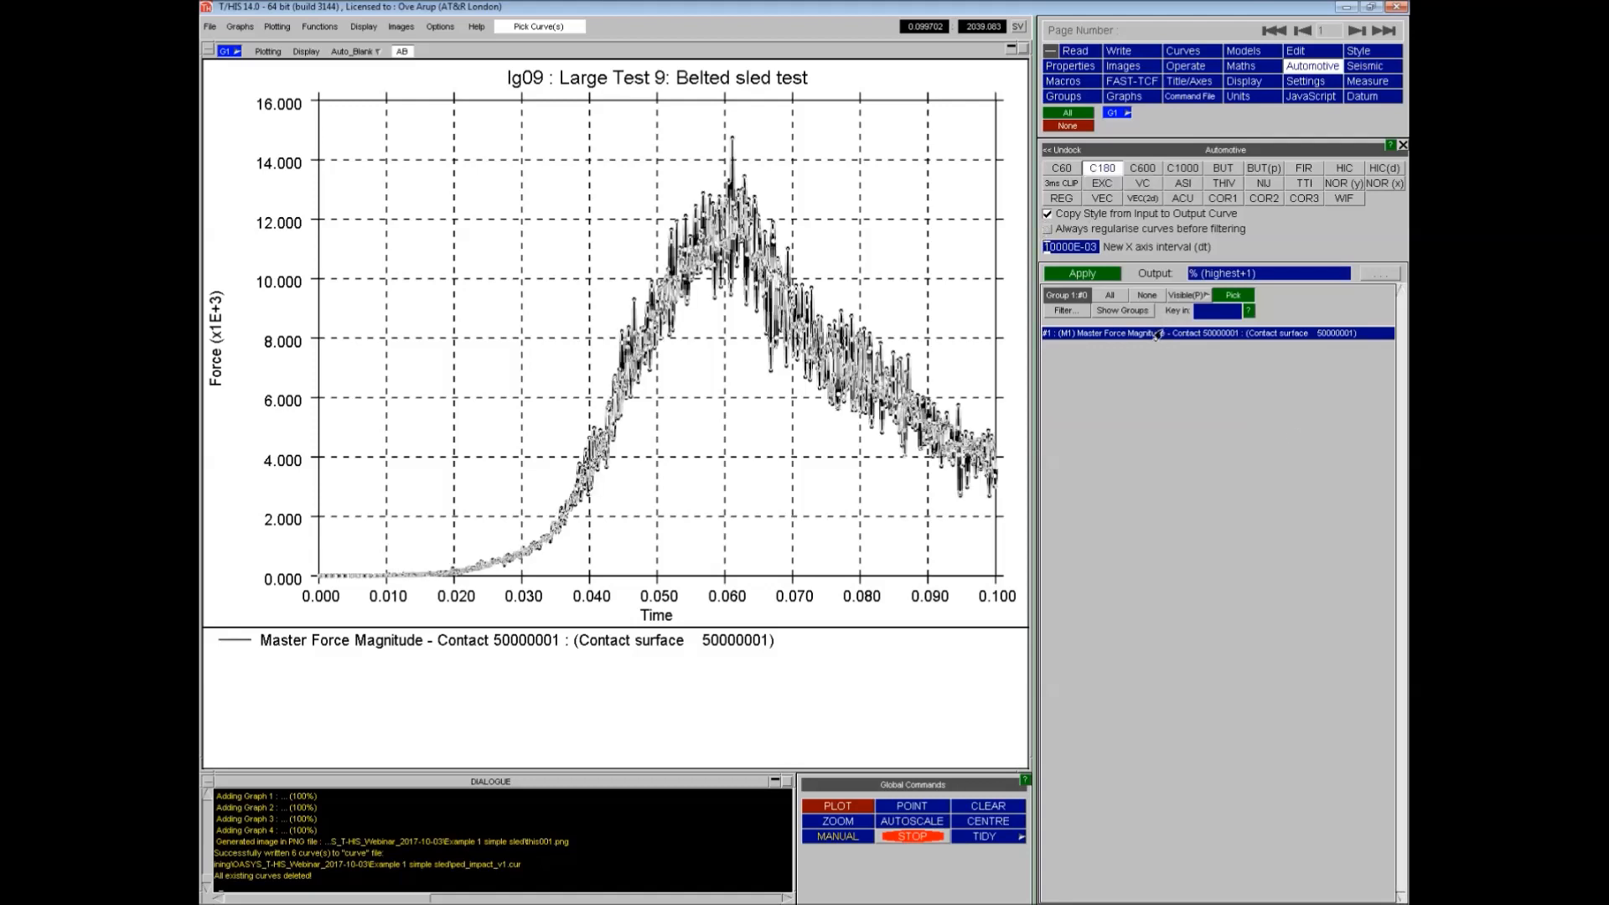
pyautogui.click(1264, 480)
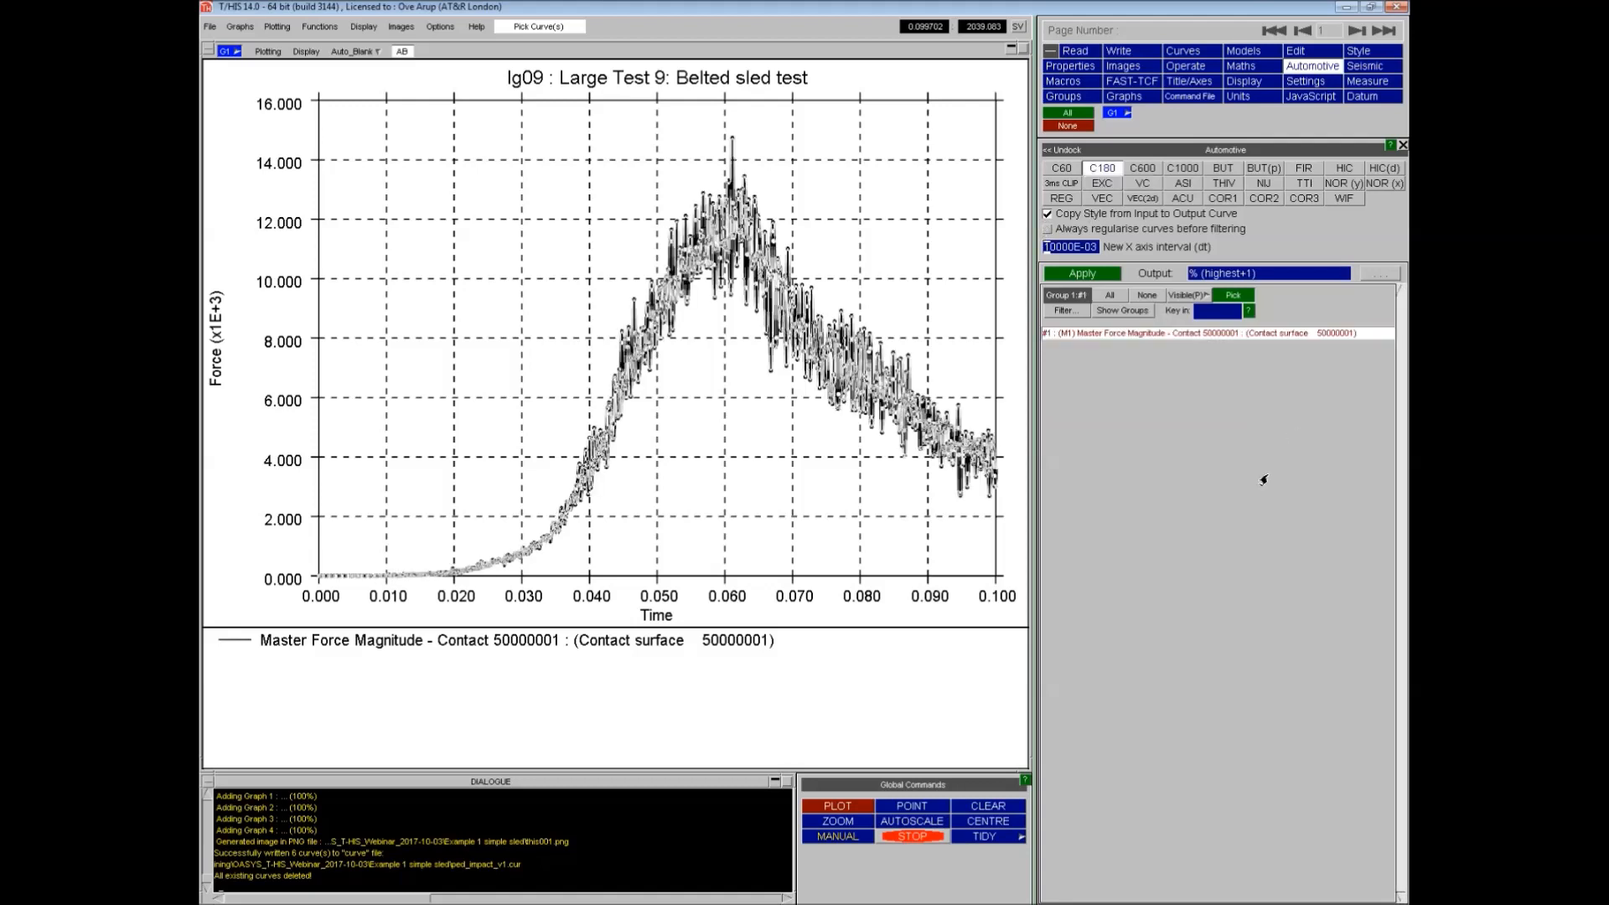
pyautogui.click(1072, 275)
# - Change the colour of the filtered curve to red
pyautogui.click(1183, 51)
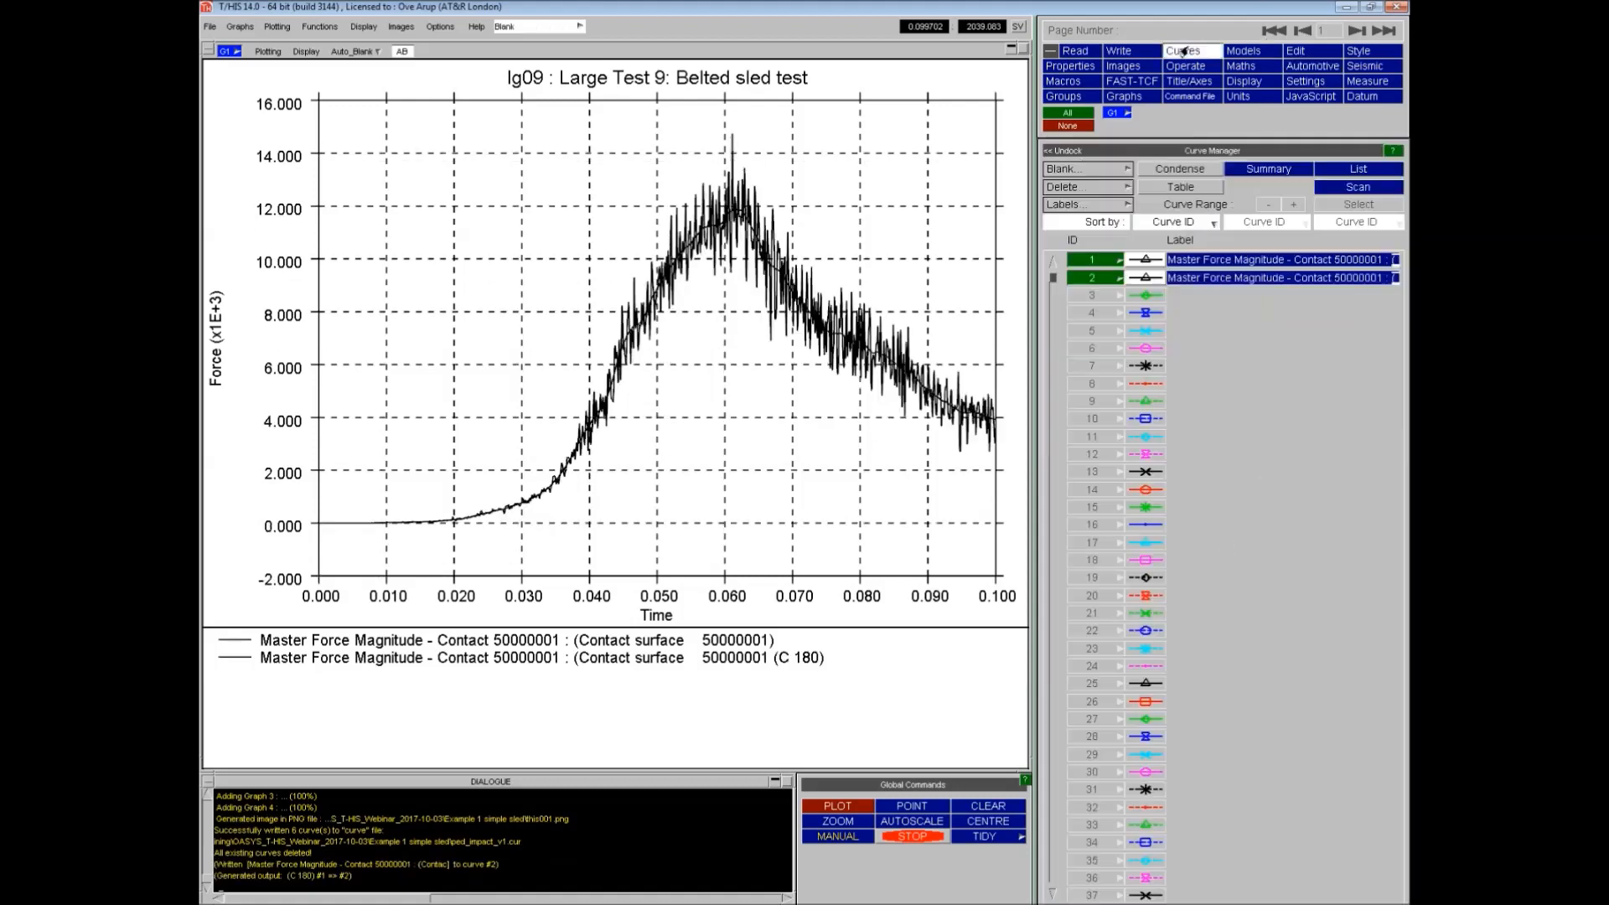
pyautogui.click(1138, 280)
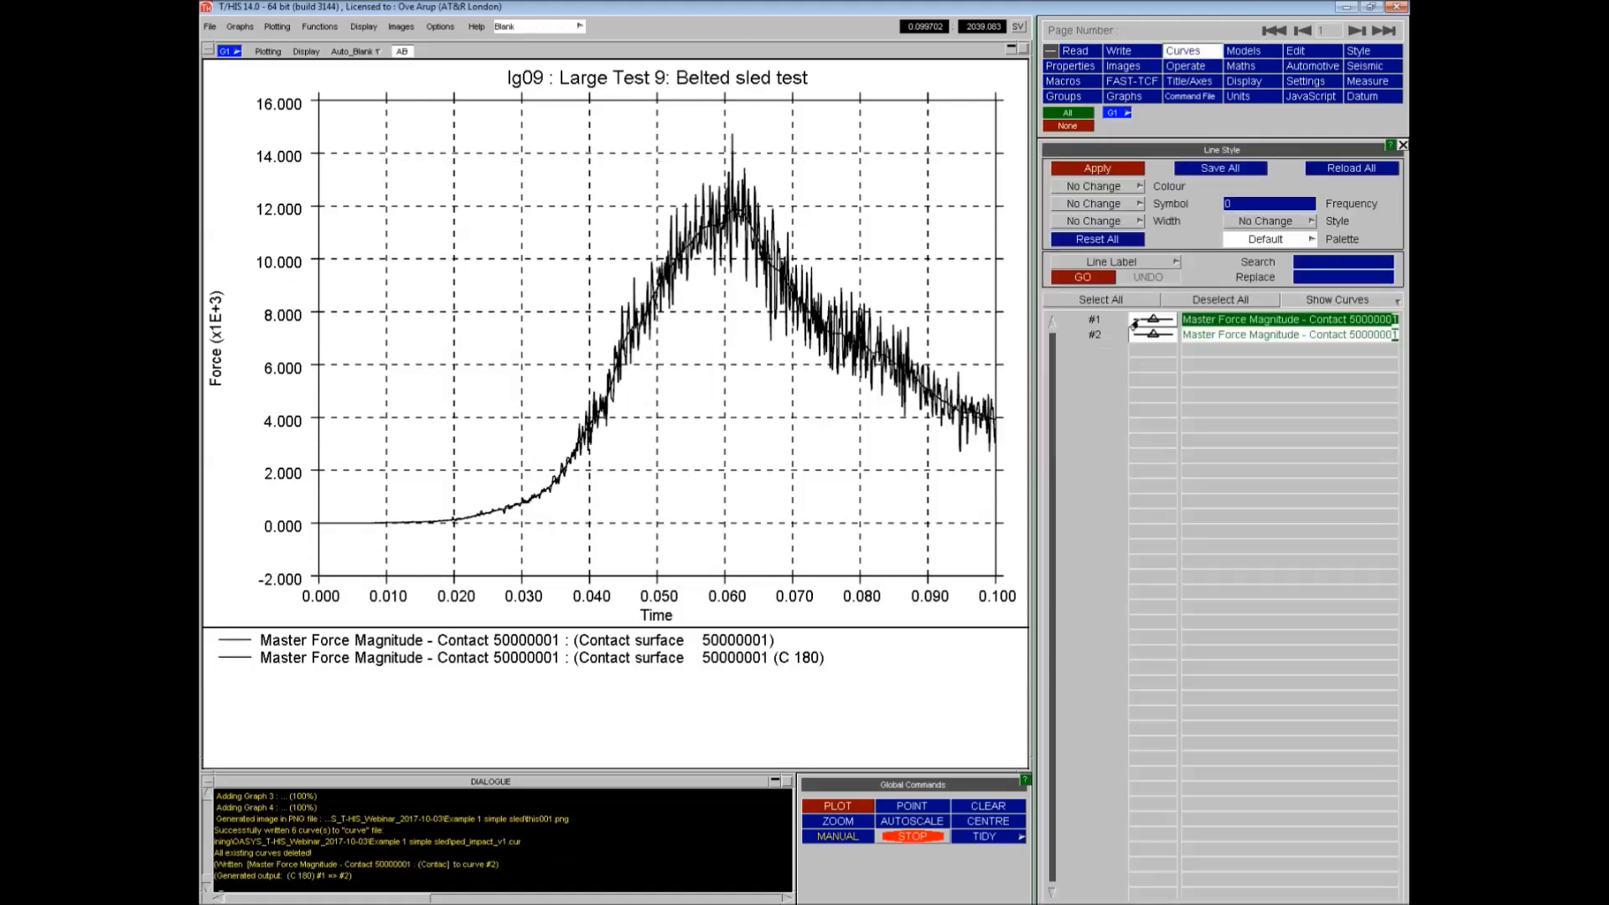
pyautogui.click(1128, 186)
pyautogui.click(1163, 192)
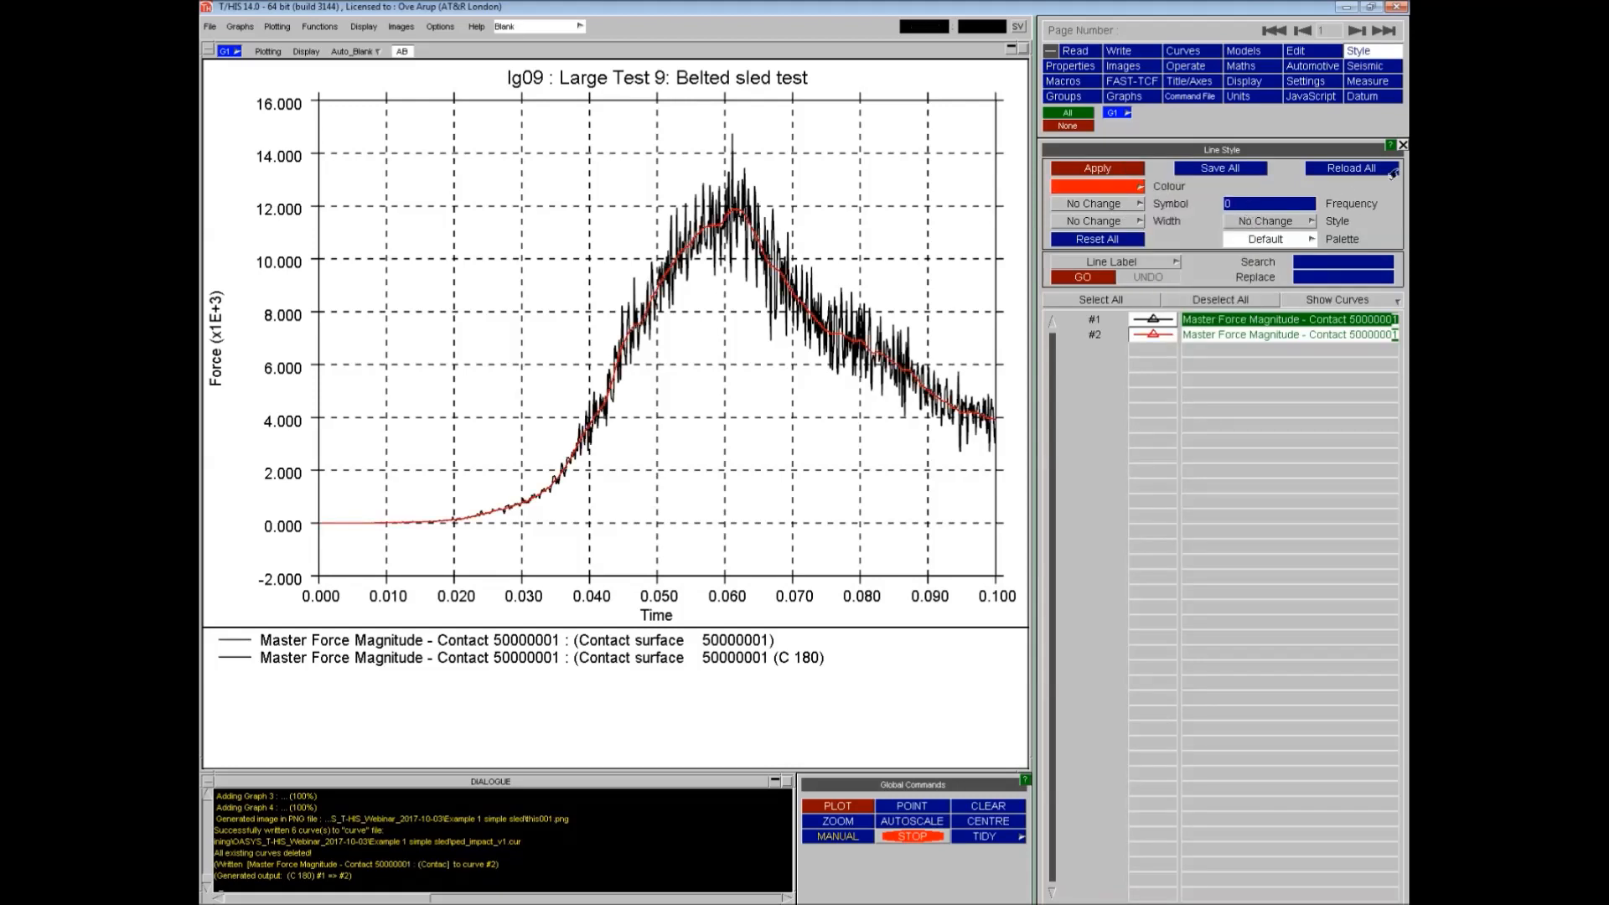
pyautogui.click(1403, 145)
# - Rename curve 1's label to Master Force Magnitude - Ped to Bonnet
pyautogui.click(1066, 151)
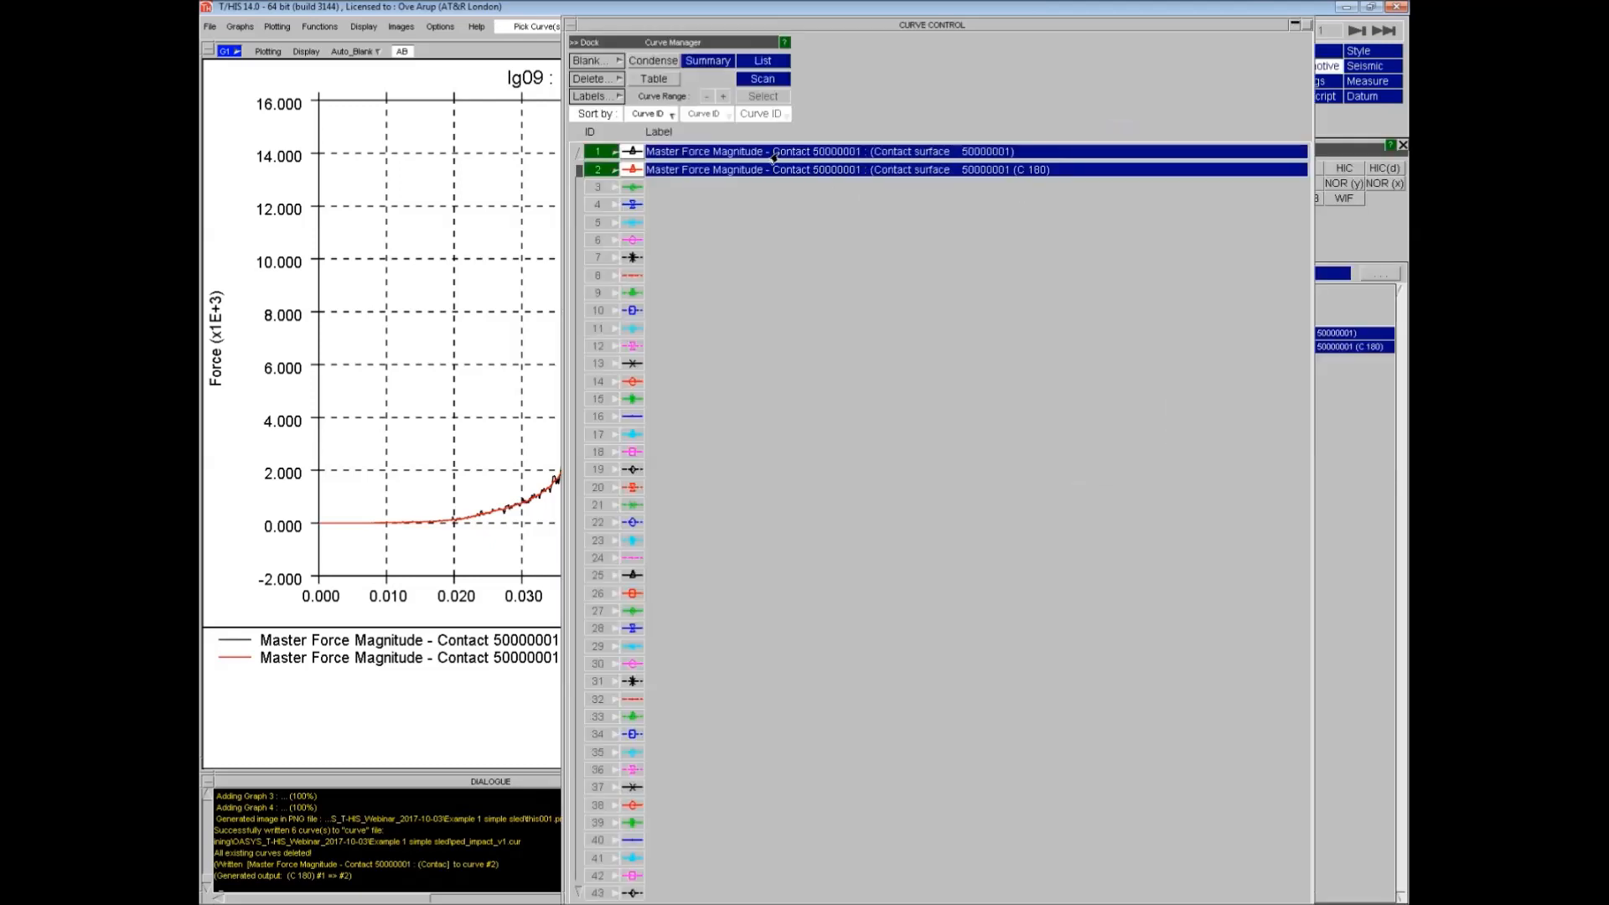
pyautogui.click(773, 153)
pyautogui.moveTo(773, 154); pyautogui.dragTo(1021, 157)
pyautogui.press('Delete')
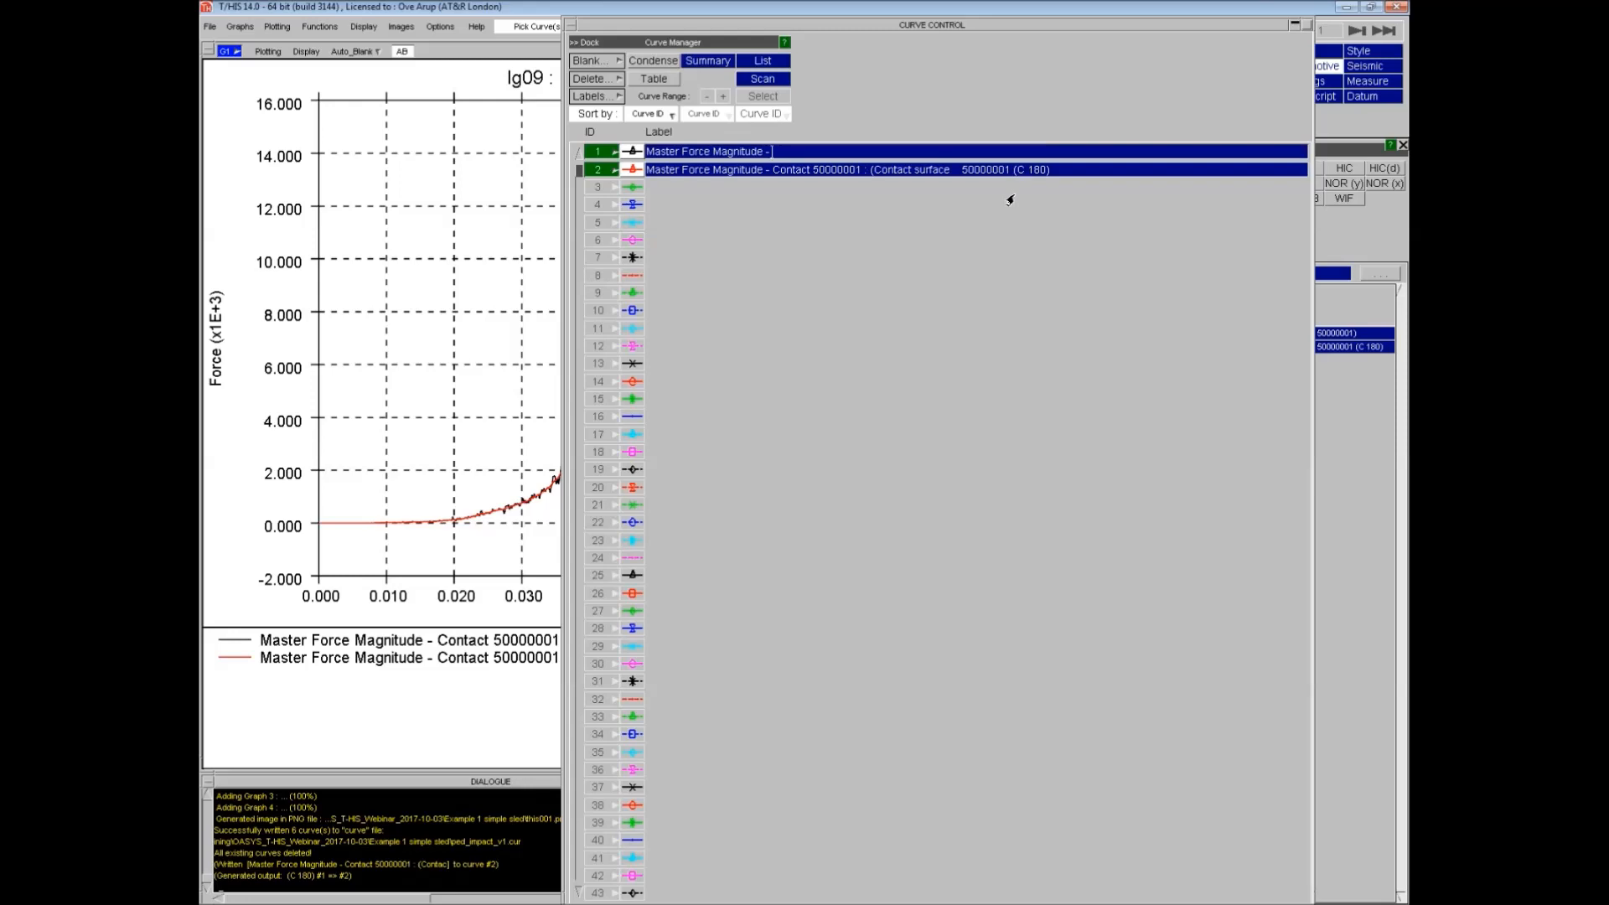
pyautogui.write('Ped to Bonnet')
pyautogui.press('Return')
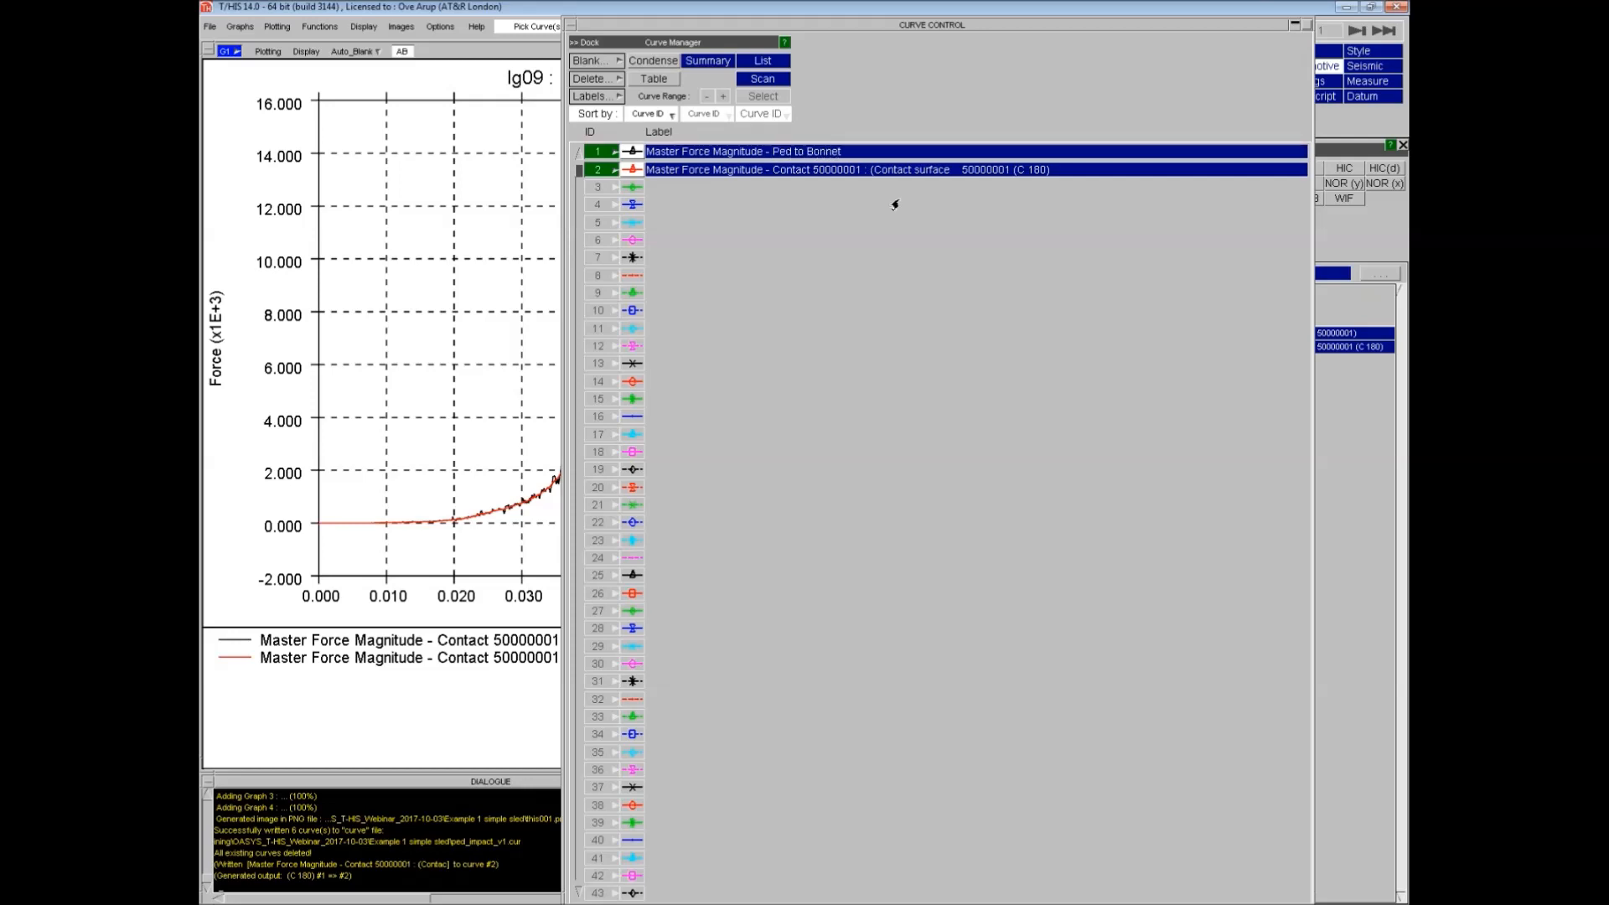
# - Rename curve 2's label to Master Force Magnitude - Ped to Bonnet (Filter C 180)
pyautogui.click(771, 175)
pyautogui.moveTo(772, 176); pyautogui.dragTo(1010, 177)
pyautogui.press('BackSpace')
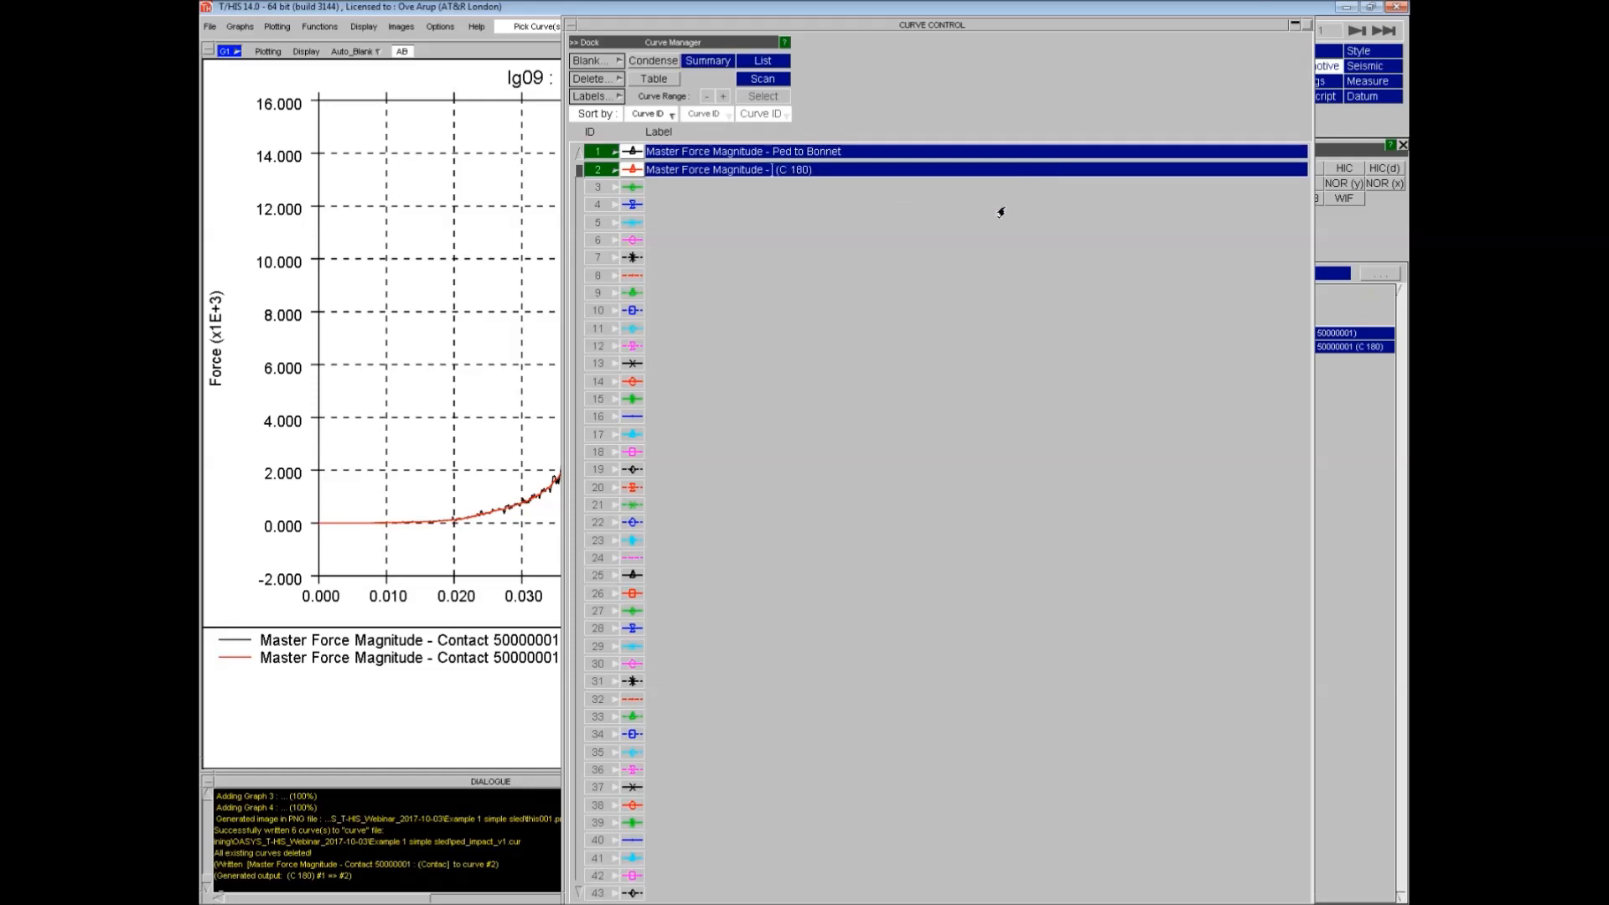
pyautogui.write('Ped to Bonnet (Filter')
pyautogui.press('Return')
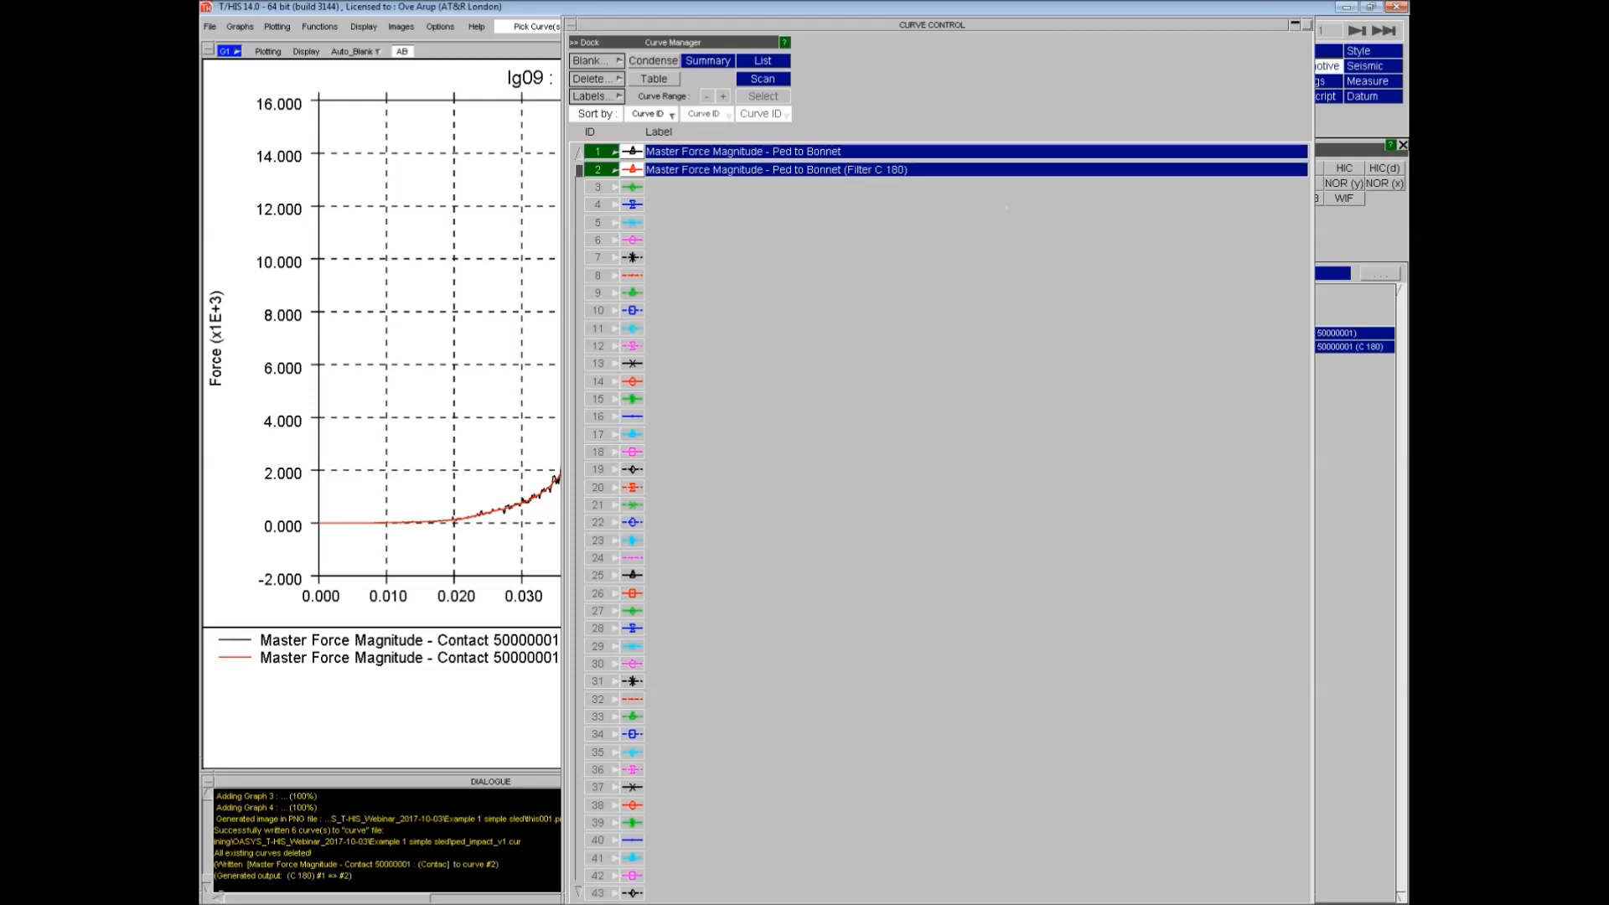
pyautogui.click(586, 43)
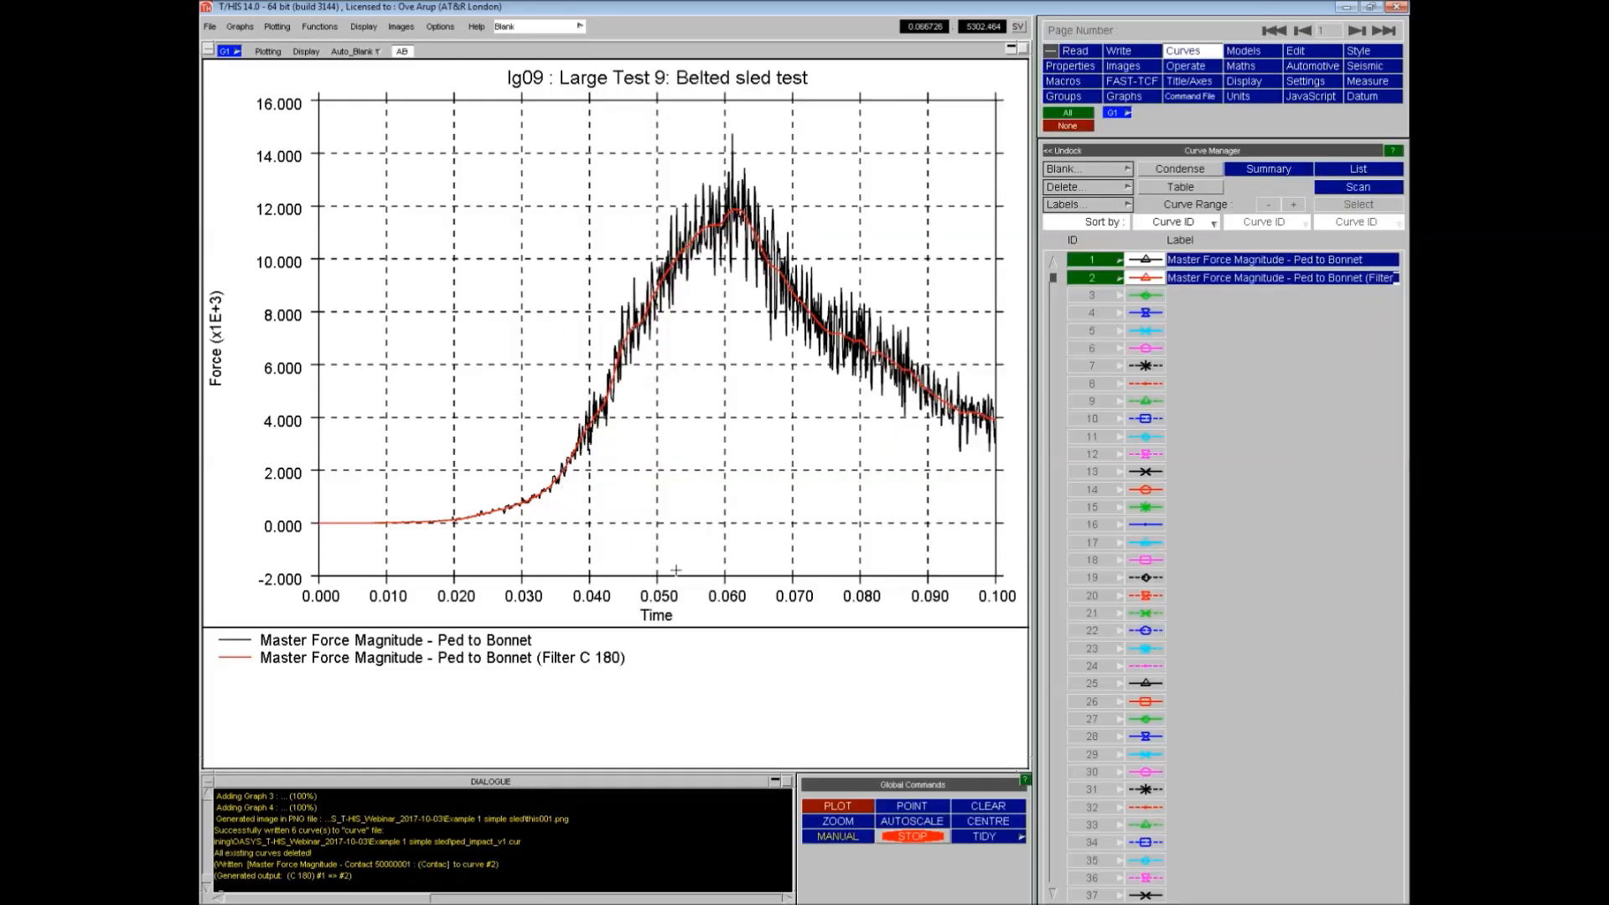
# - Set the graph title to Impact Contact Force
pyautogui.click(642, 80)
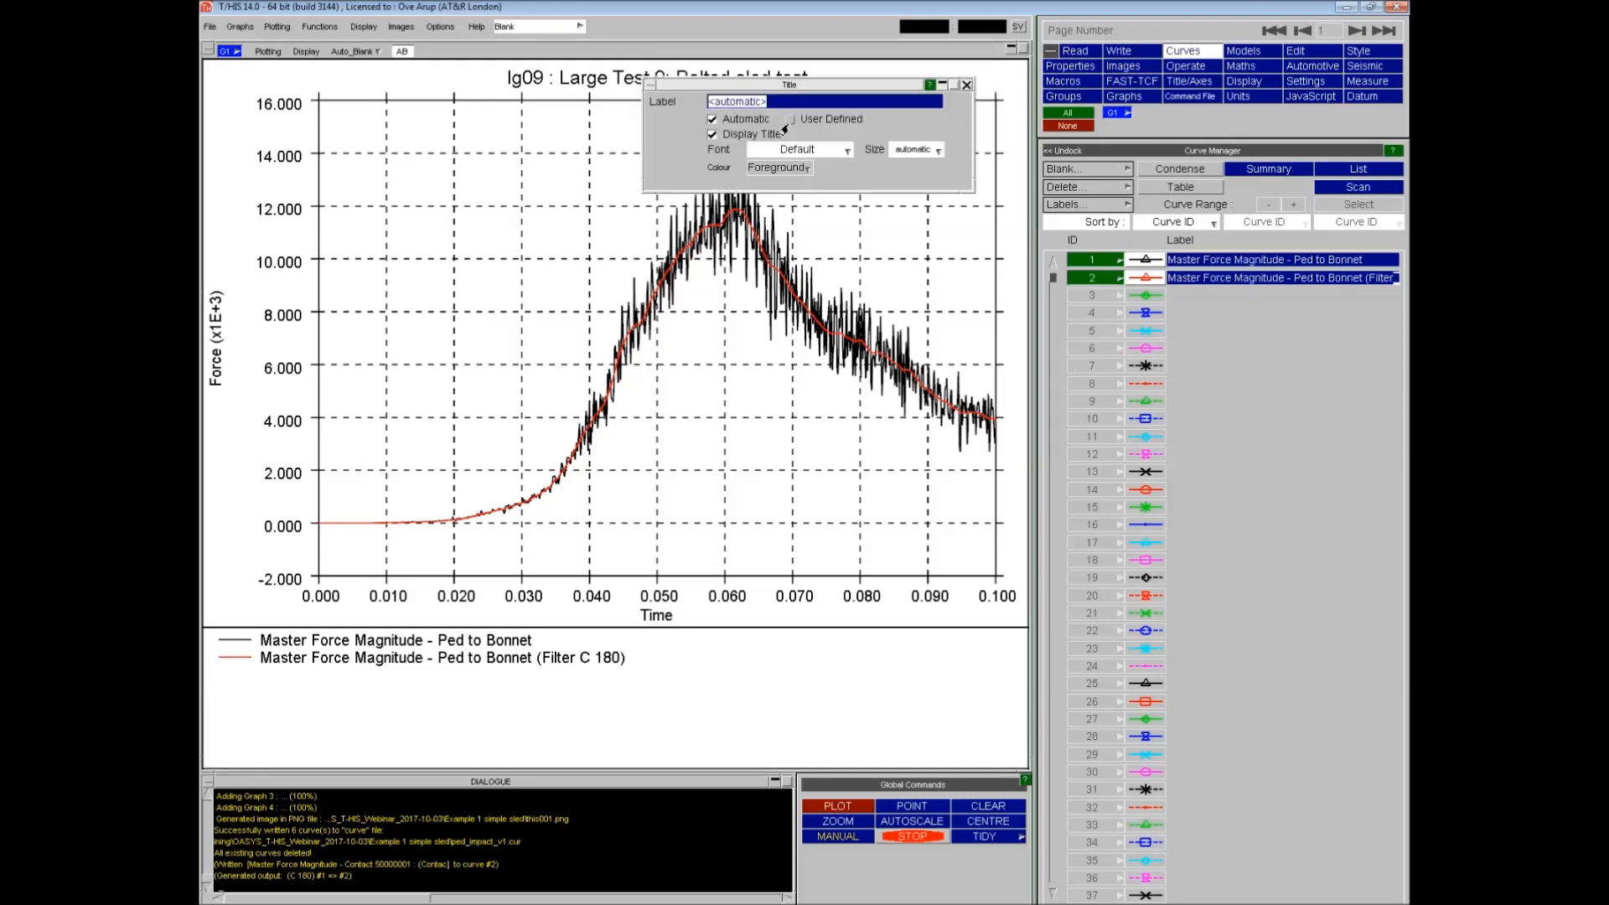
pyautogui.write('Impact Contact Force')
pyautogui.press('Return')
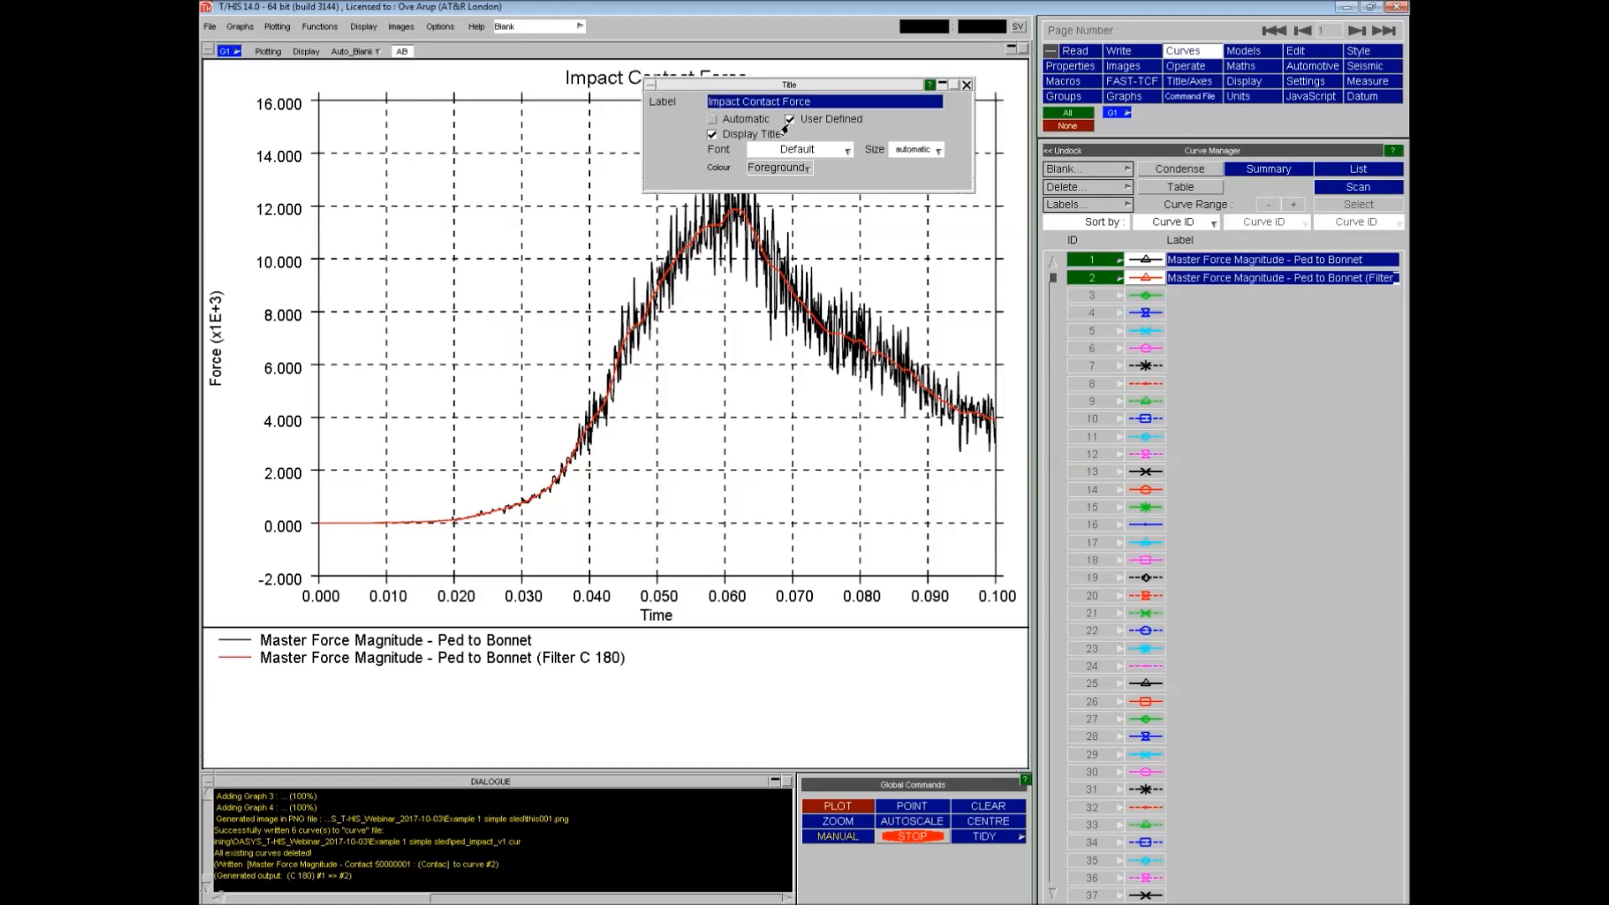
pyautogui.click(966, 84)
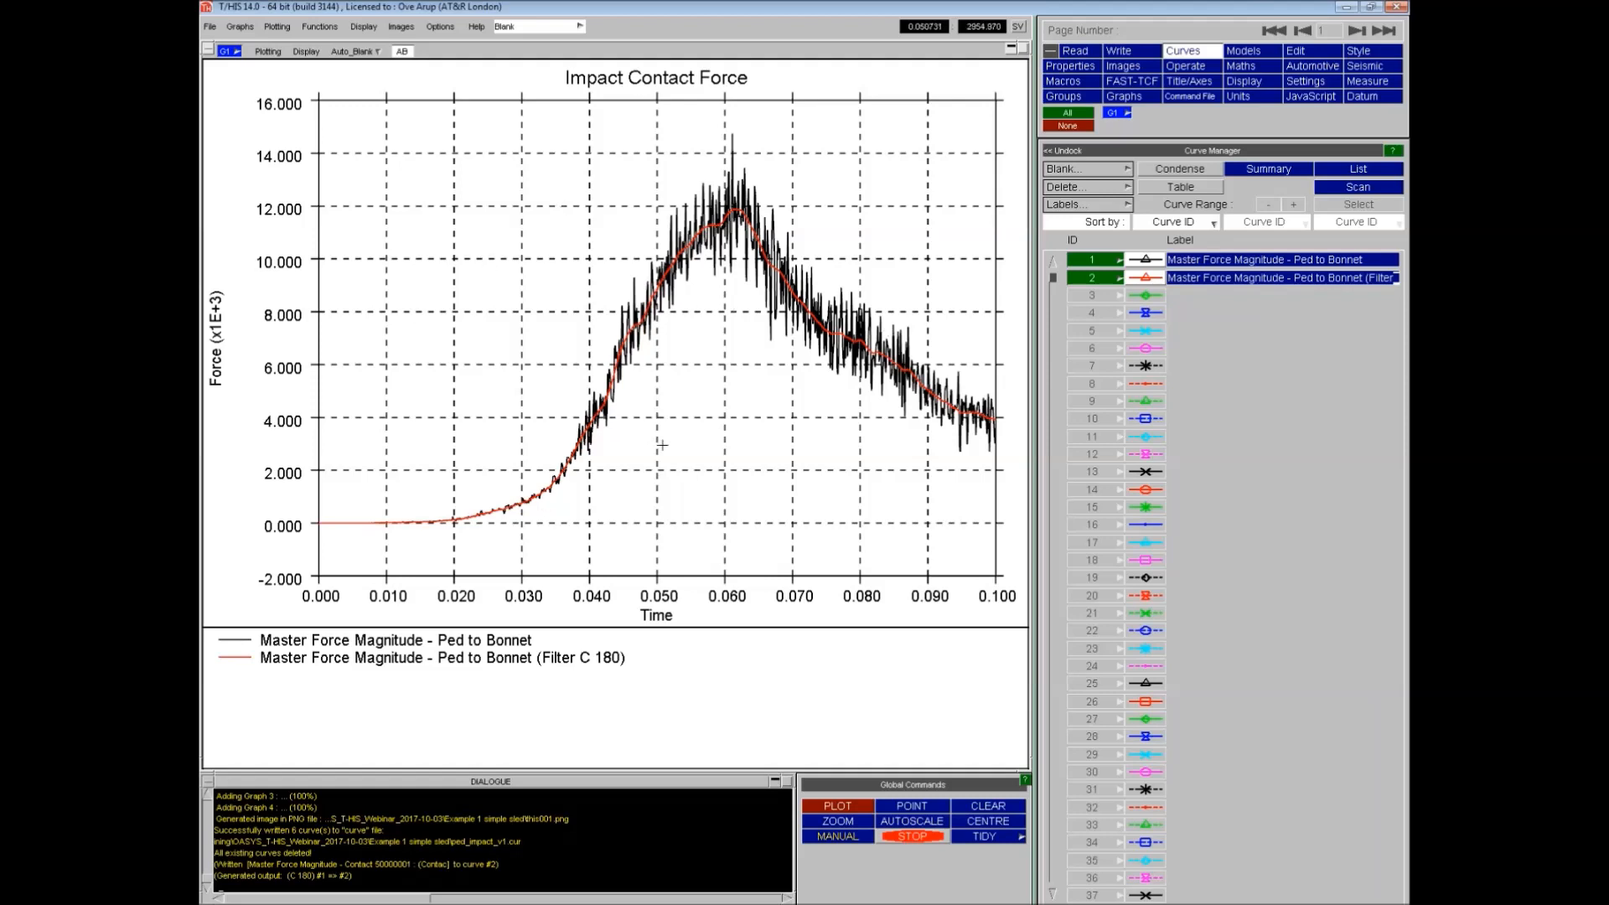
# - Start a FAST-TCF script named FM_v1 generated for the current page
pyautogui.click(1131, 81)
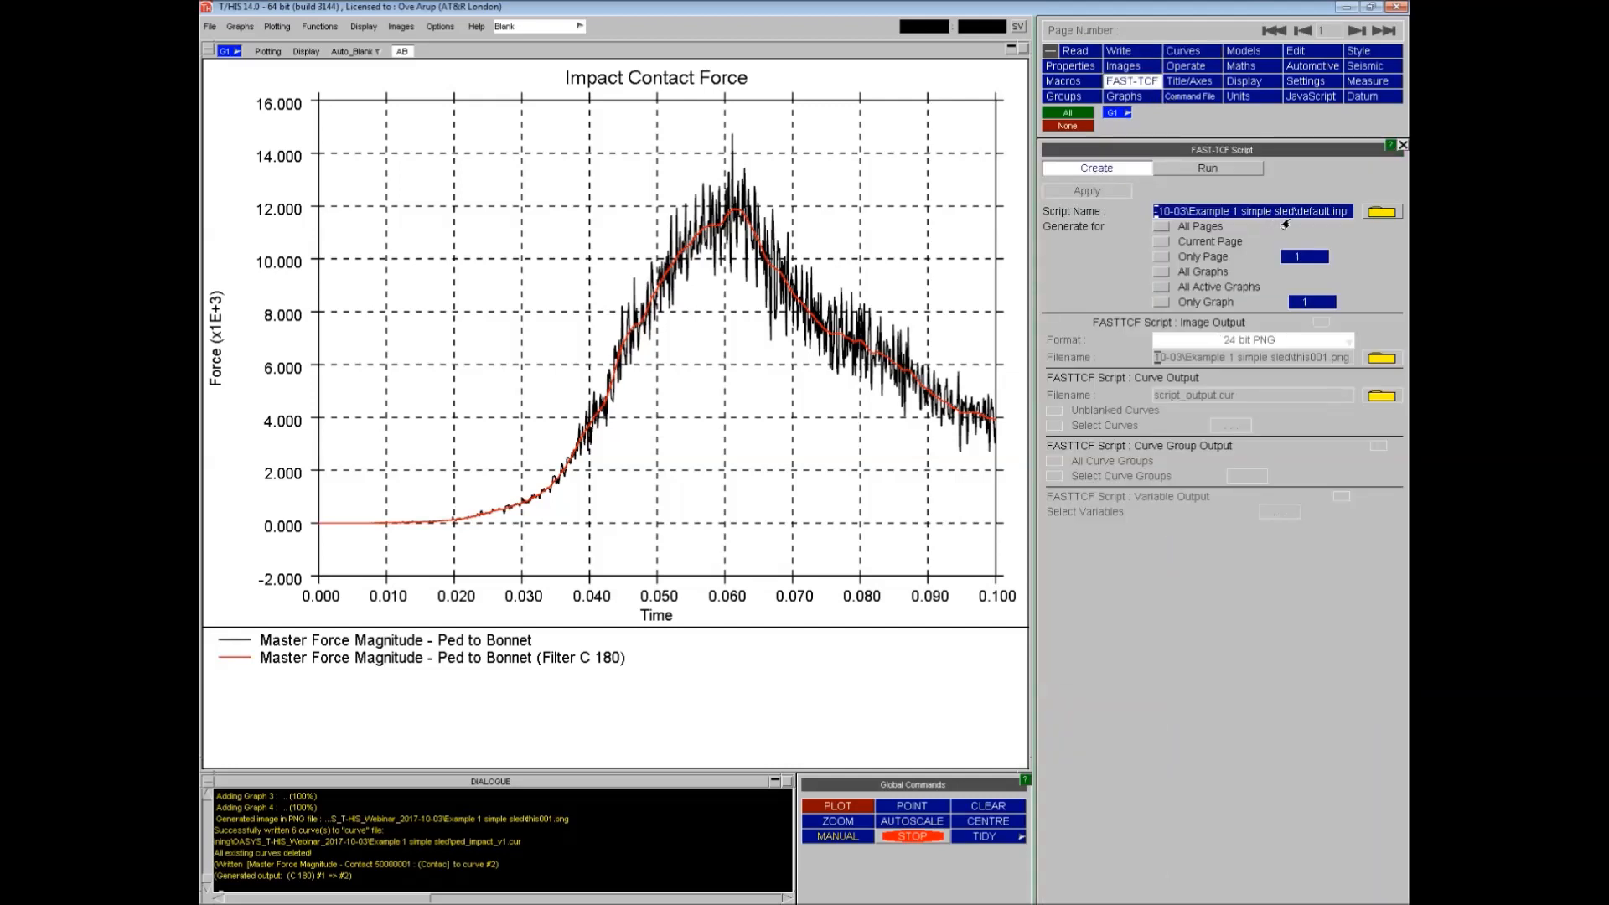
pyautogui.doubleClick(1319, 212)
pyautogui.write('FM_v1')
pyautogui.press('Return')
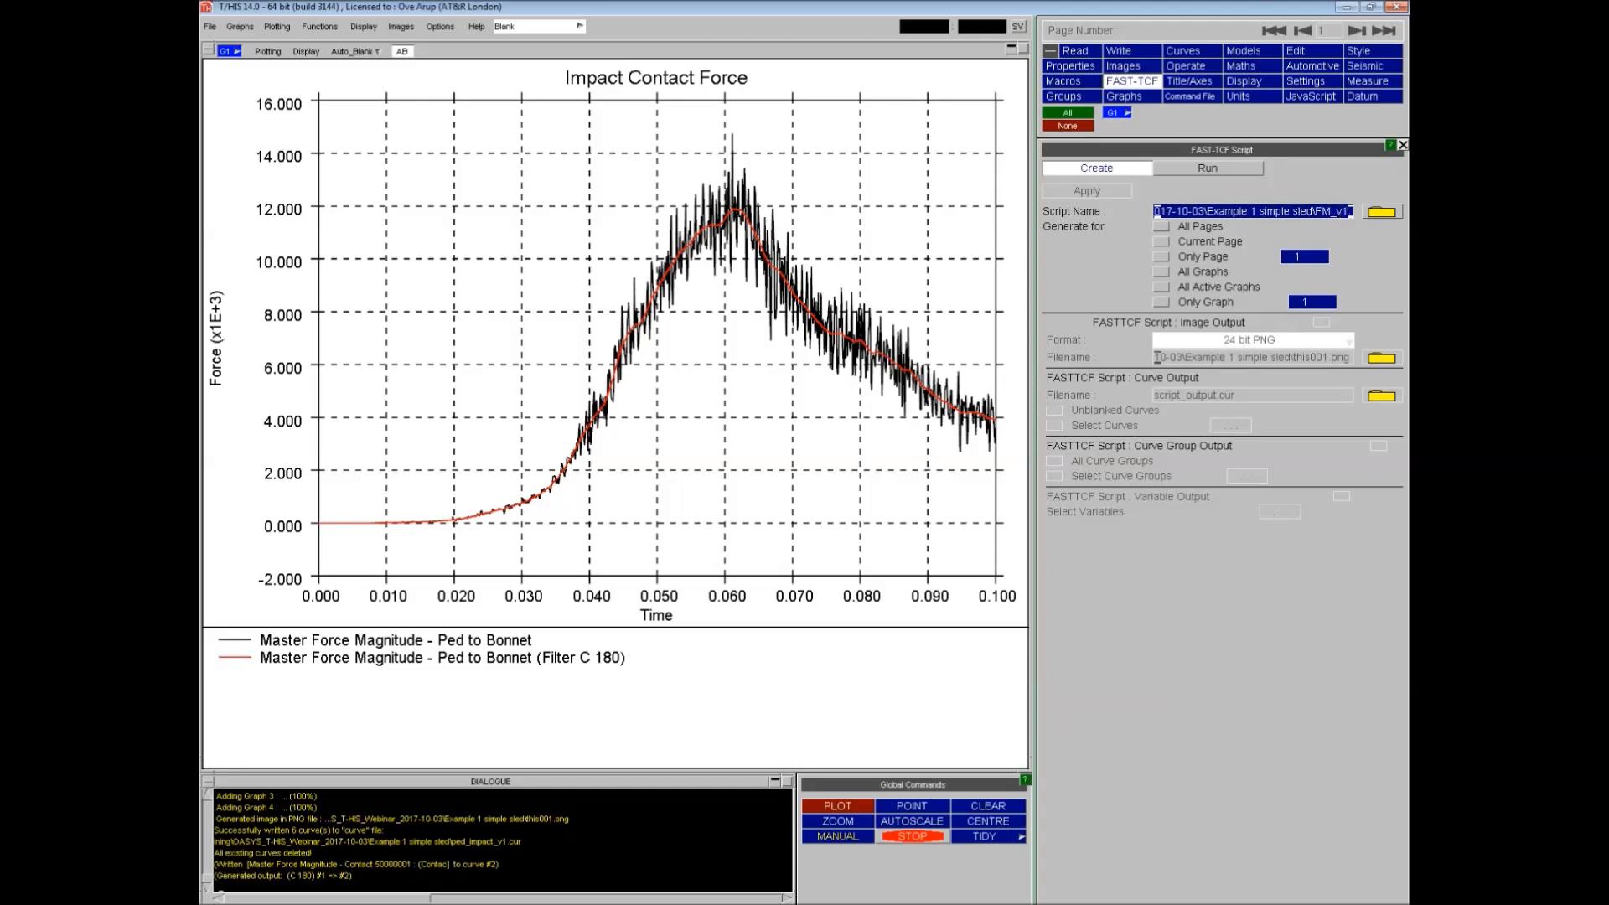
pyautogui.click(1161, 242)
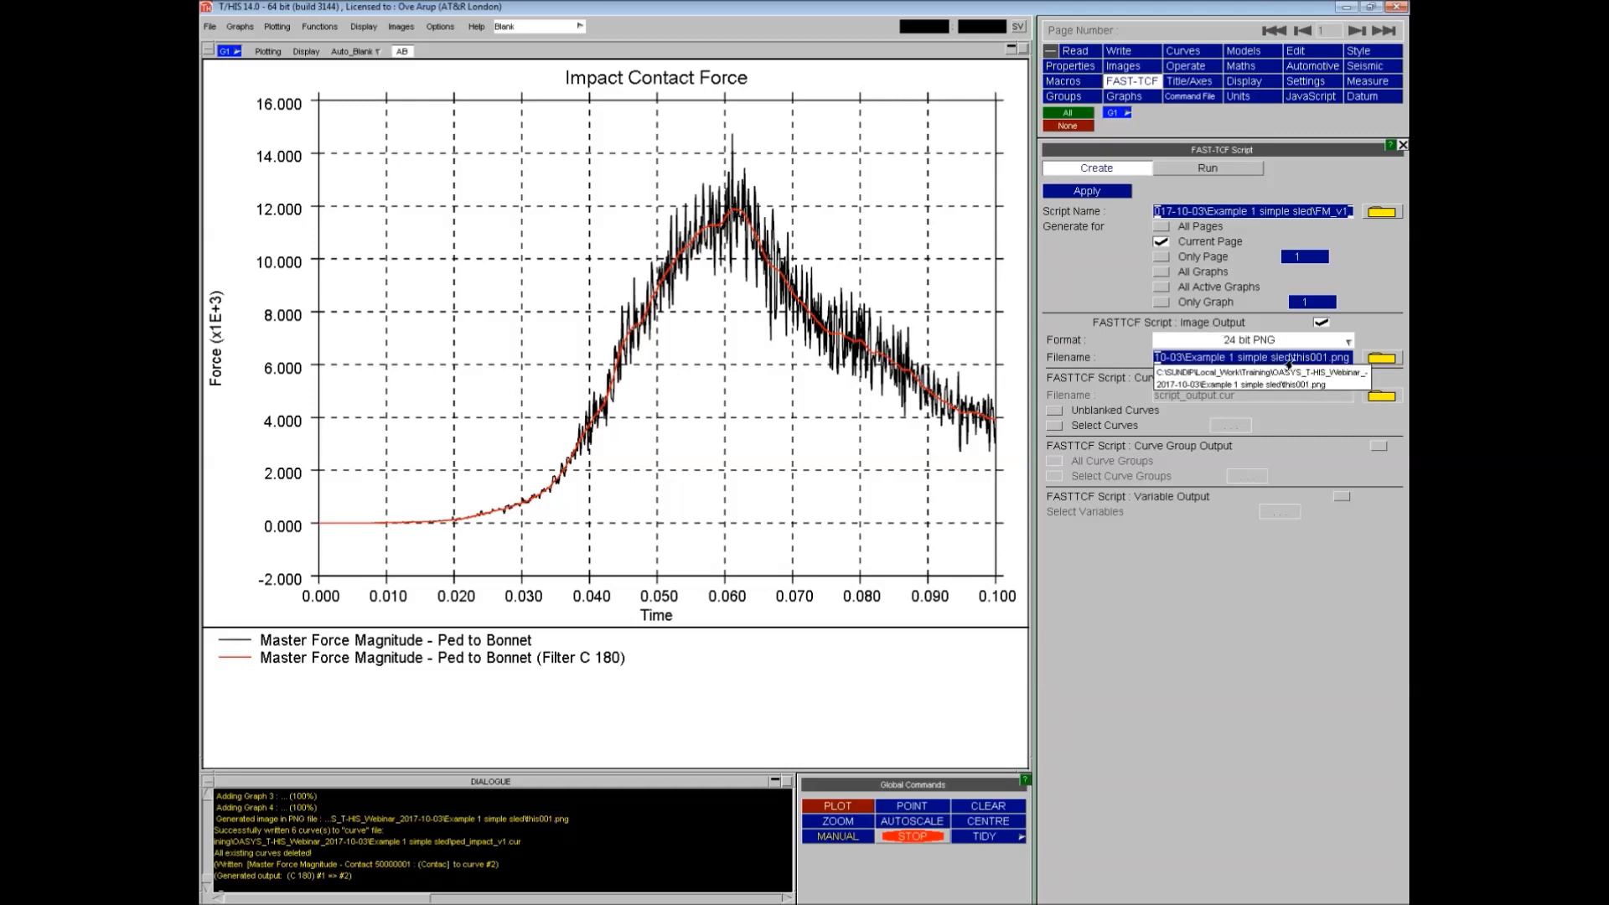
# - Set the script's image output file name to FM_v1.png
pyautogui.moveTo(1291, 361); pyautogui.dragTo(1320, 361)
pyautogui.write('FM_')
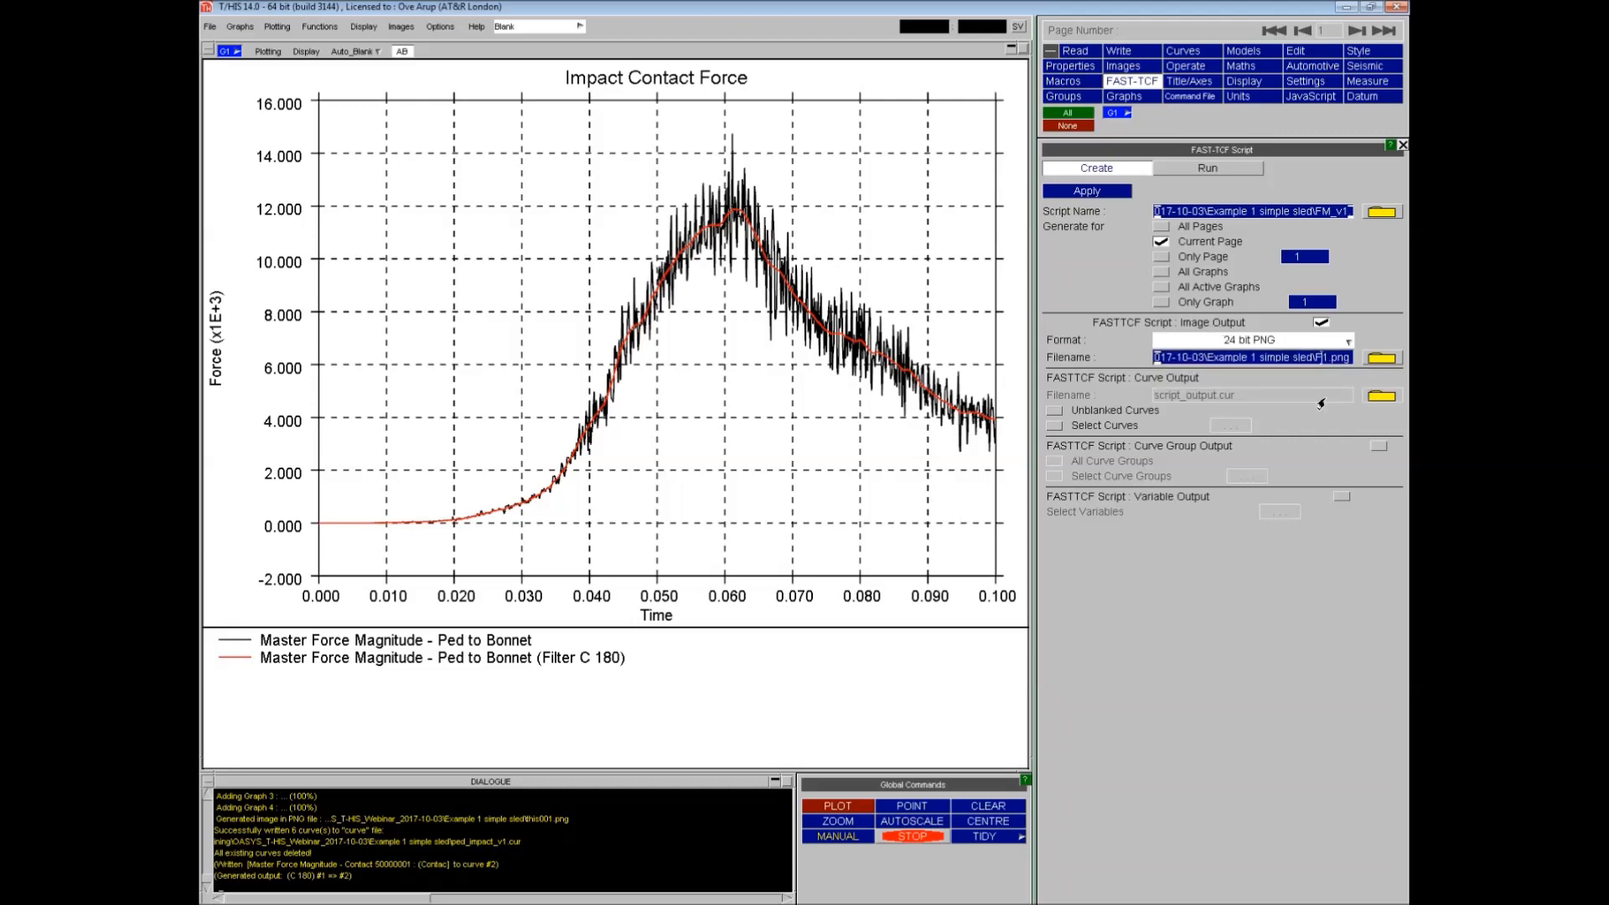
pyautogui.write('v')
# - Output unblanked curves to FM_v1.cur and generate the FAST-TCF script
pyautogui.click(1054, 411)
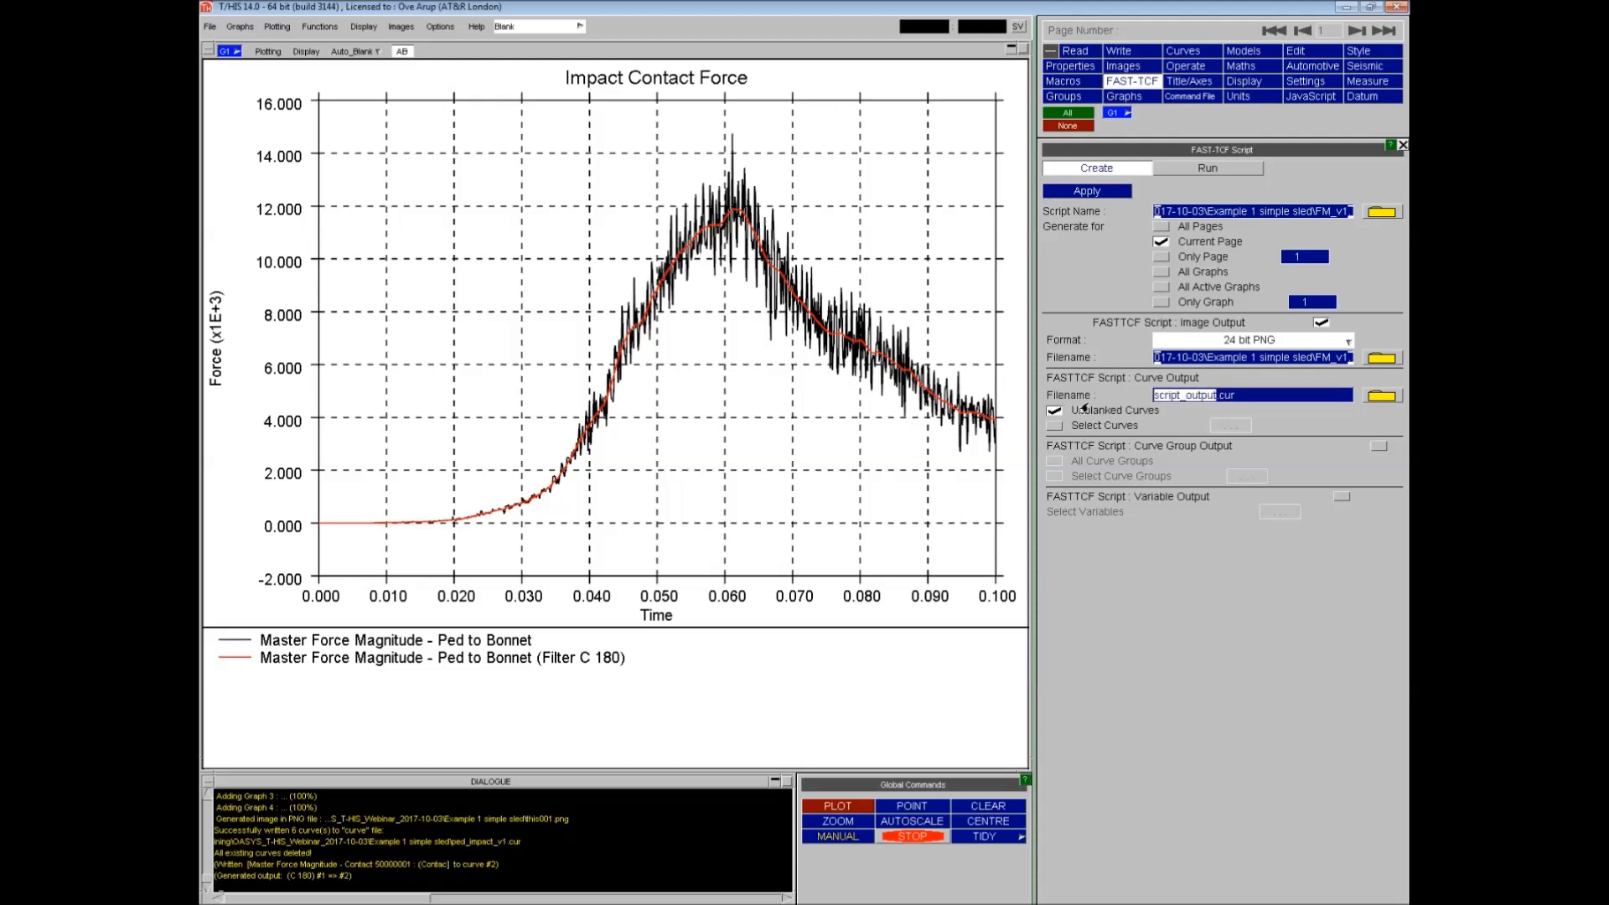
pyautogui.write('FM_v1')
pyautogui.press('Return')
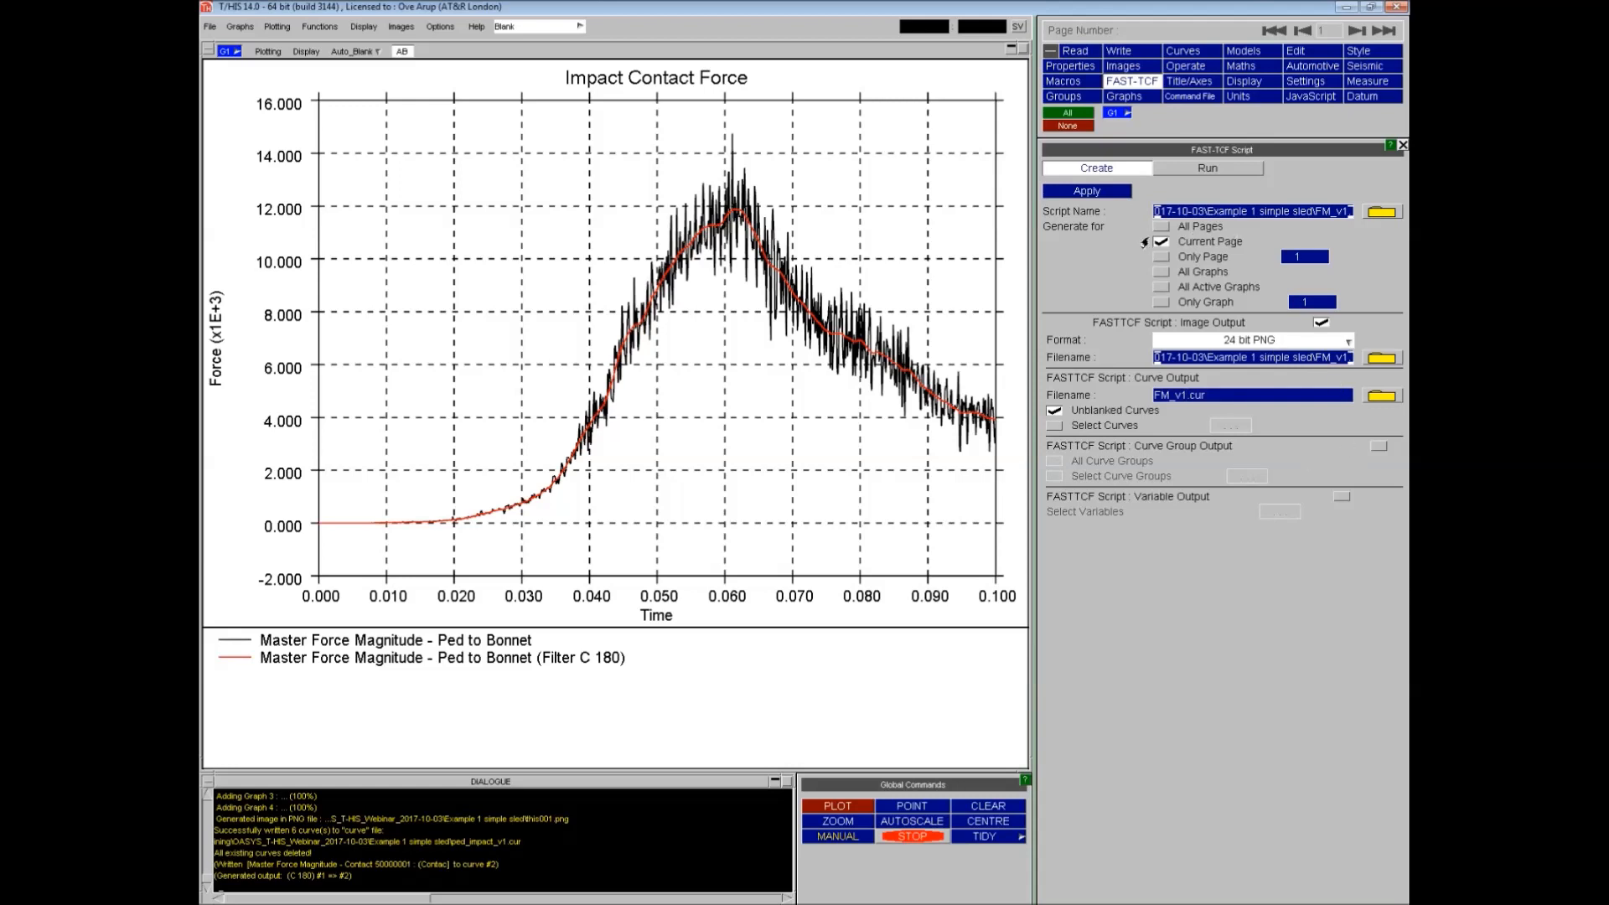
pyautogui.click(1085, 196)
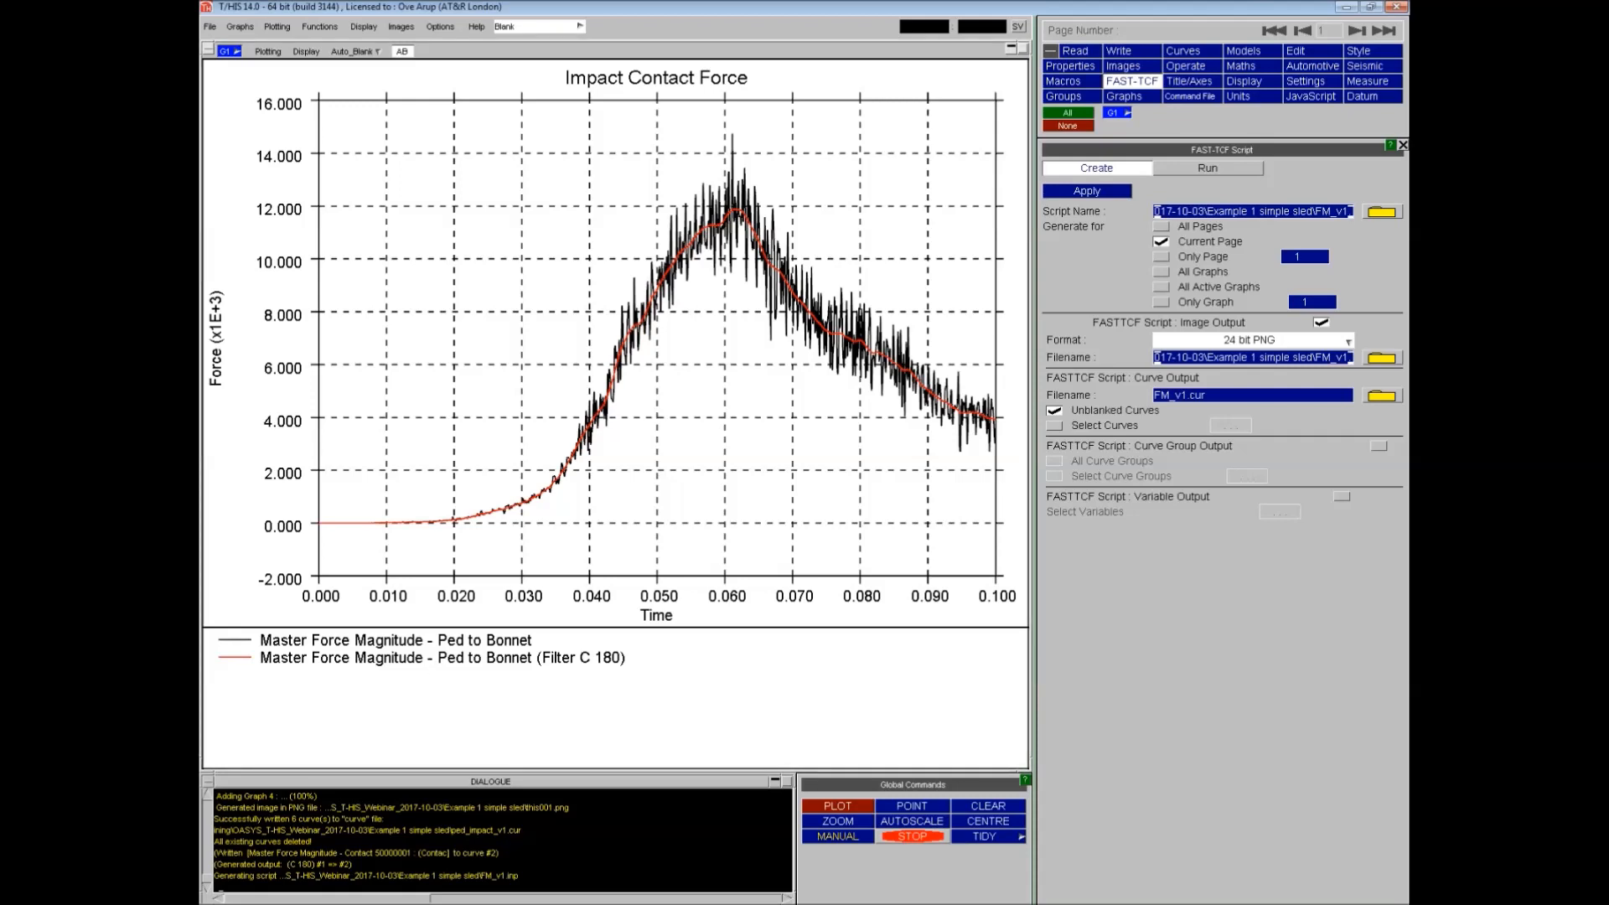
# - Switch to the newly opened T/HIS session and dismiss its checkpoint files dialog
pyautogui.hotkey('alt', 'Tab')
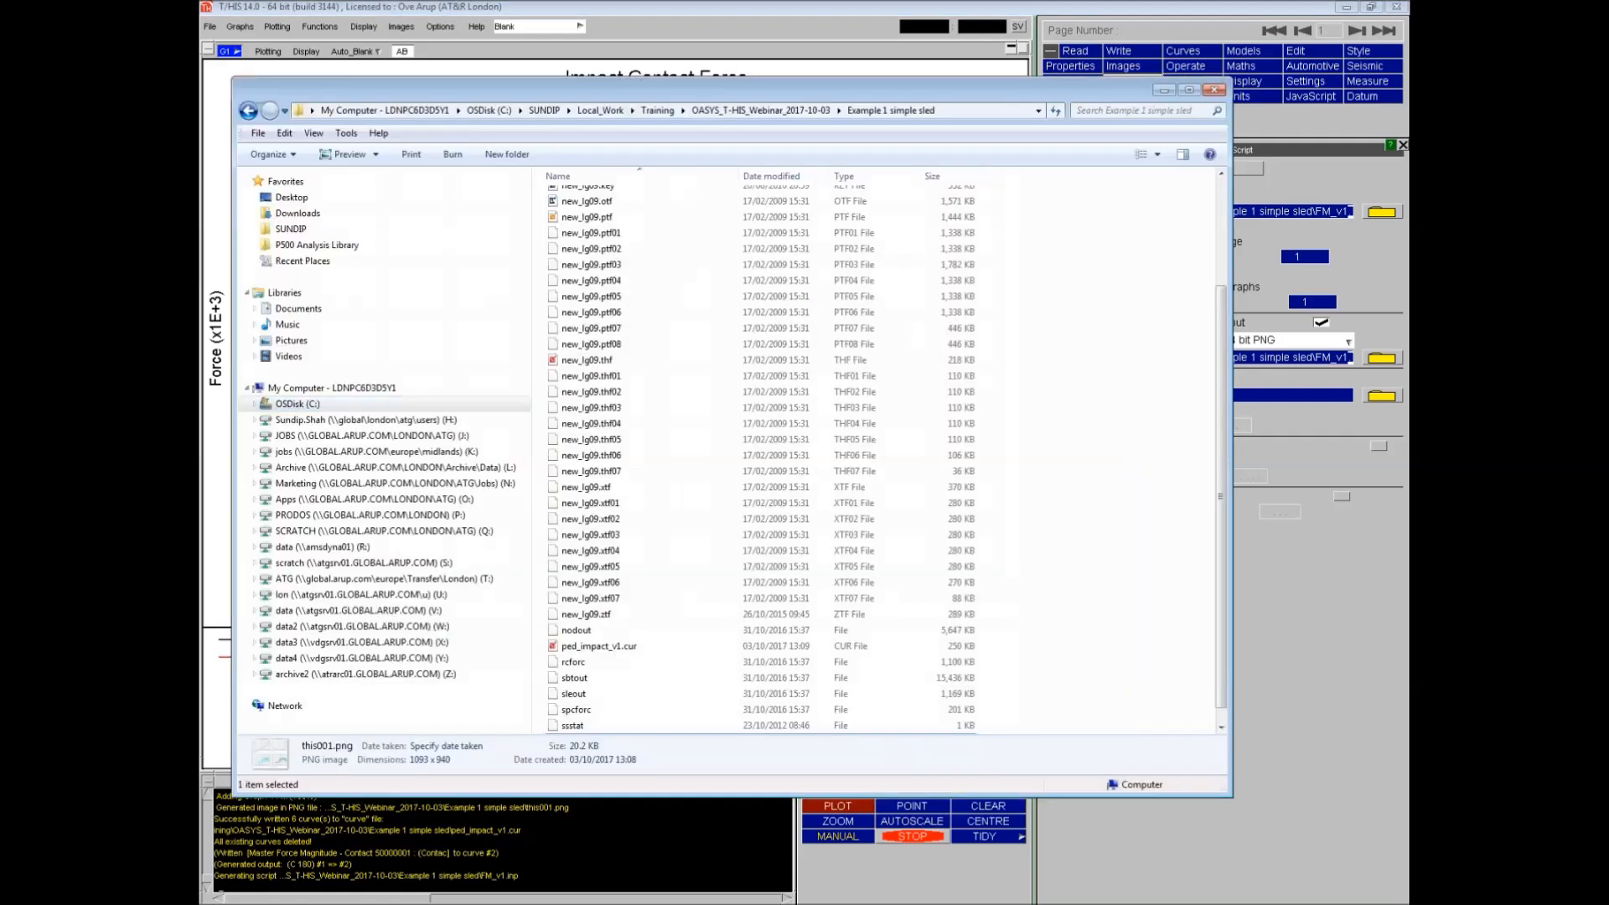
pyautogui.click(807, 112)
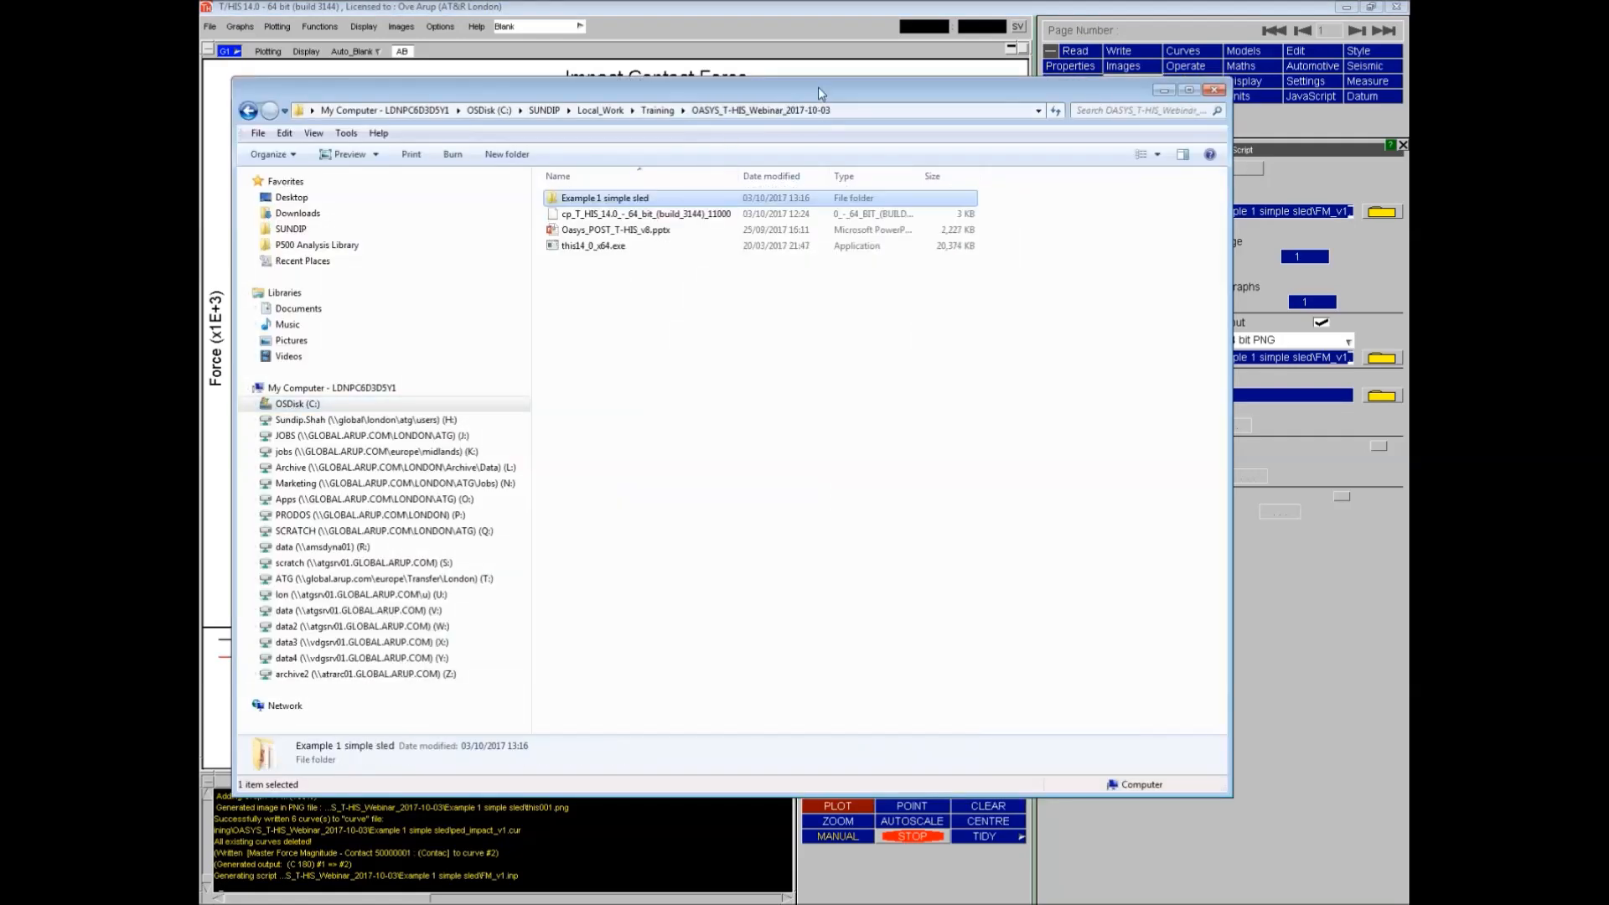
pyautogui.hotkey('alt', 'Tab')
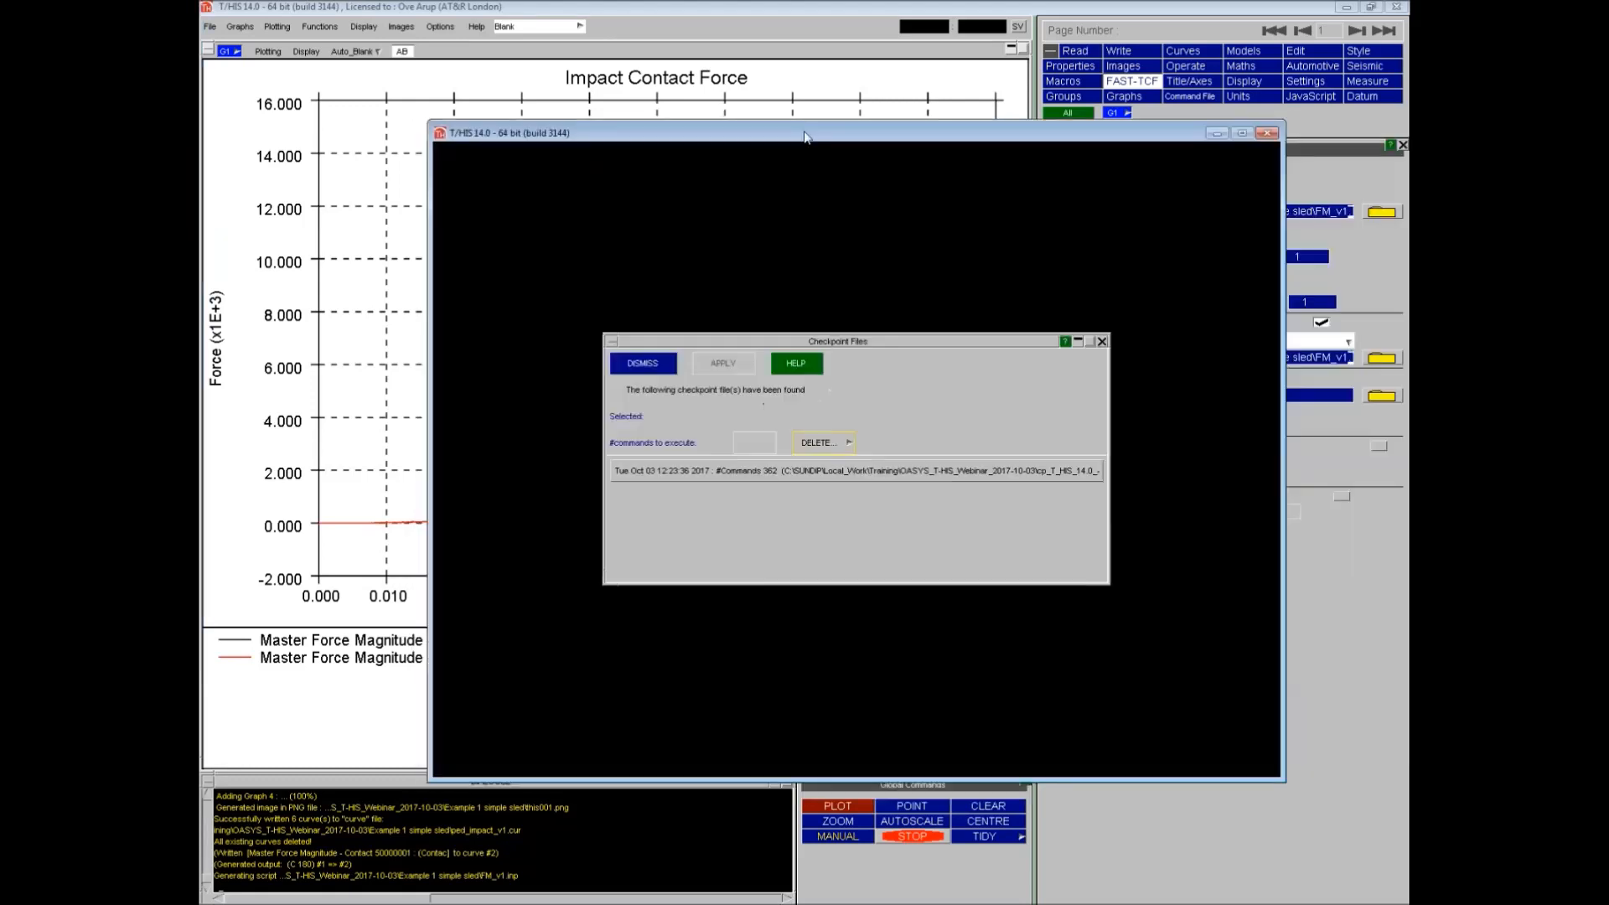
pyautogui.click(633, 366)
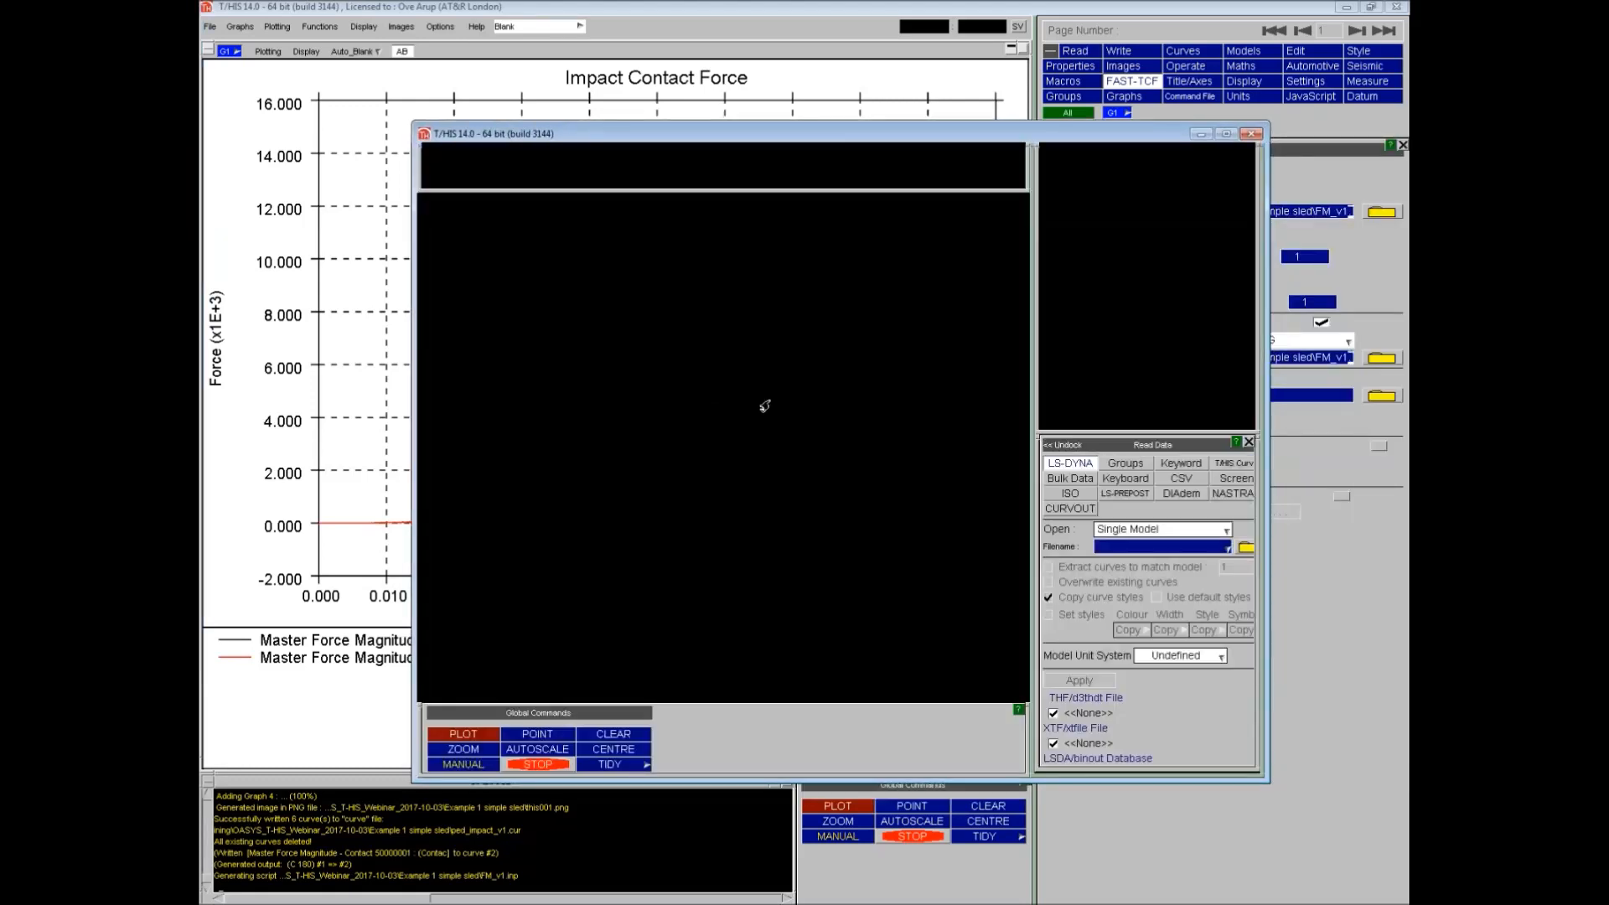
# - Swap foreground and background colours in the new session and maximise its window
pyautogui.click(581, 154)
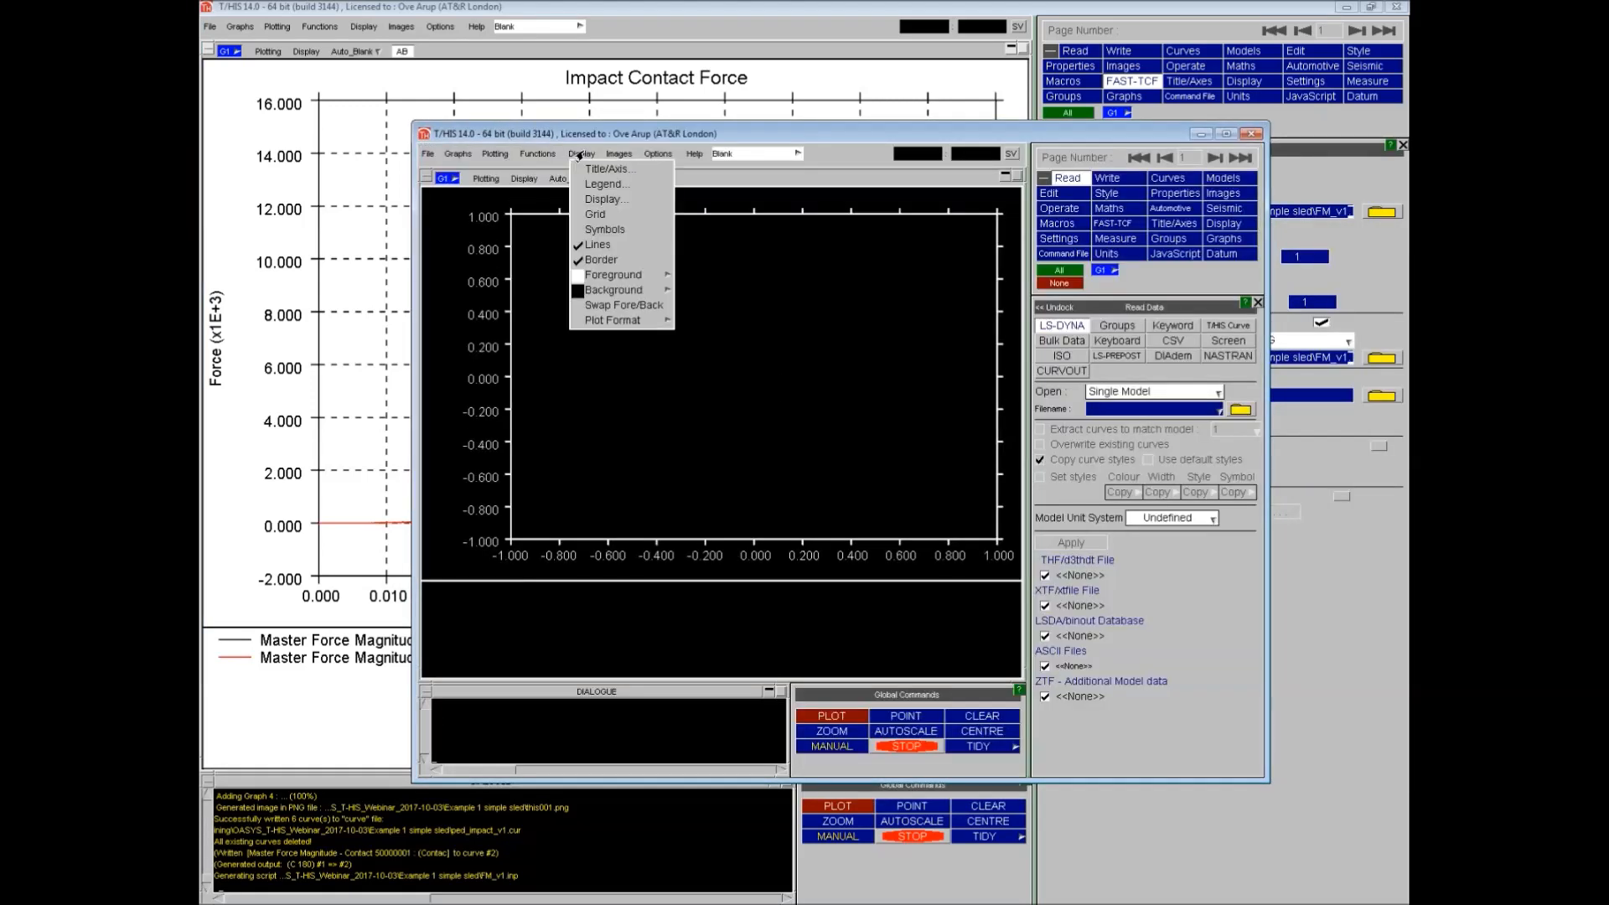
pyautogui.click(621, 306)
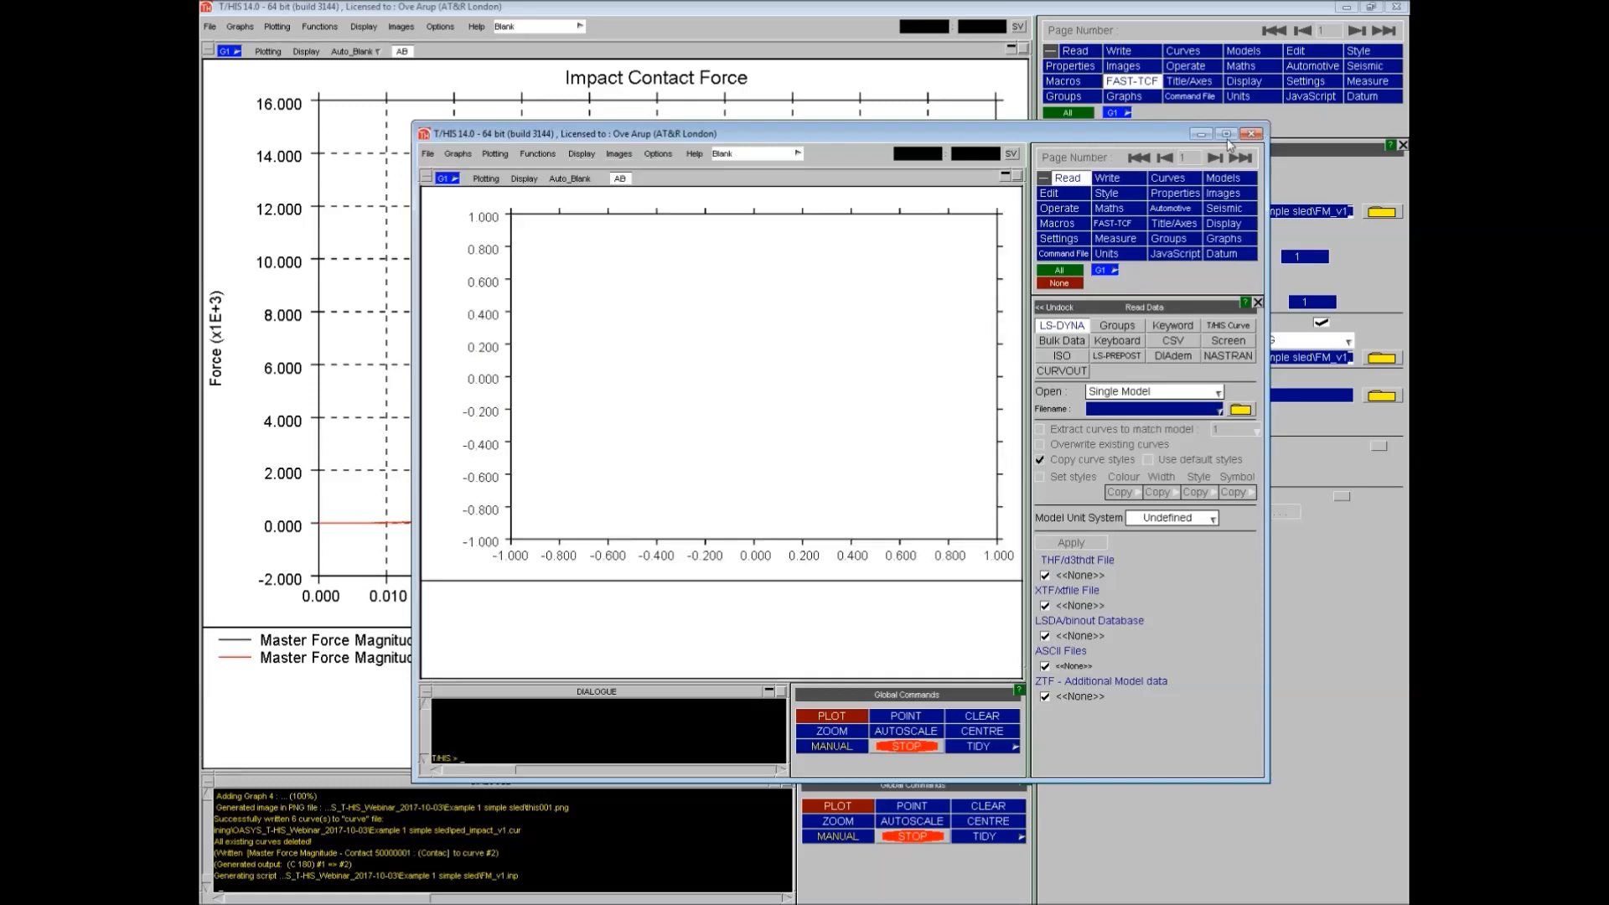
pyautogui.click(1226, 135)
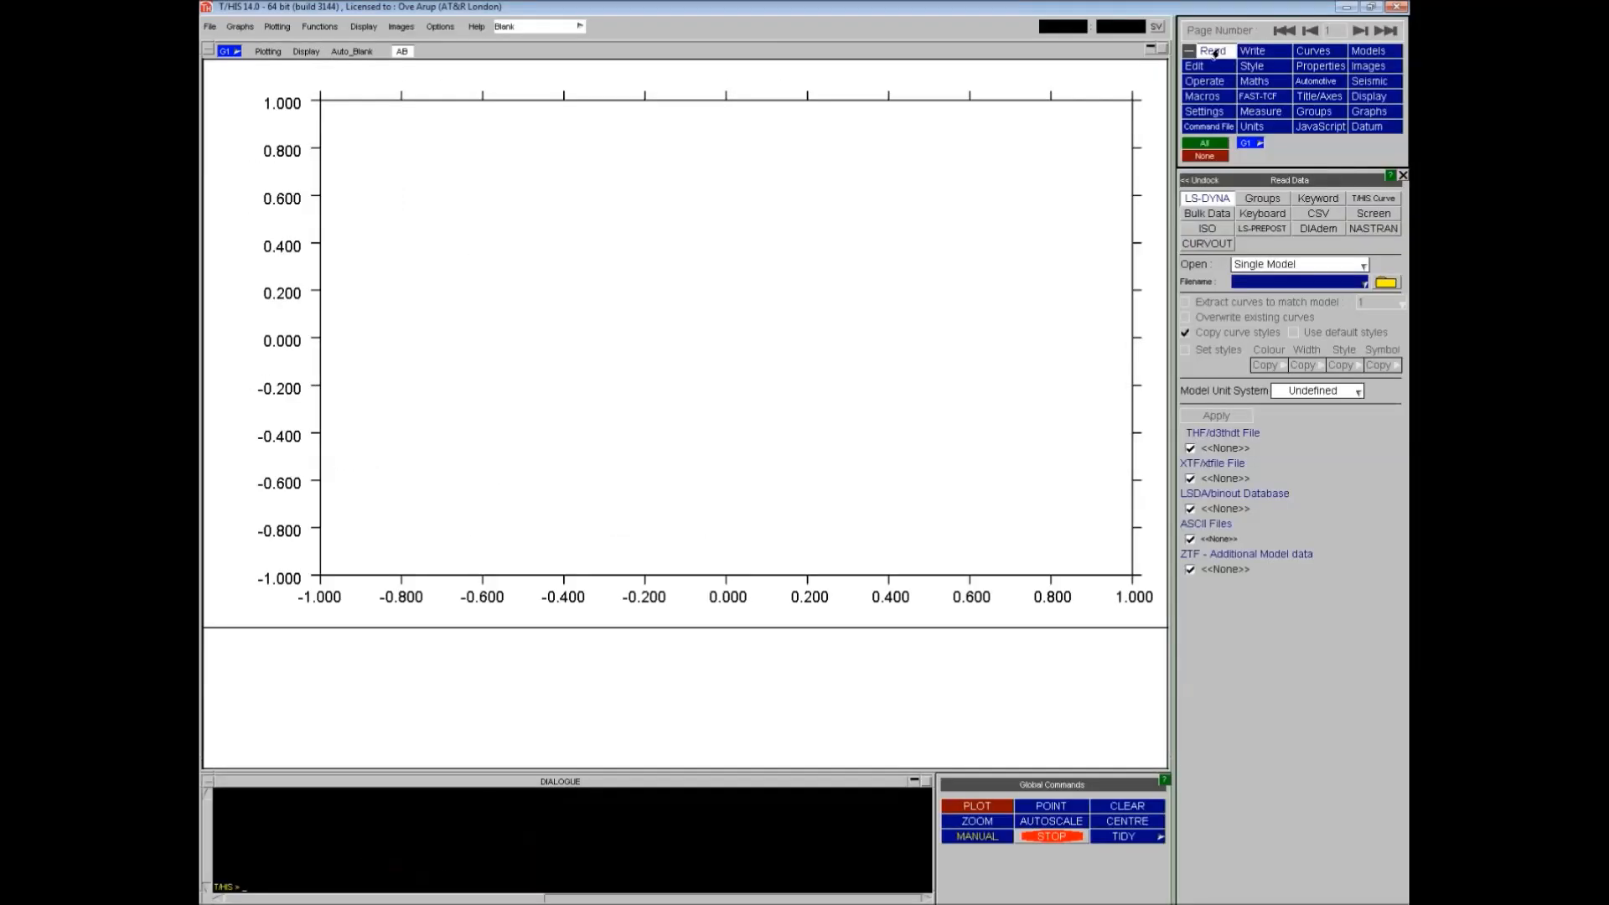
# - Read the new_lg09.thf results file into the new session as a single model
pyautogui.click(1386, 283)
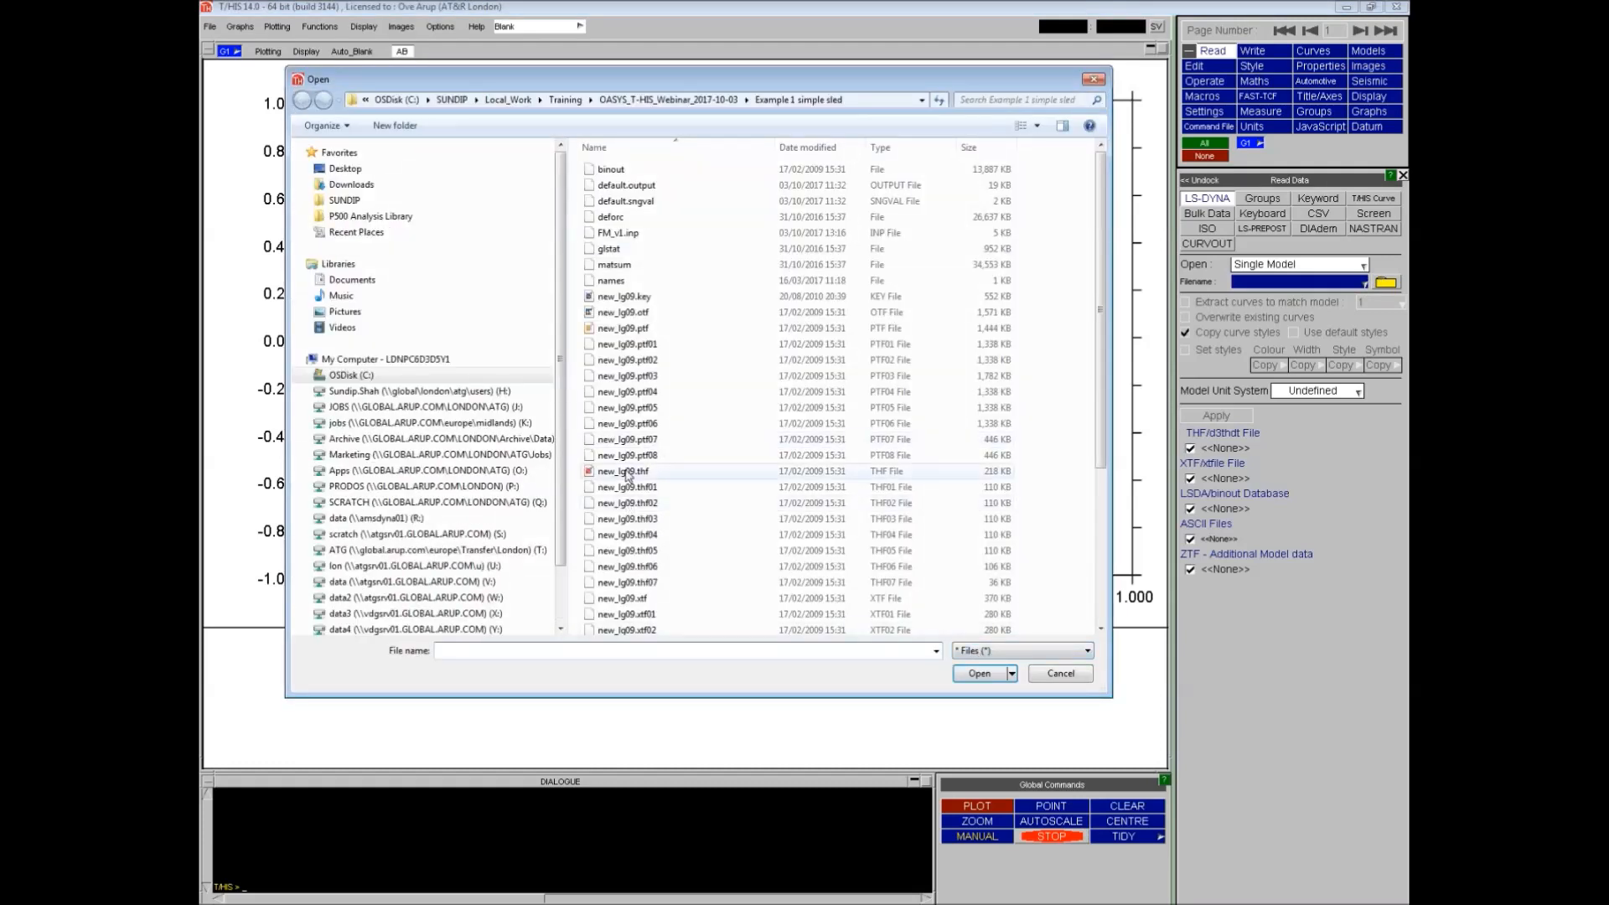
pyautogui.doubleClick(623, 472)
pyautogui.click(1217, 415)
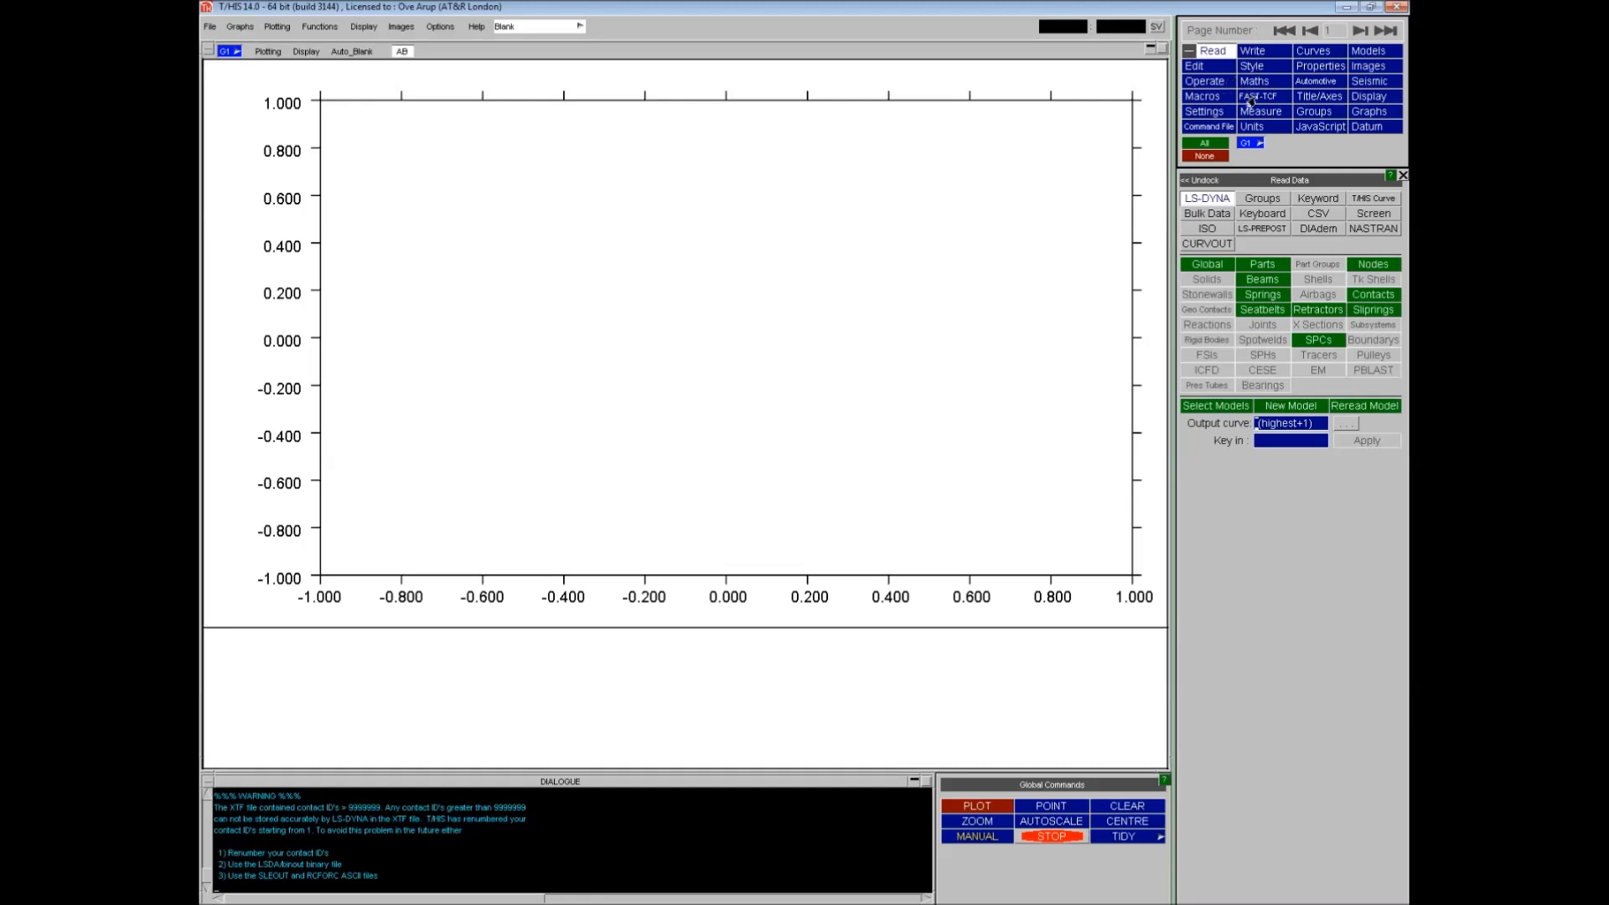
# - Load the FAST-TCF script FM_v1.inp in the Run section and play it to regenerate the graph
pyautogui.click(1254, 96)
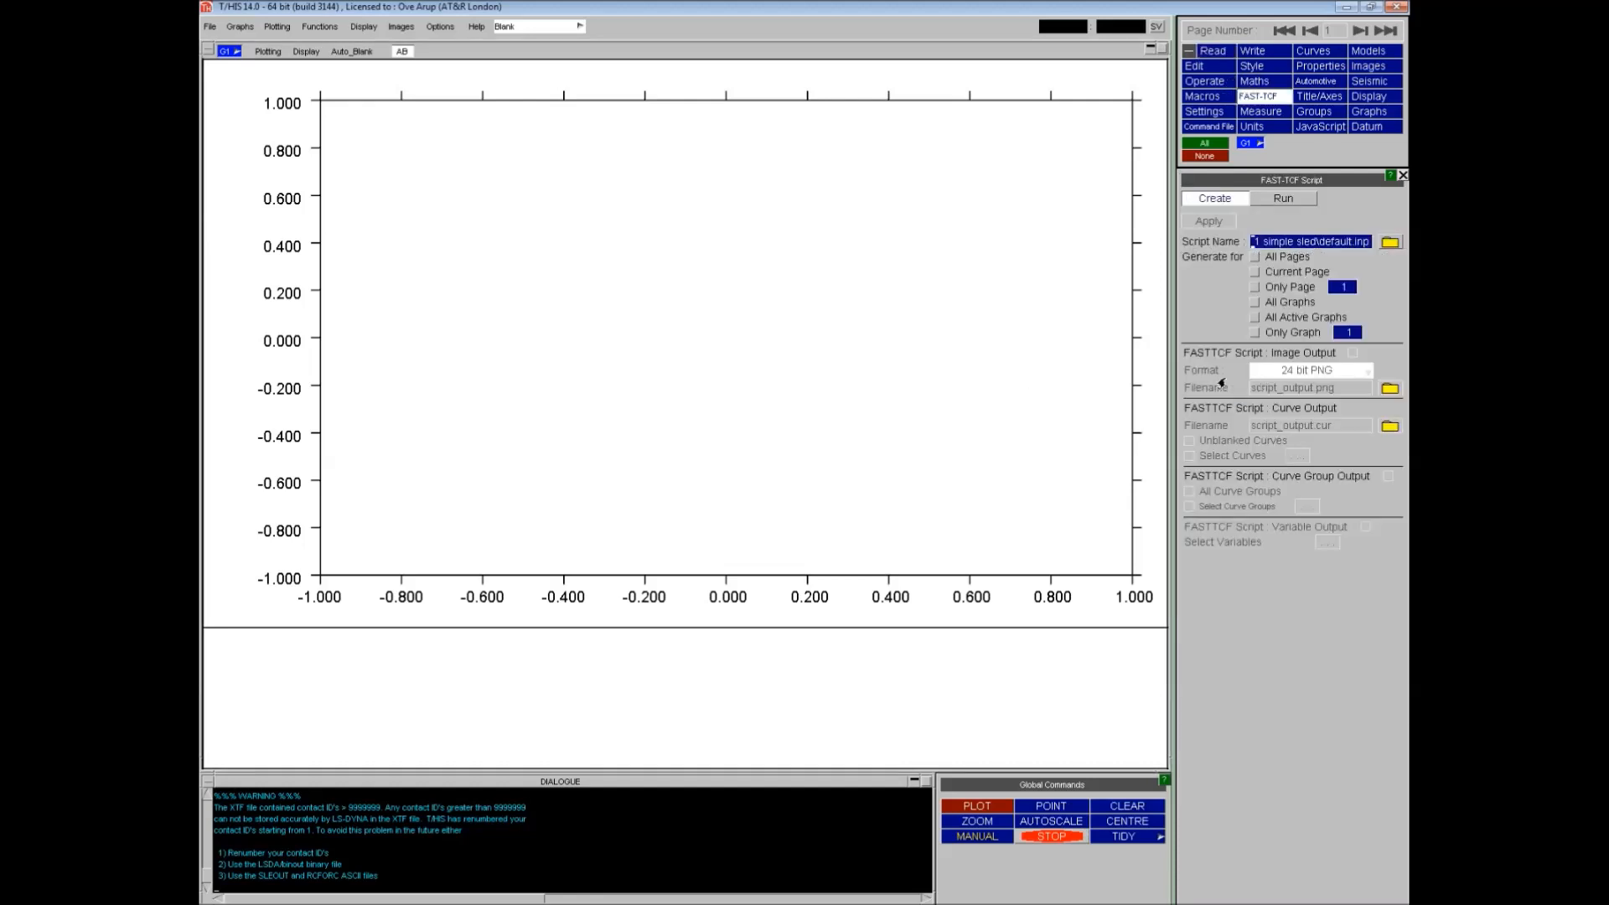
pyautogui.click(1283, 198)
pyautogui.click(1391, 222)
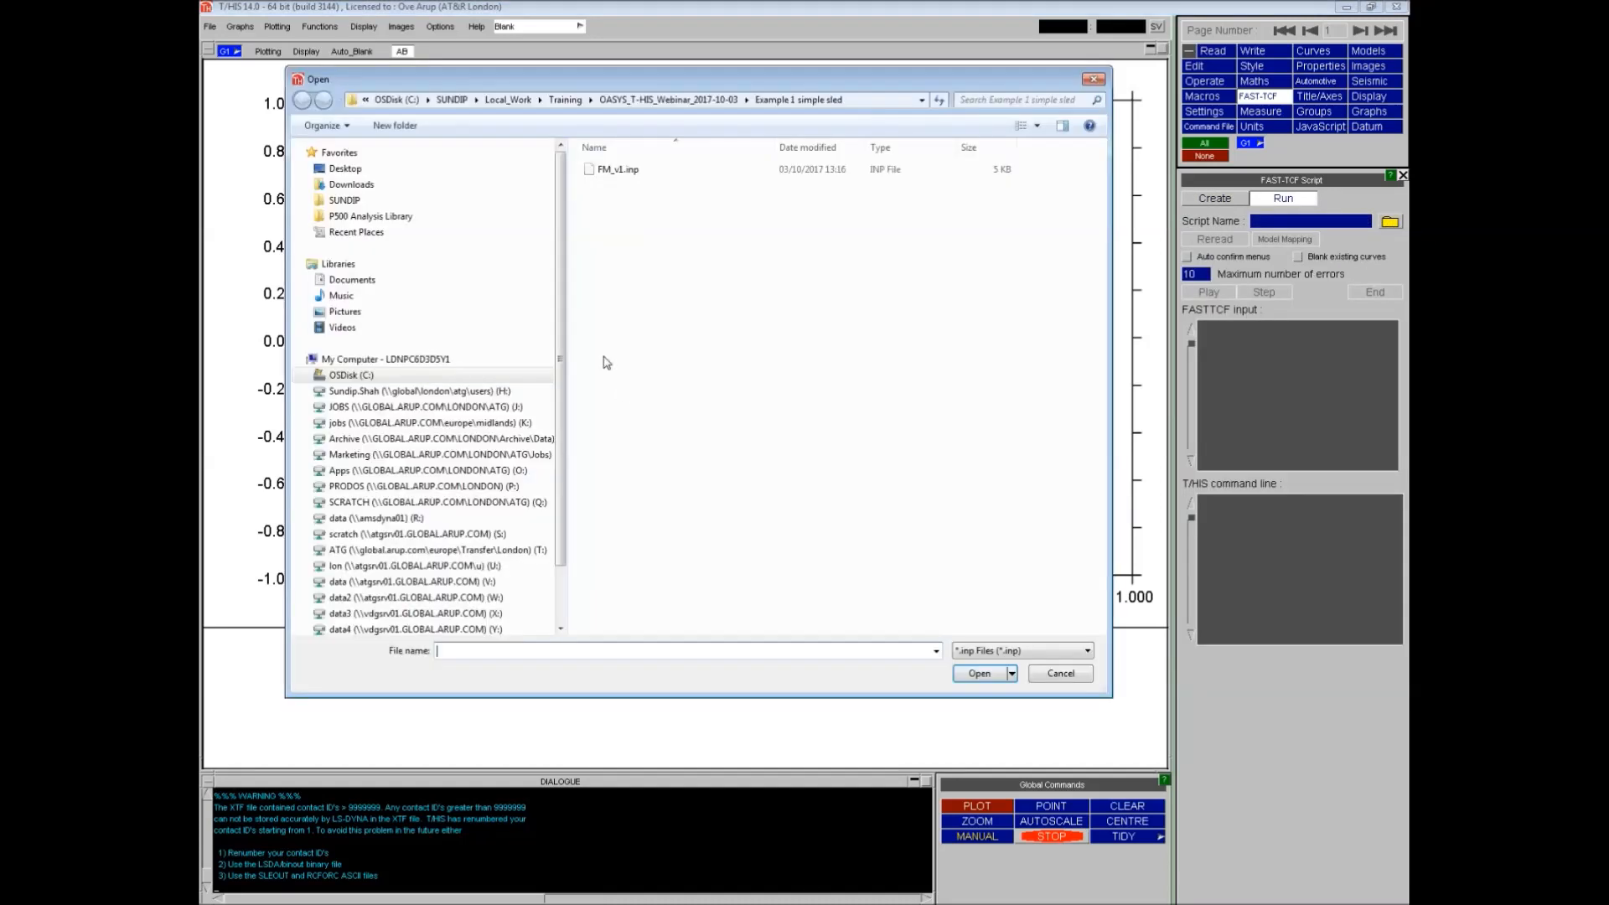
pyautogui.click(613, 171)
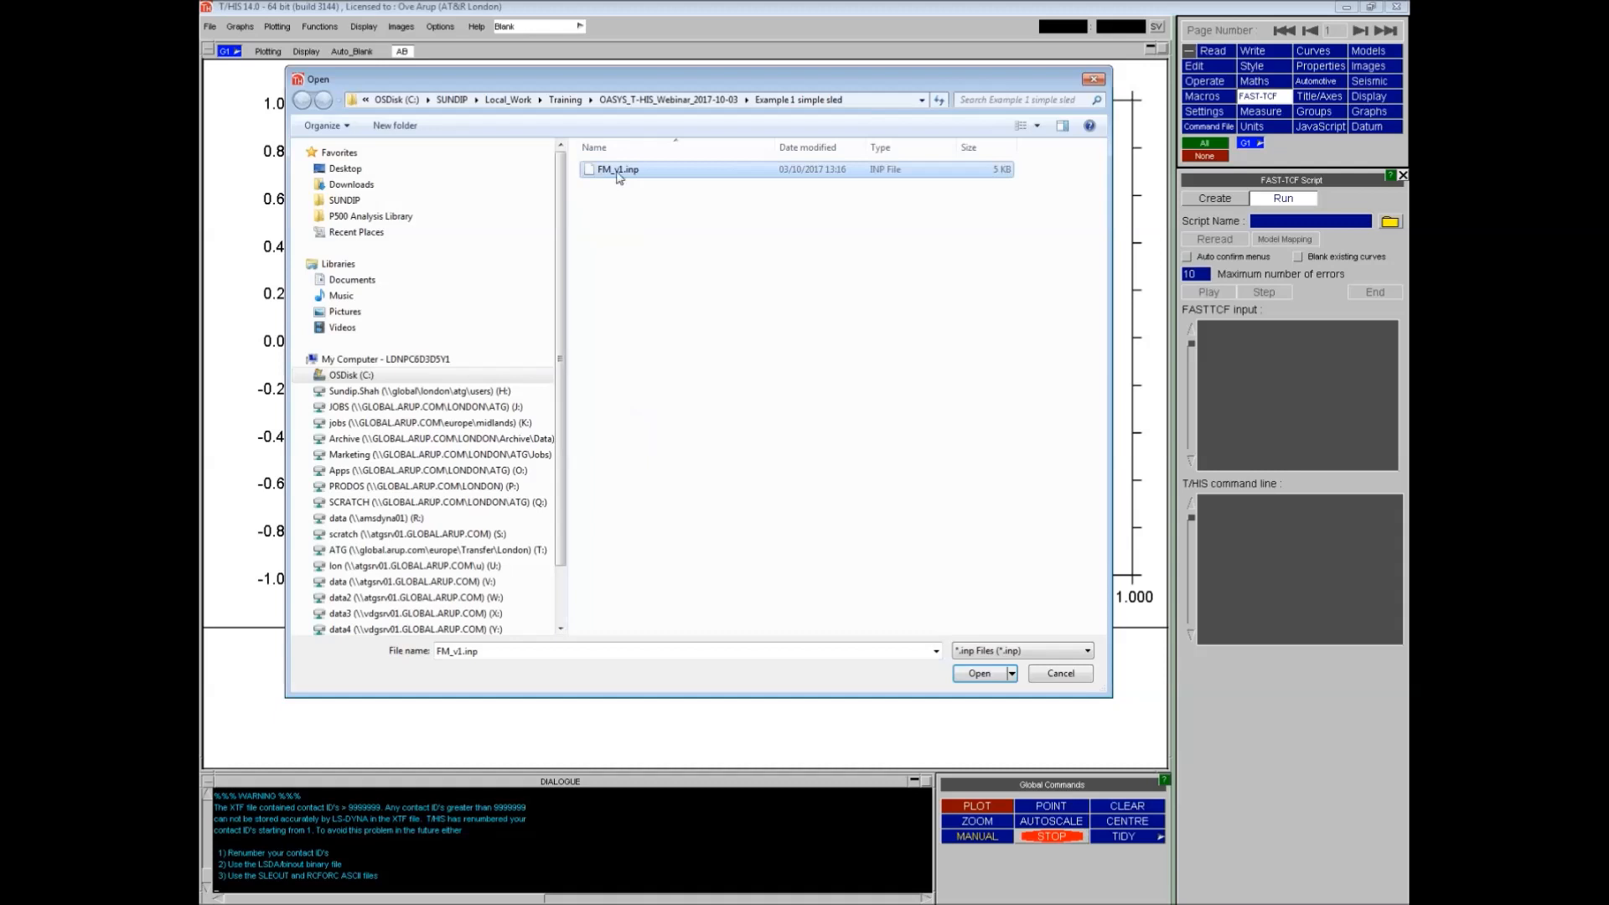
pyautogui.click(980, 674)
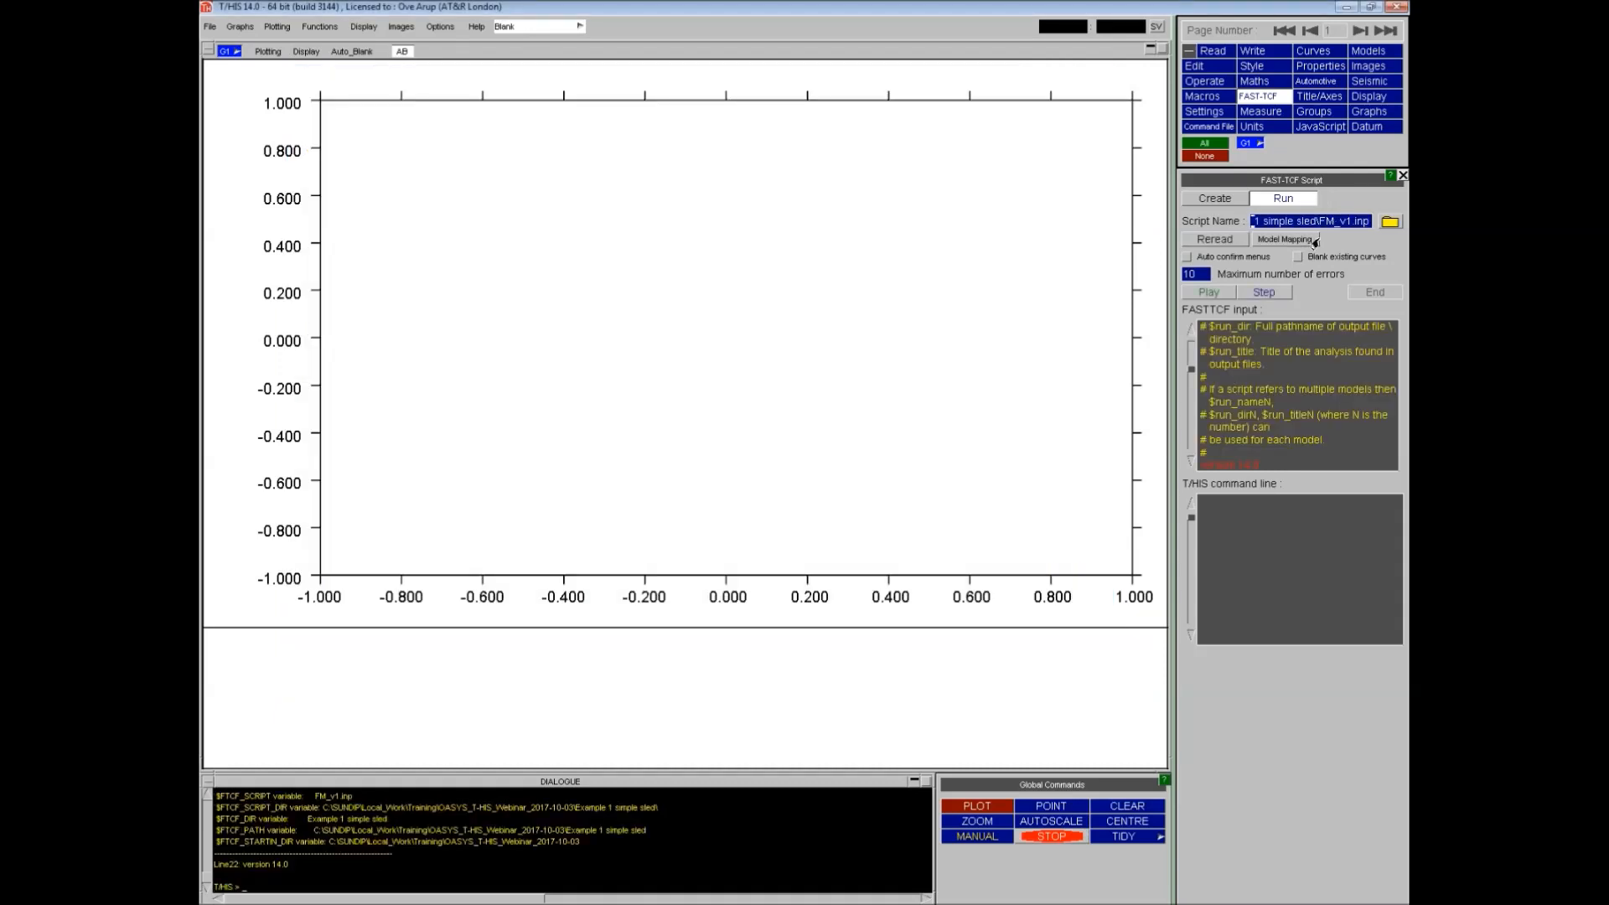
pyautogui.click(1207, 293)
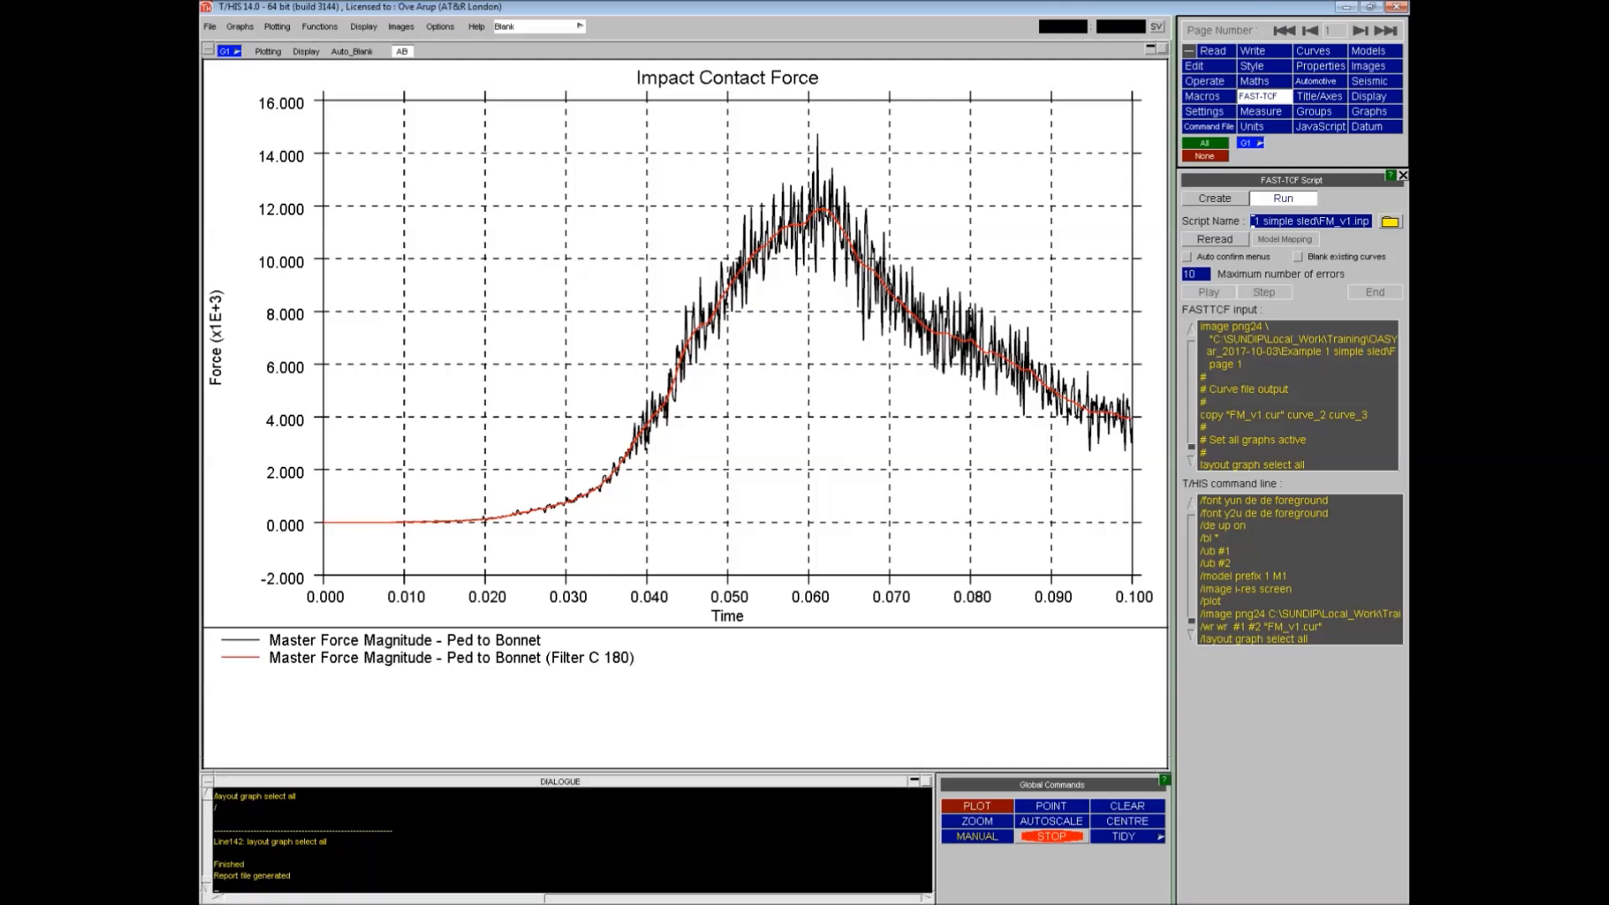
# - Open the generated FM_v1.png from the example folder in an image viewer to inspect it, then close it
pyautogui.moveTo(202, 87); pyautogui.dragTo(758, 100)
pyautogui.doubleClick(639, 208)
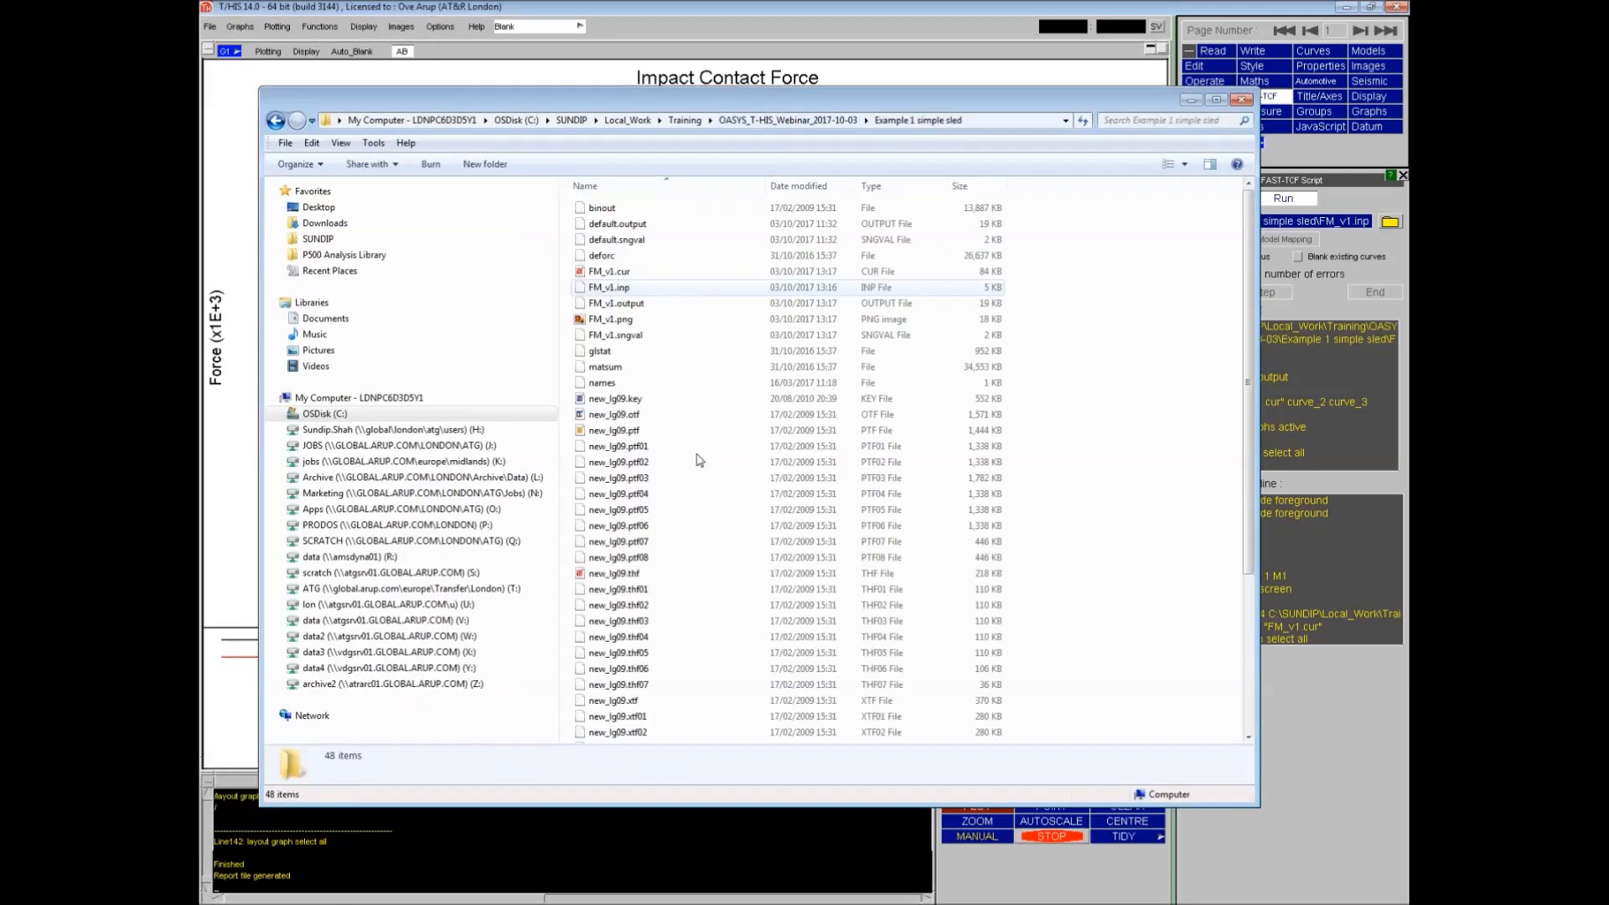
pyautogui.click(616, 322)
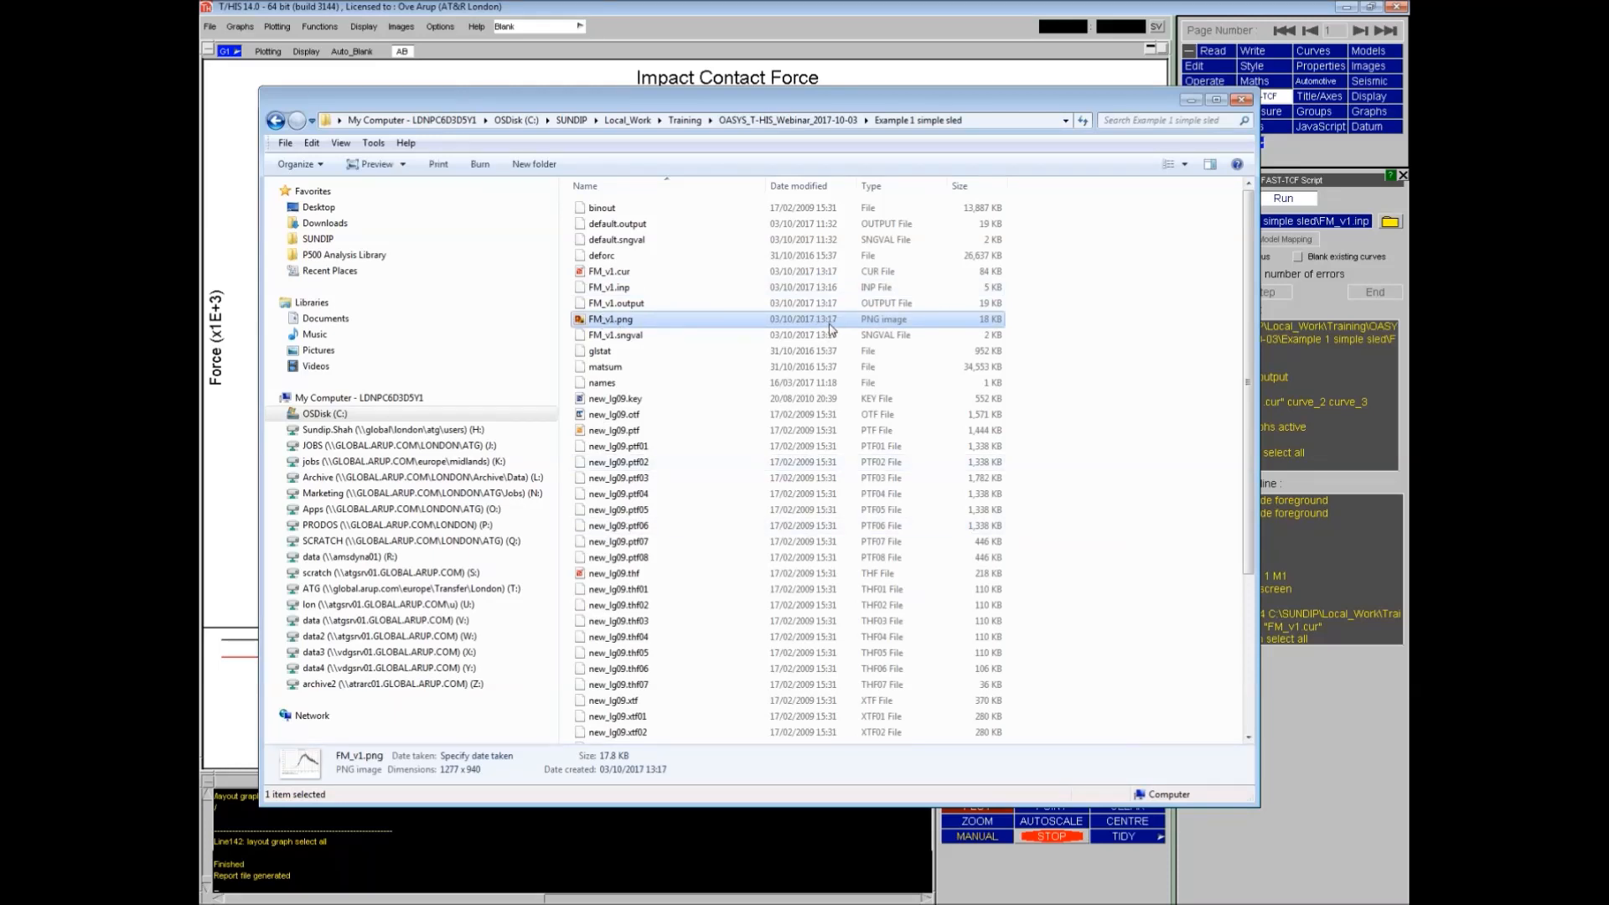
pyautogui.doubleClick(621, 321)
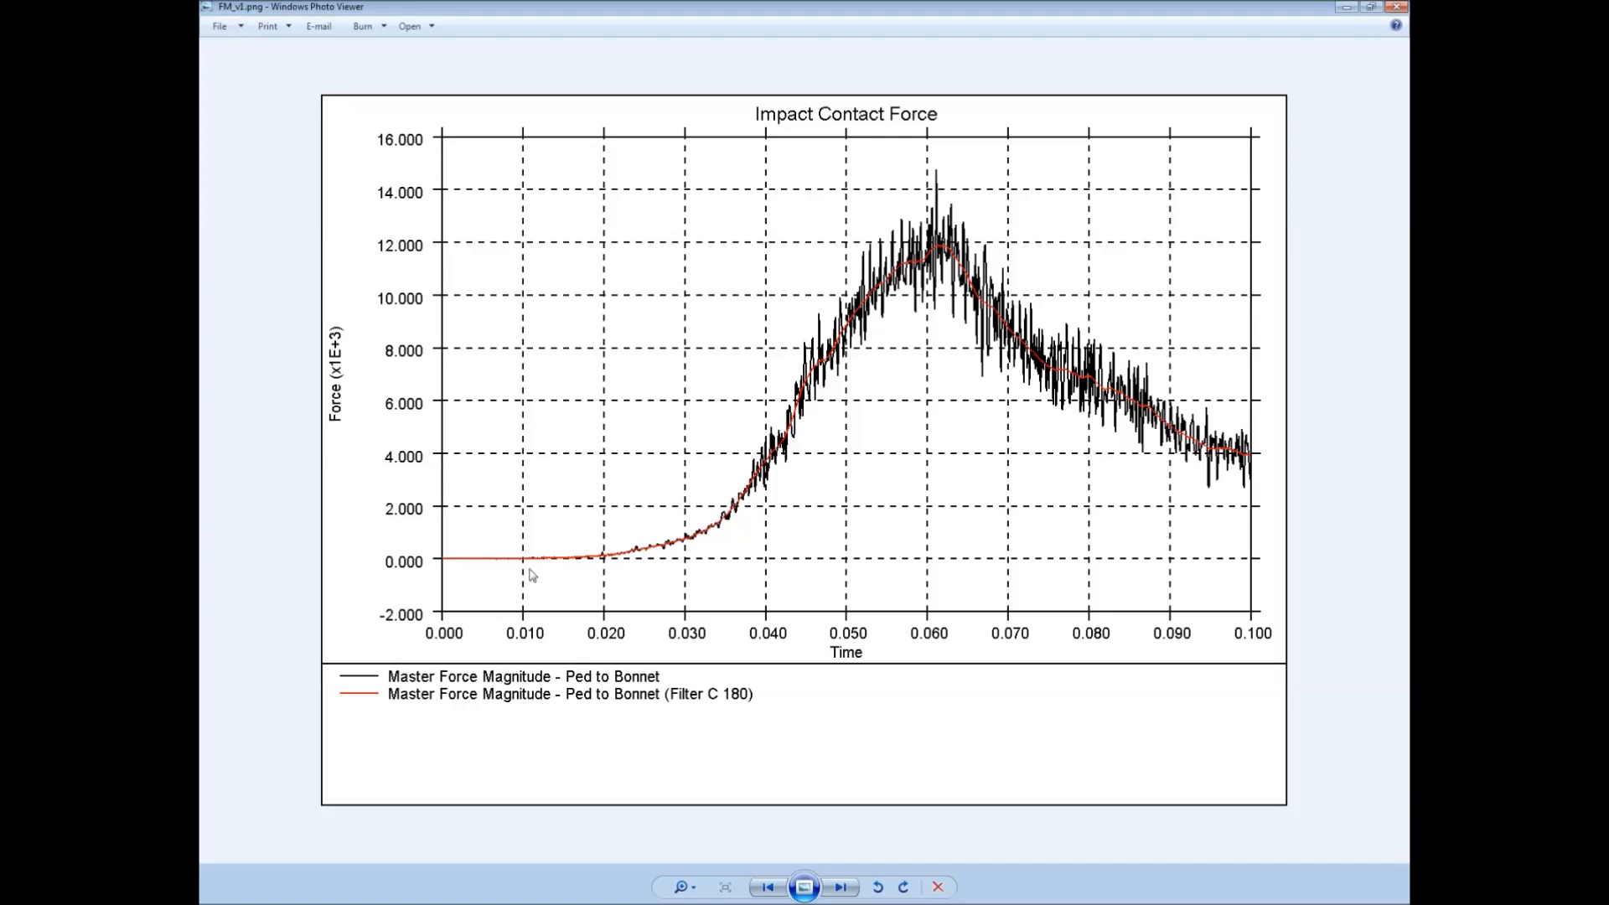
pyautogui.click(1397, 6)
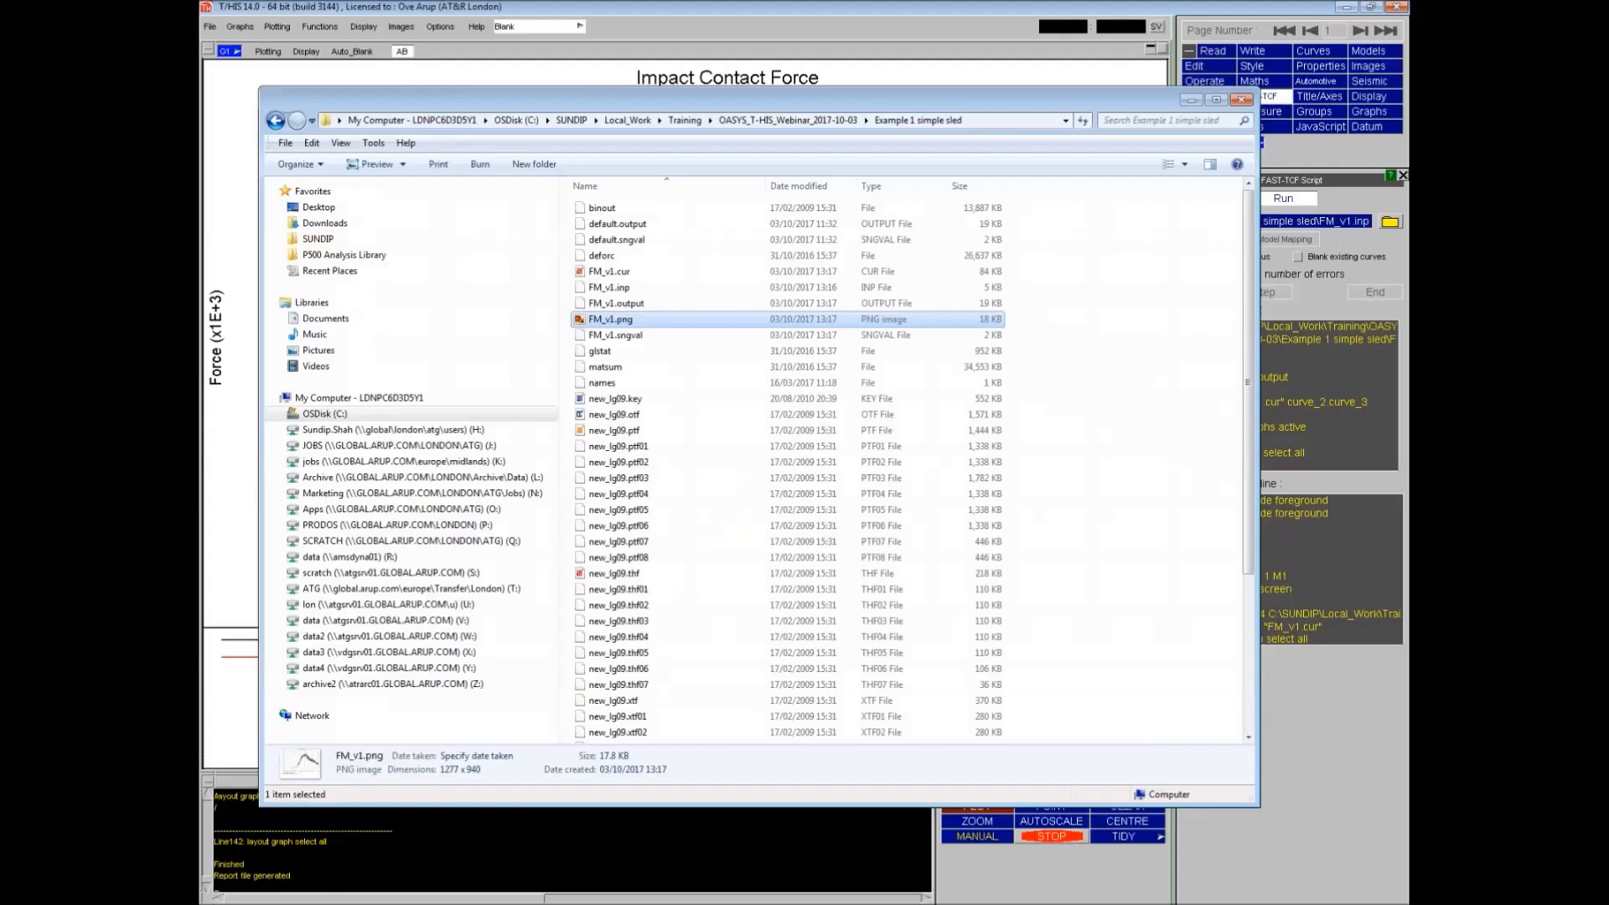
pyautogui.click(1191, 100)
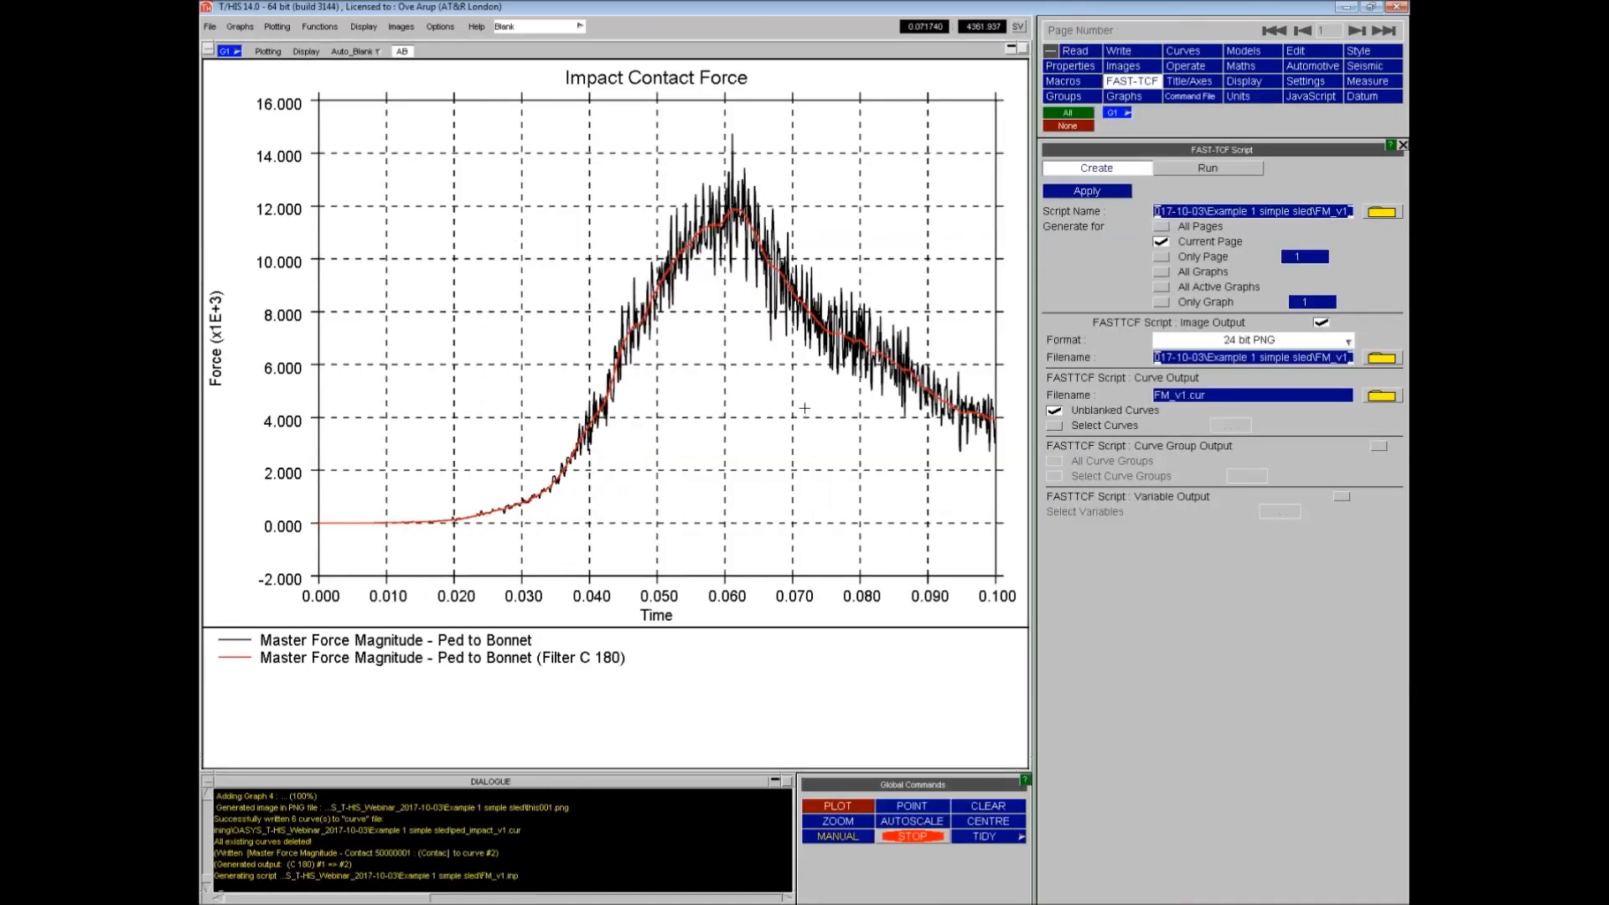
pyautogui.click(1350, 8)
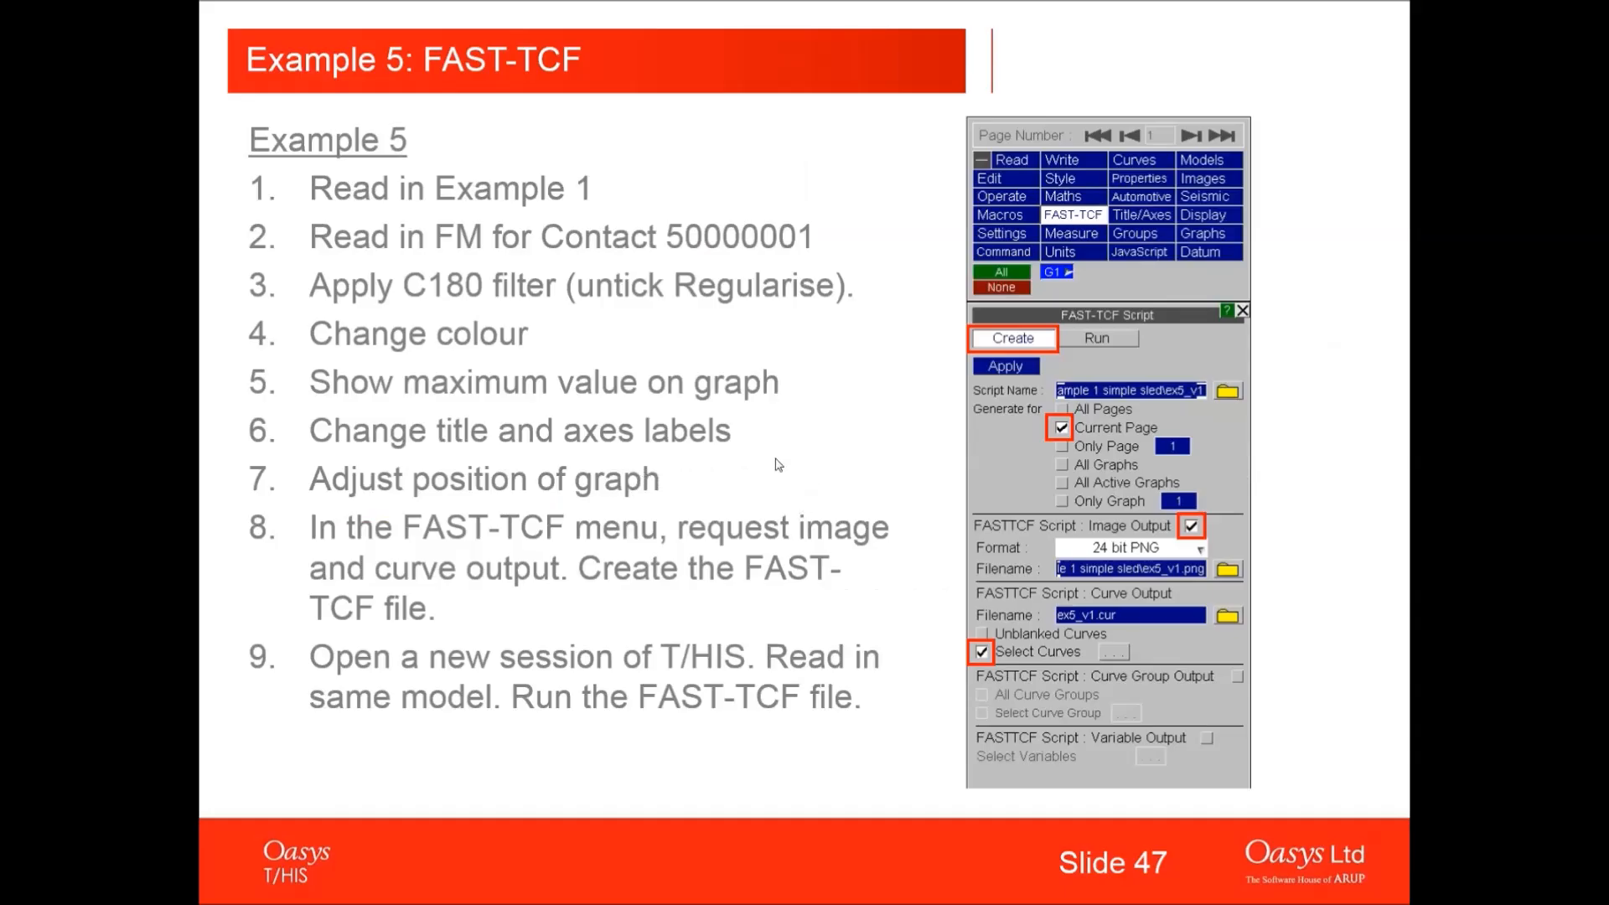
pyautogui.click(817, 526)
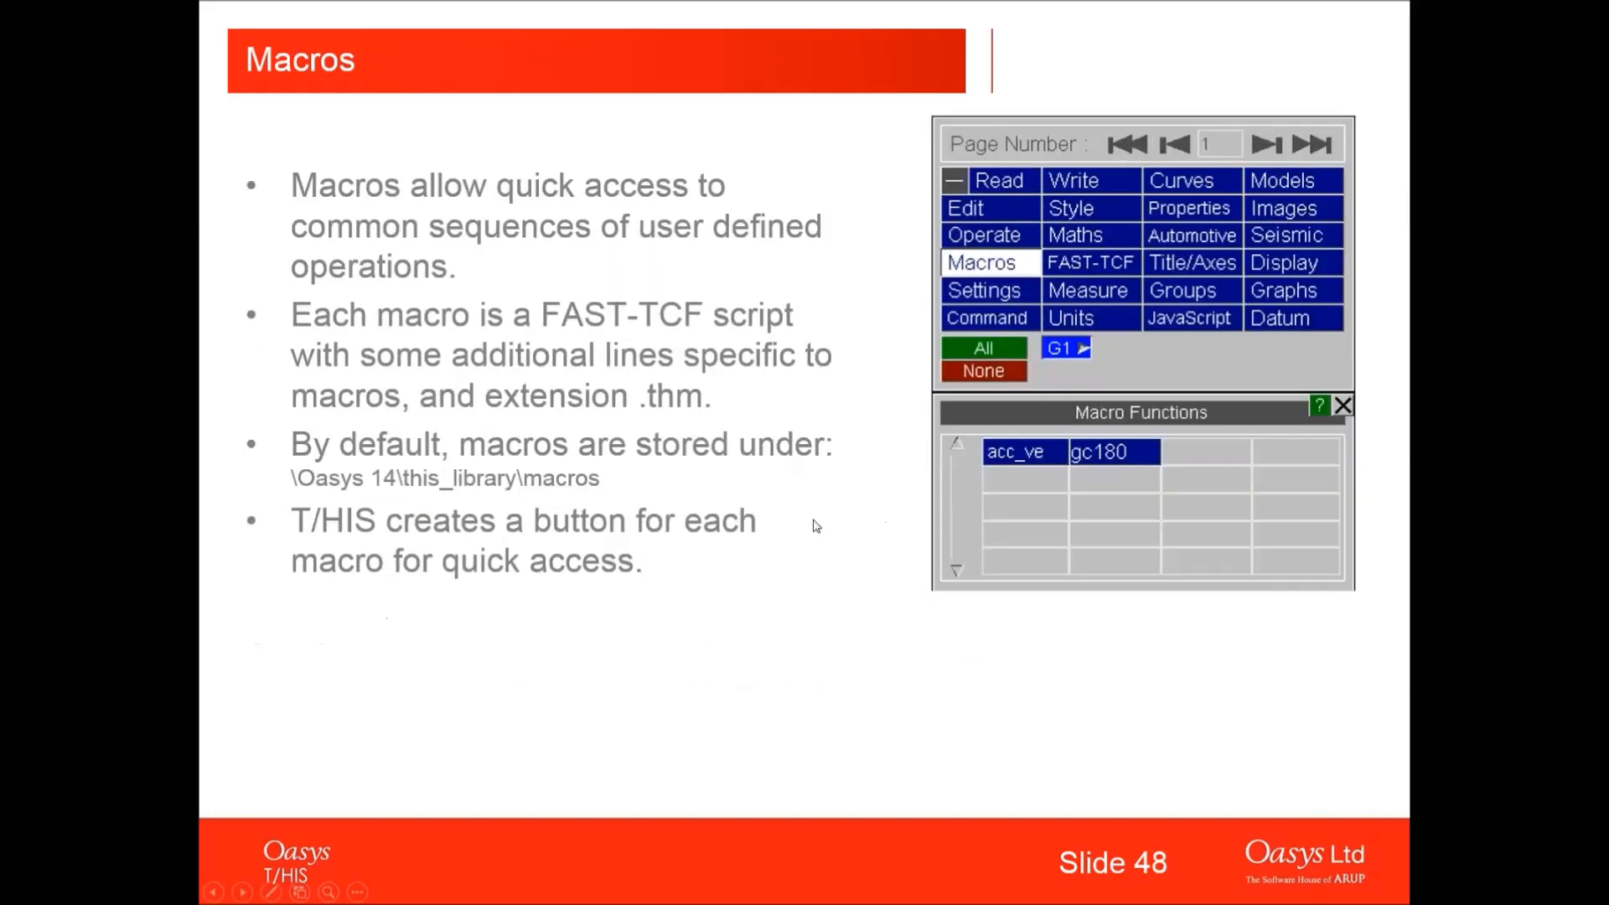